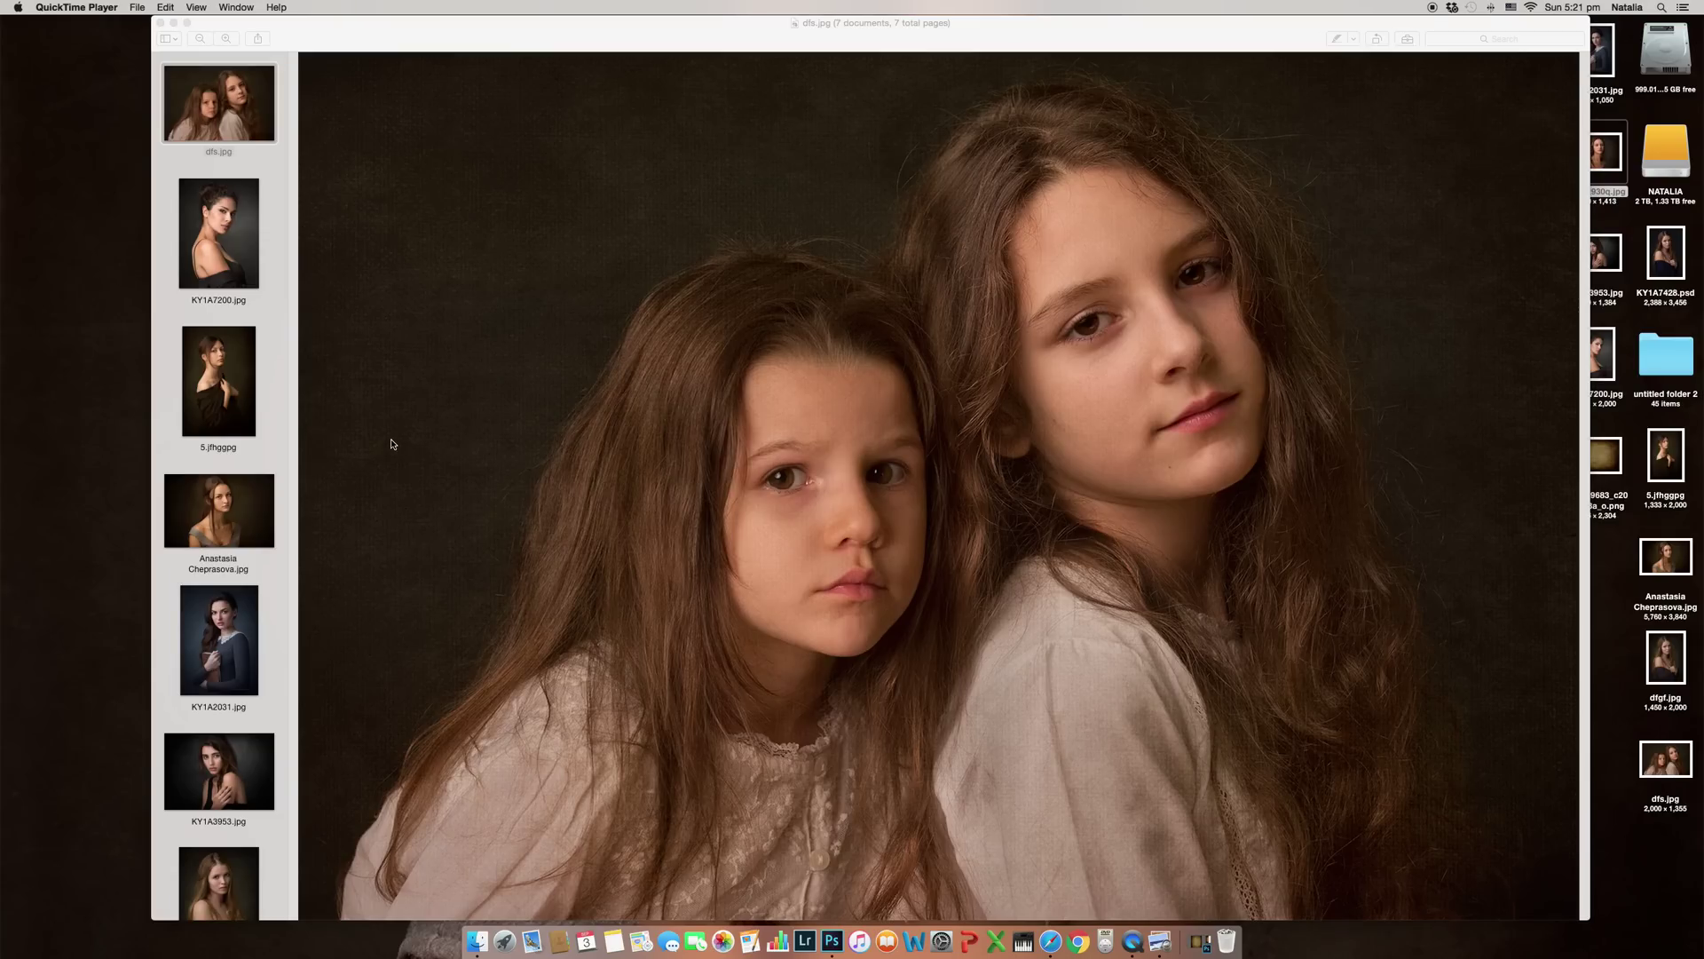
Browse the opened example portraits full screen one after another, from dfs.jpg through to the last image
left_click_drag(607, 34, 596, 34)
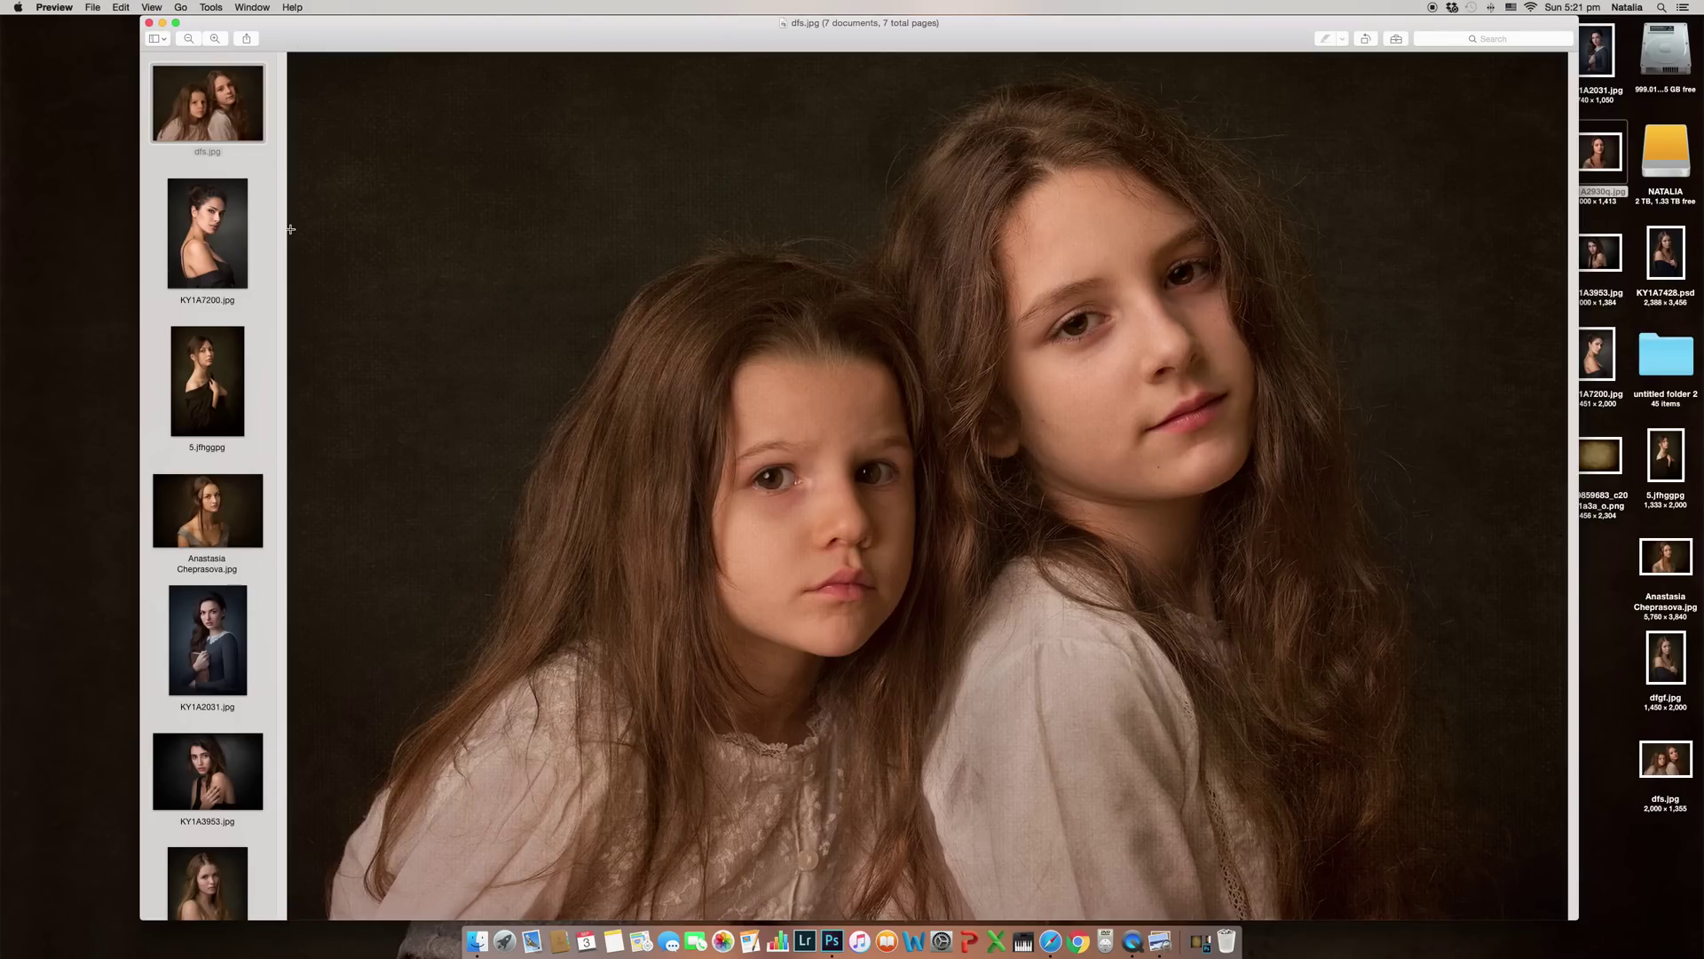
scroll(228, 228, "up", 2)
left_click(177, 23)
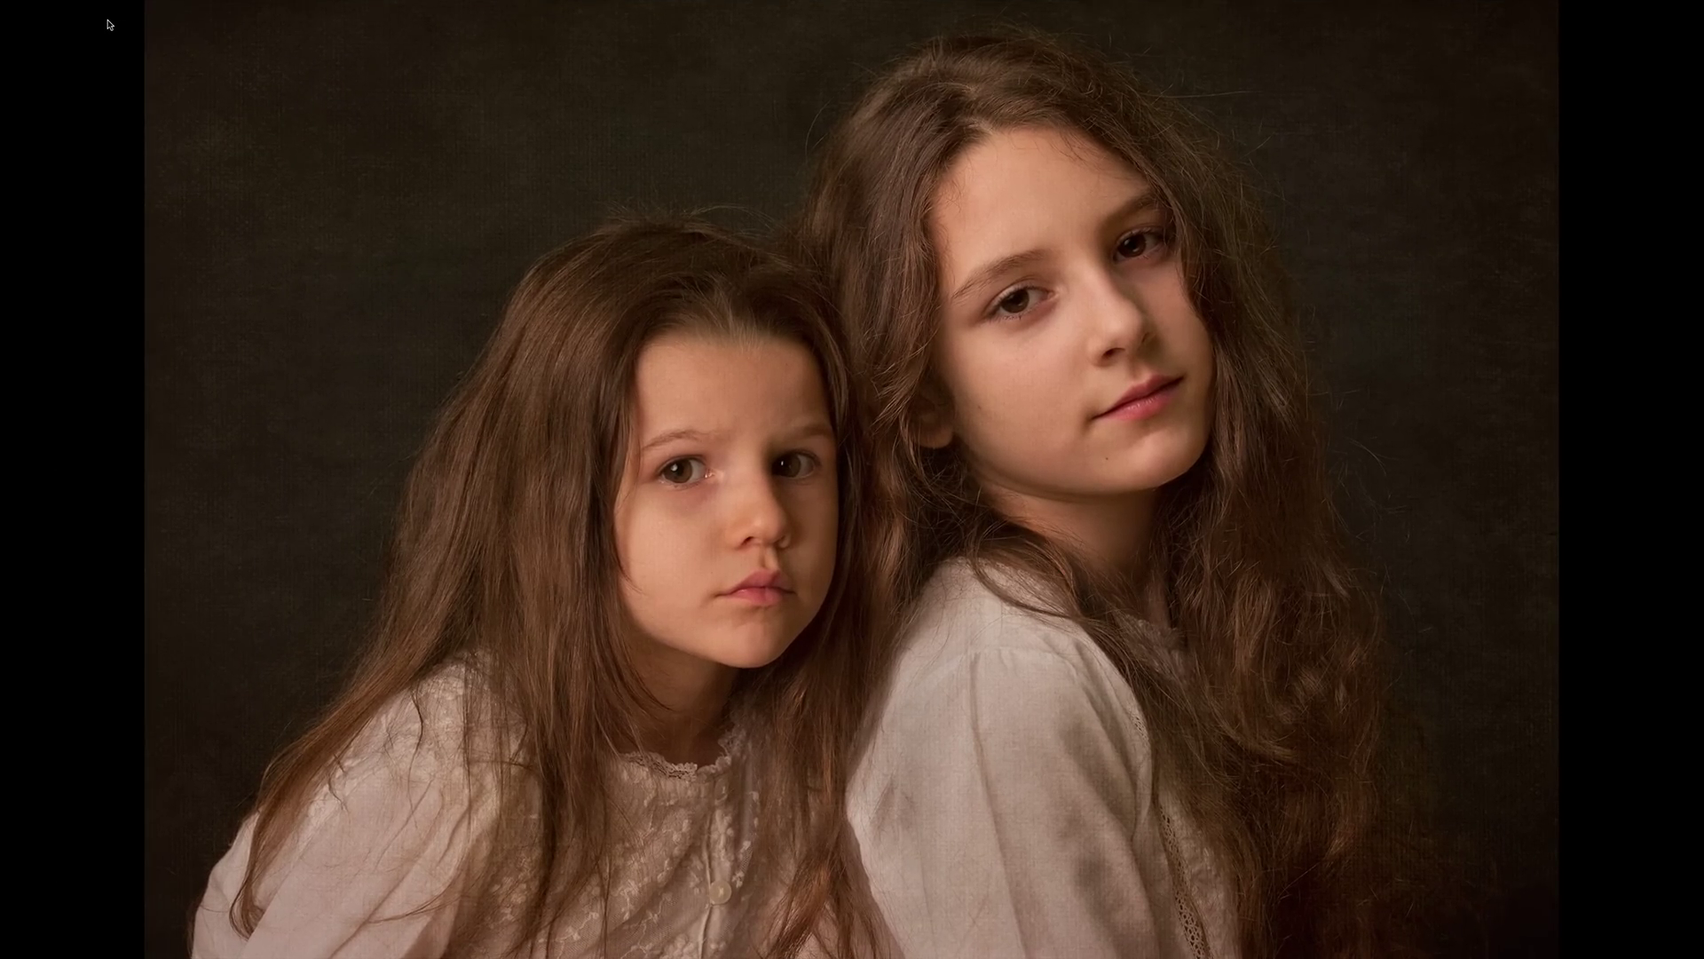
key("Right")
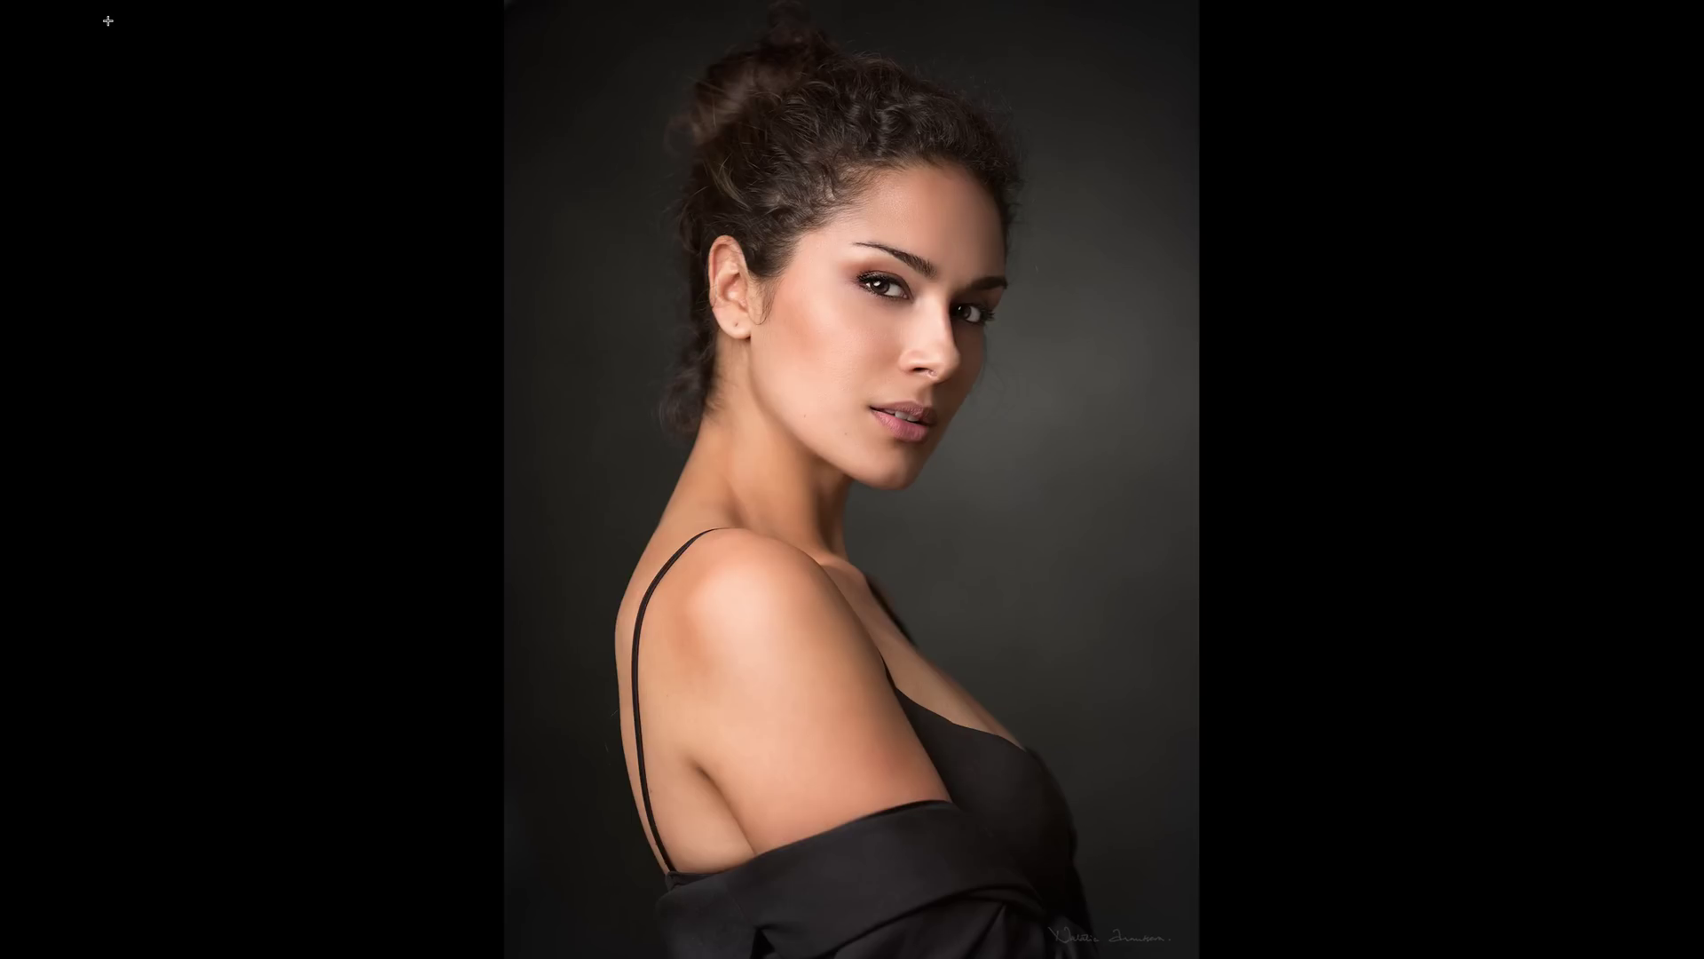
key("Right")
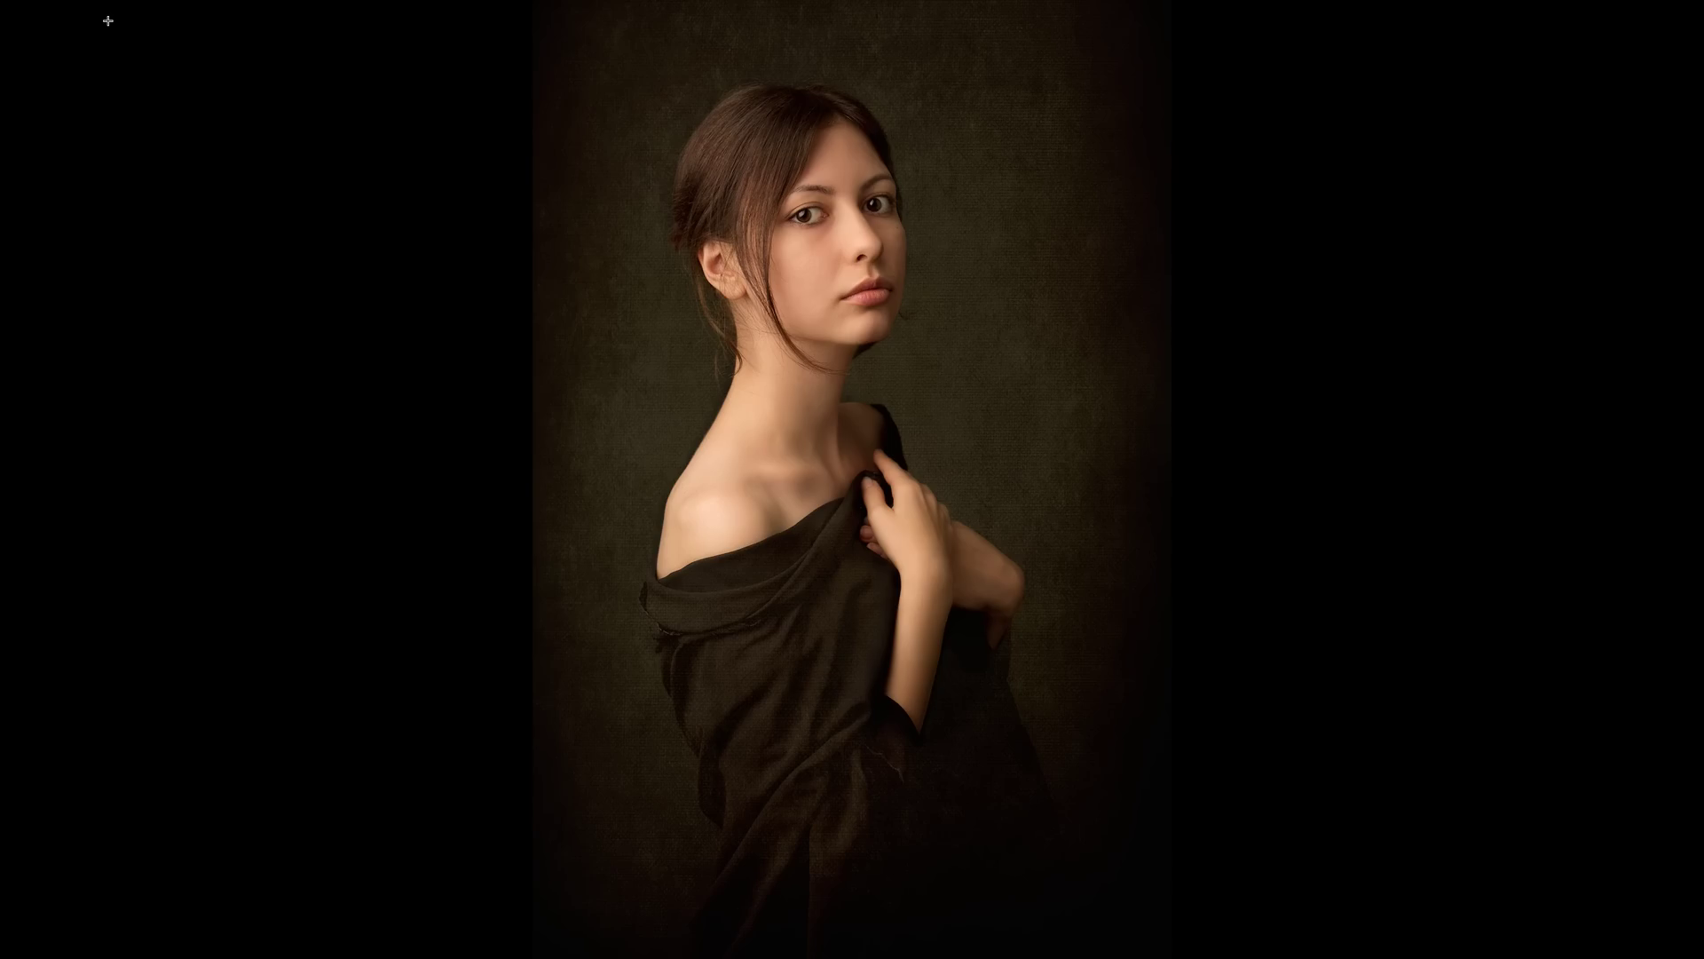
key("Right")
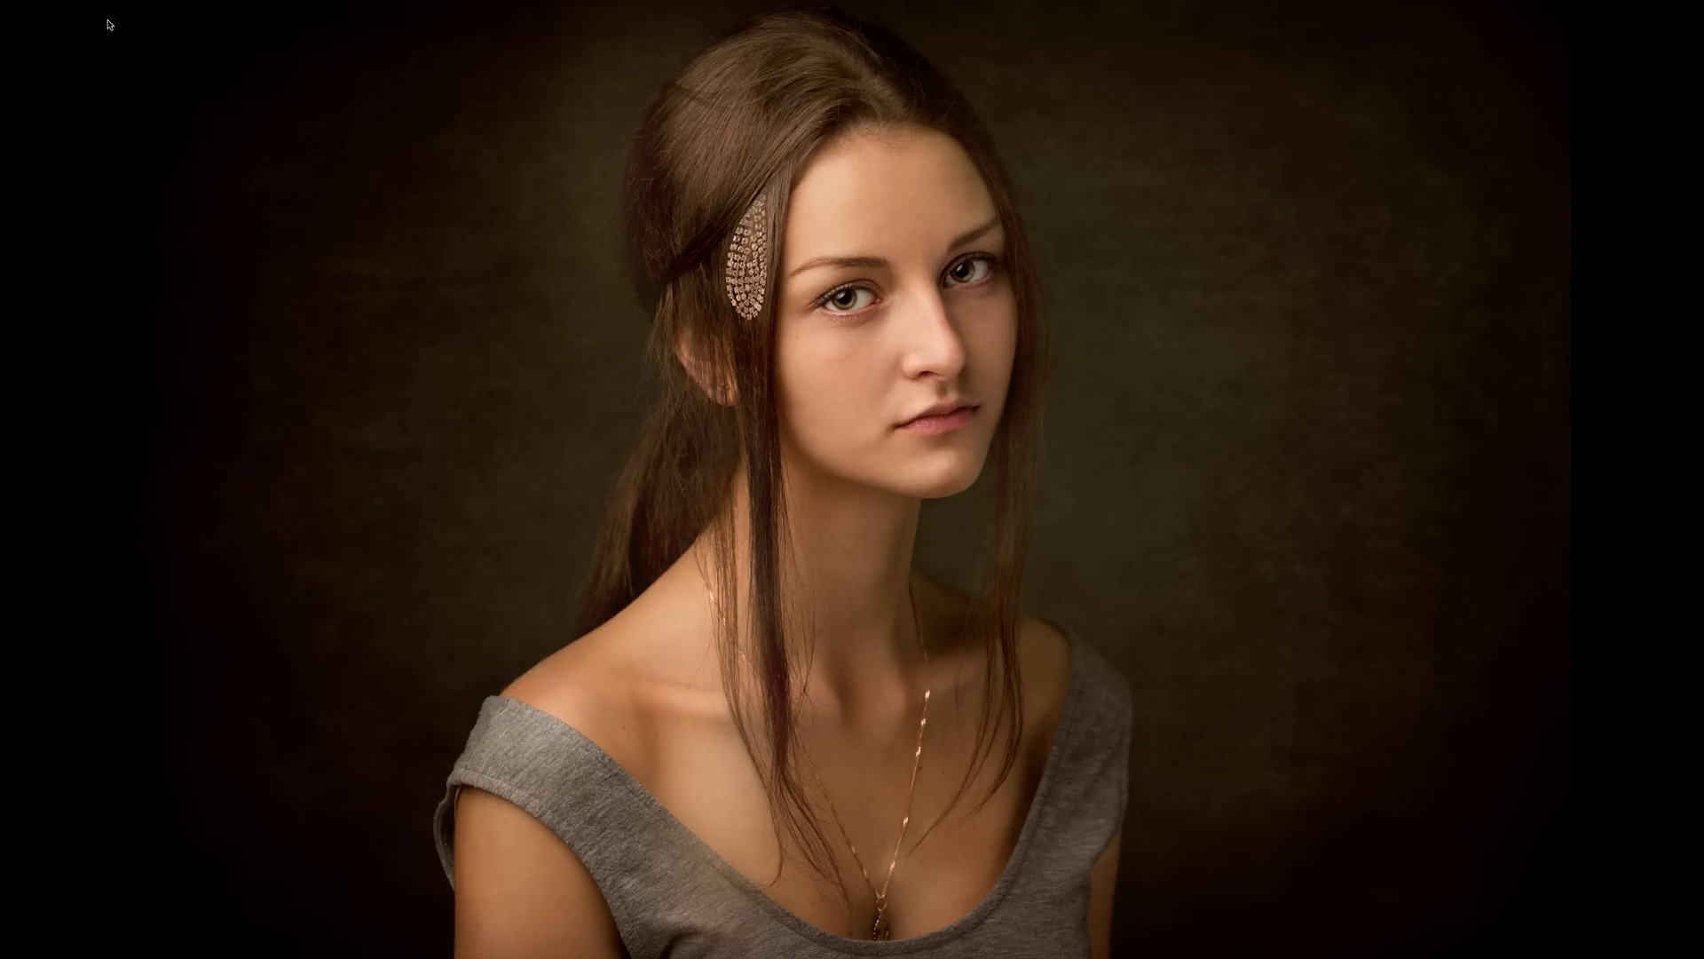
key("Right")
key("Right")
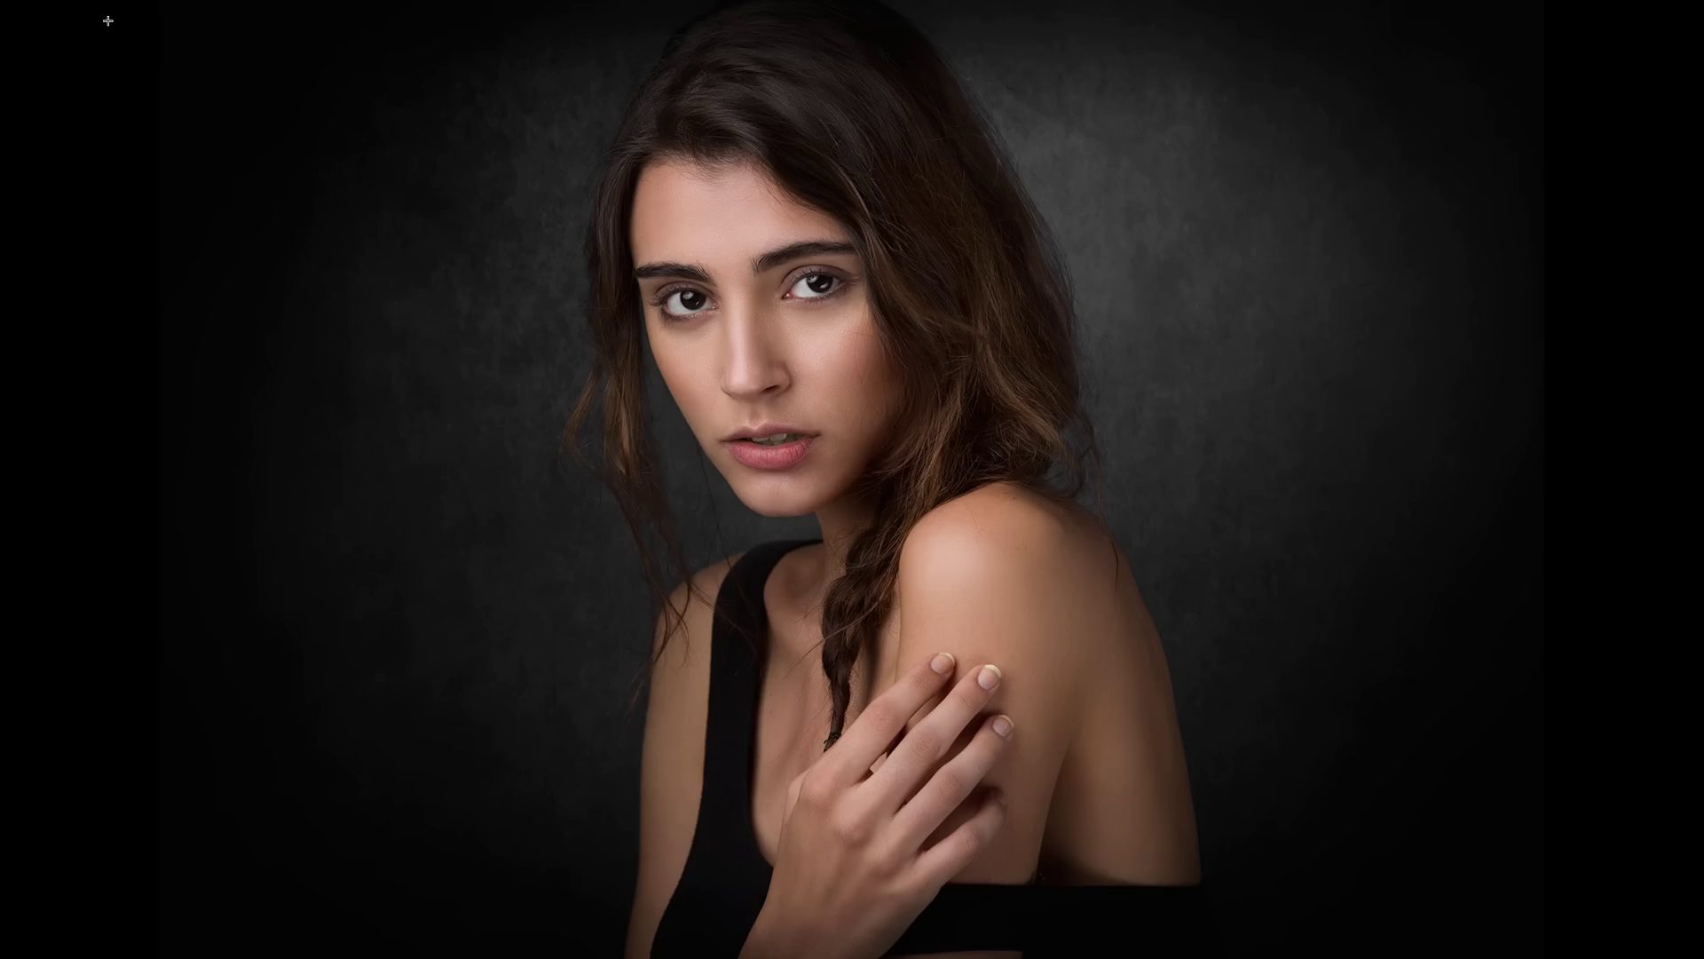
key("Right")
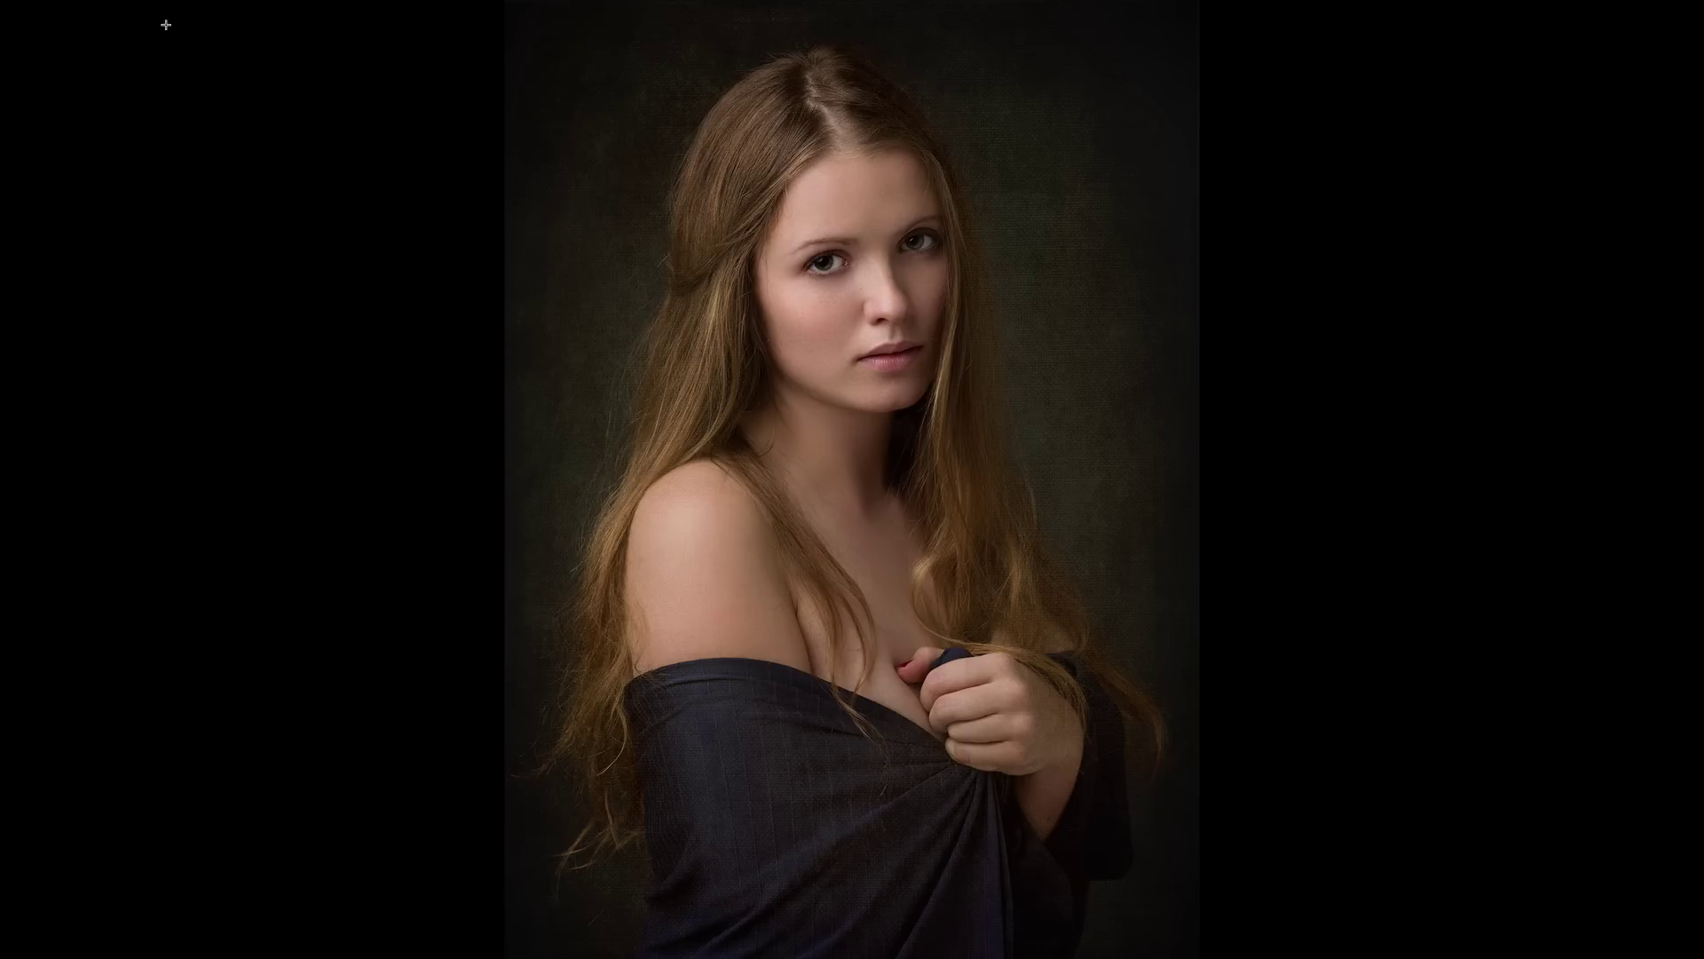
Exit full screen and close the image viewer window with the example portraits
mouse_move(131, 3)
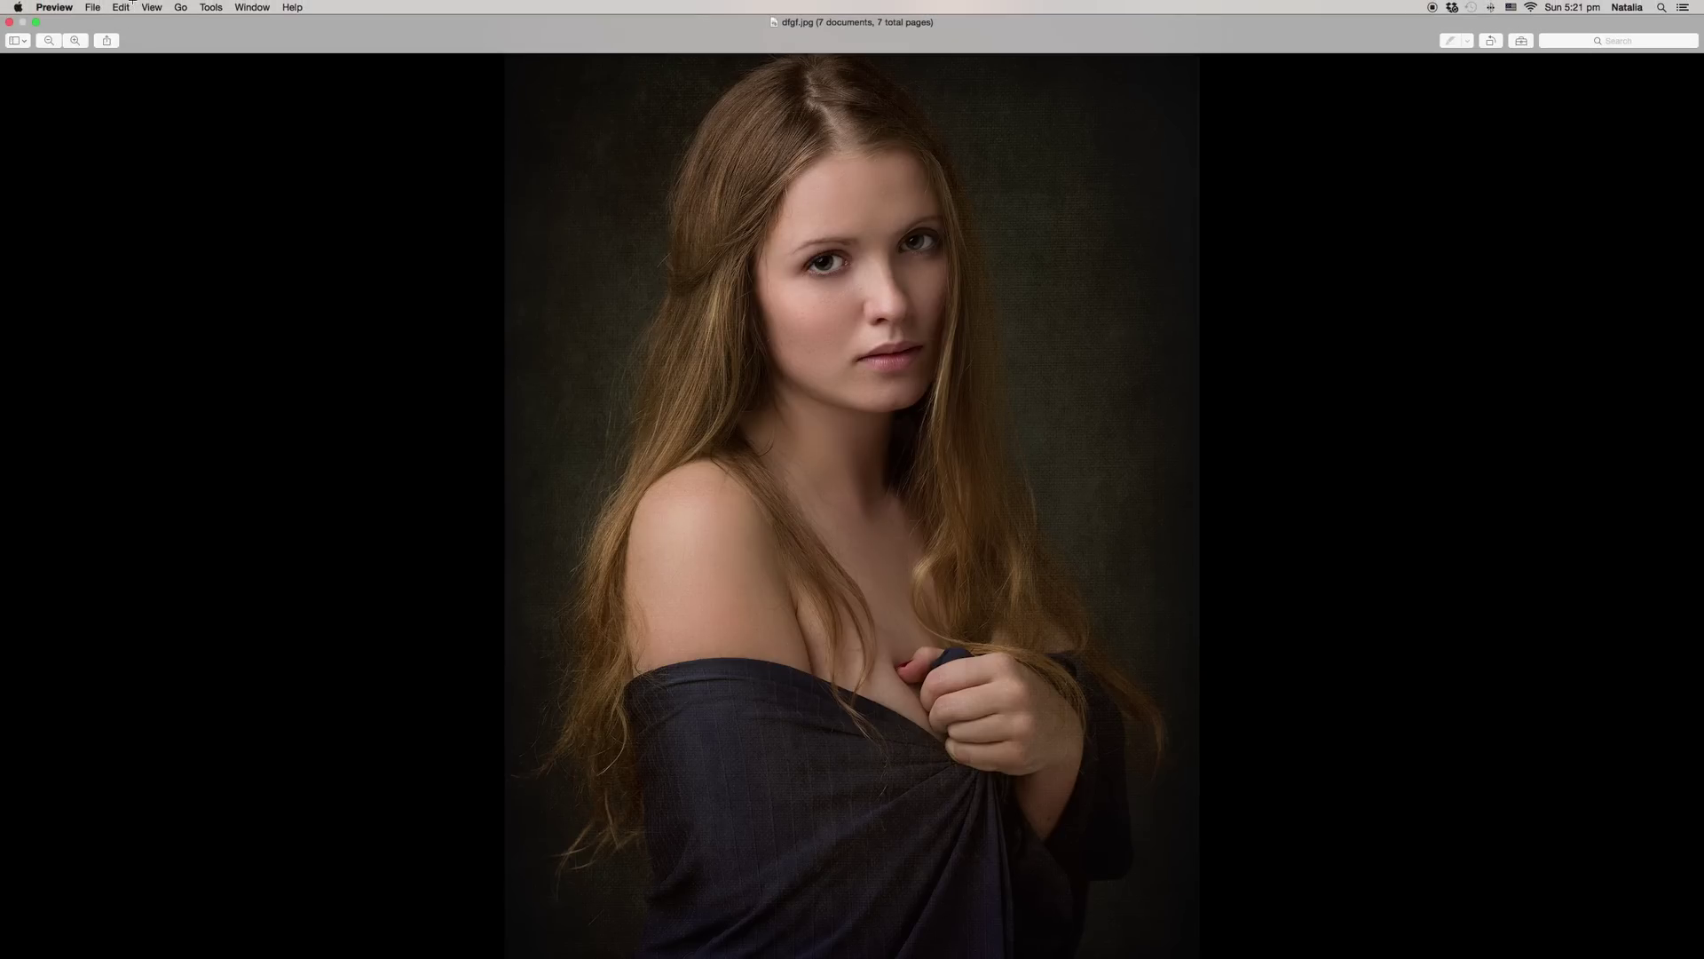
left_click(37, 22)
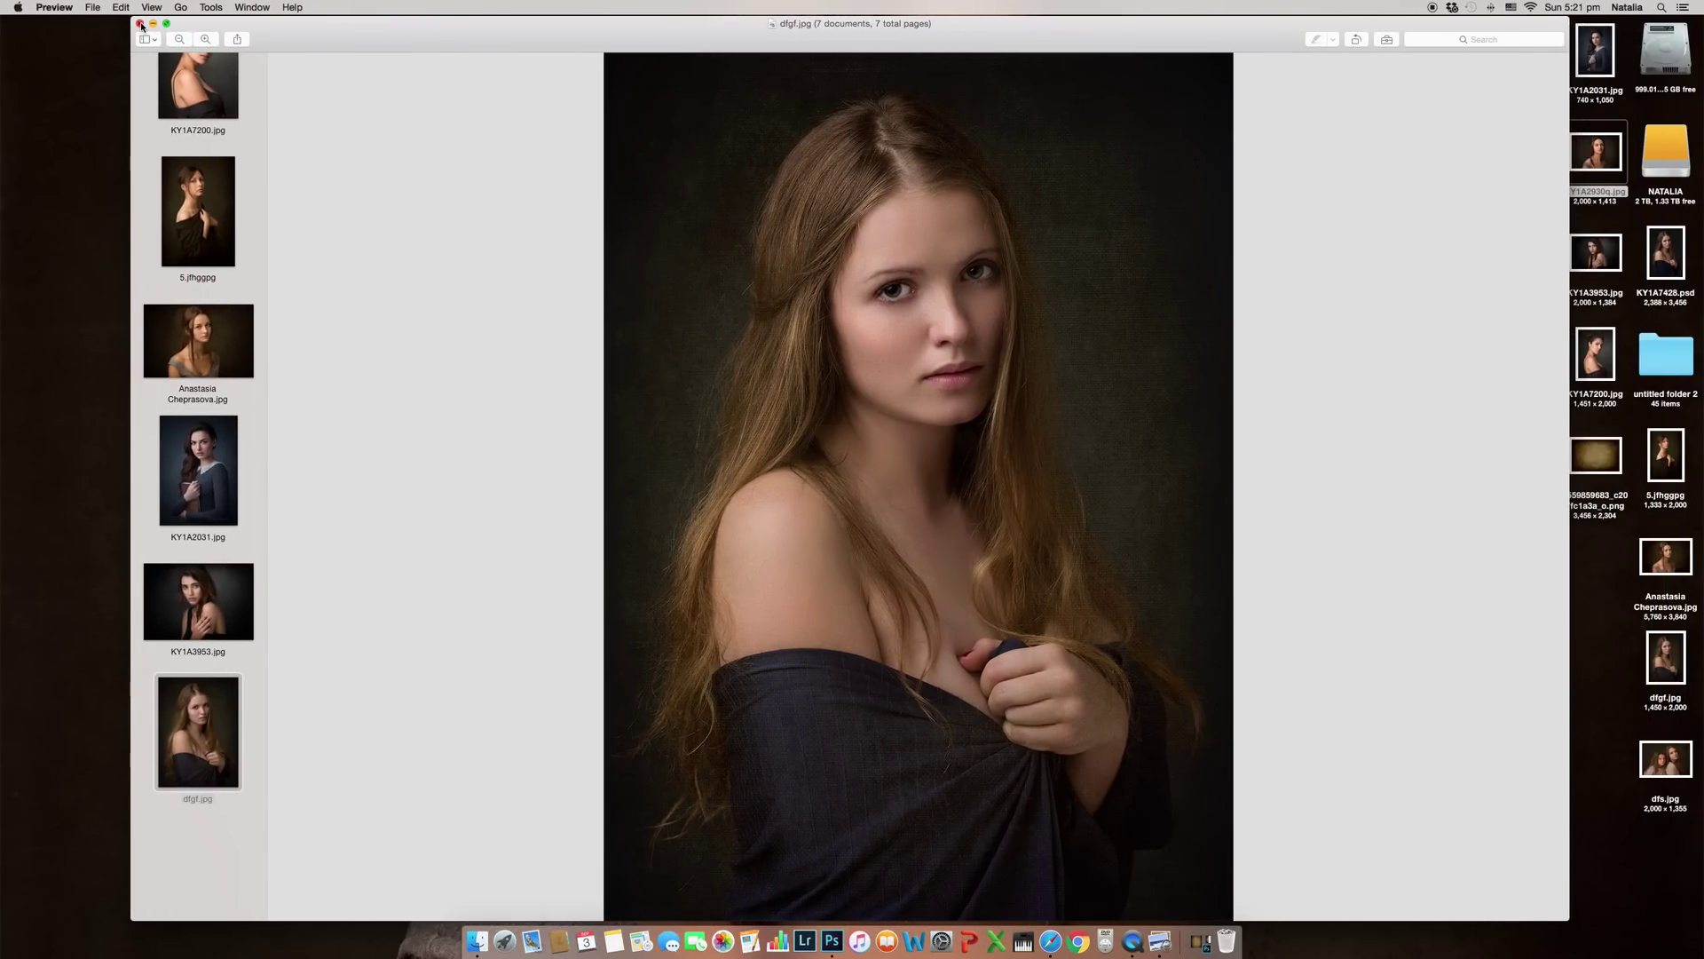
left_click(150, 22)
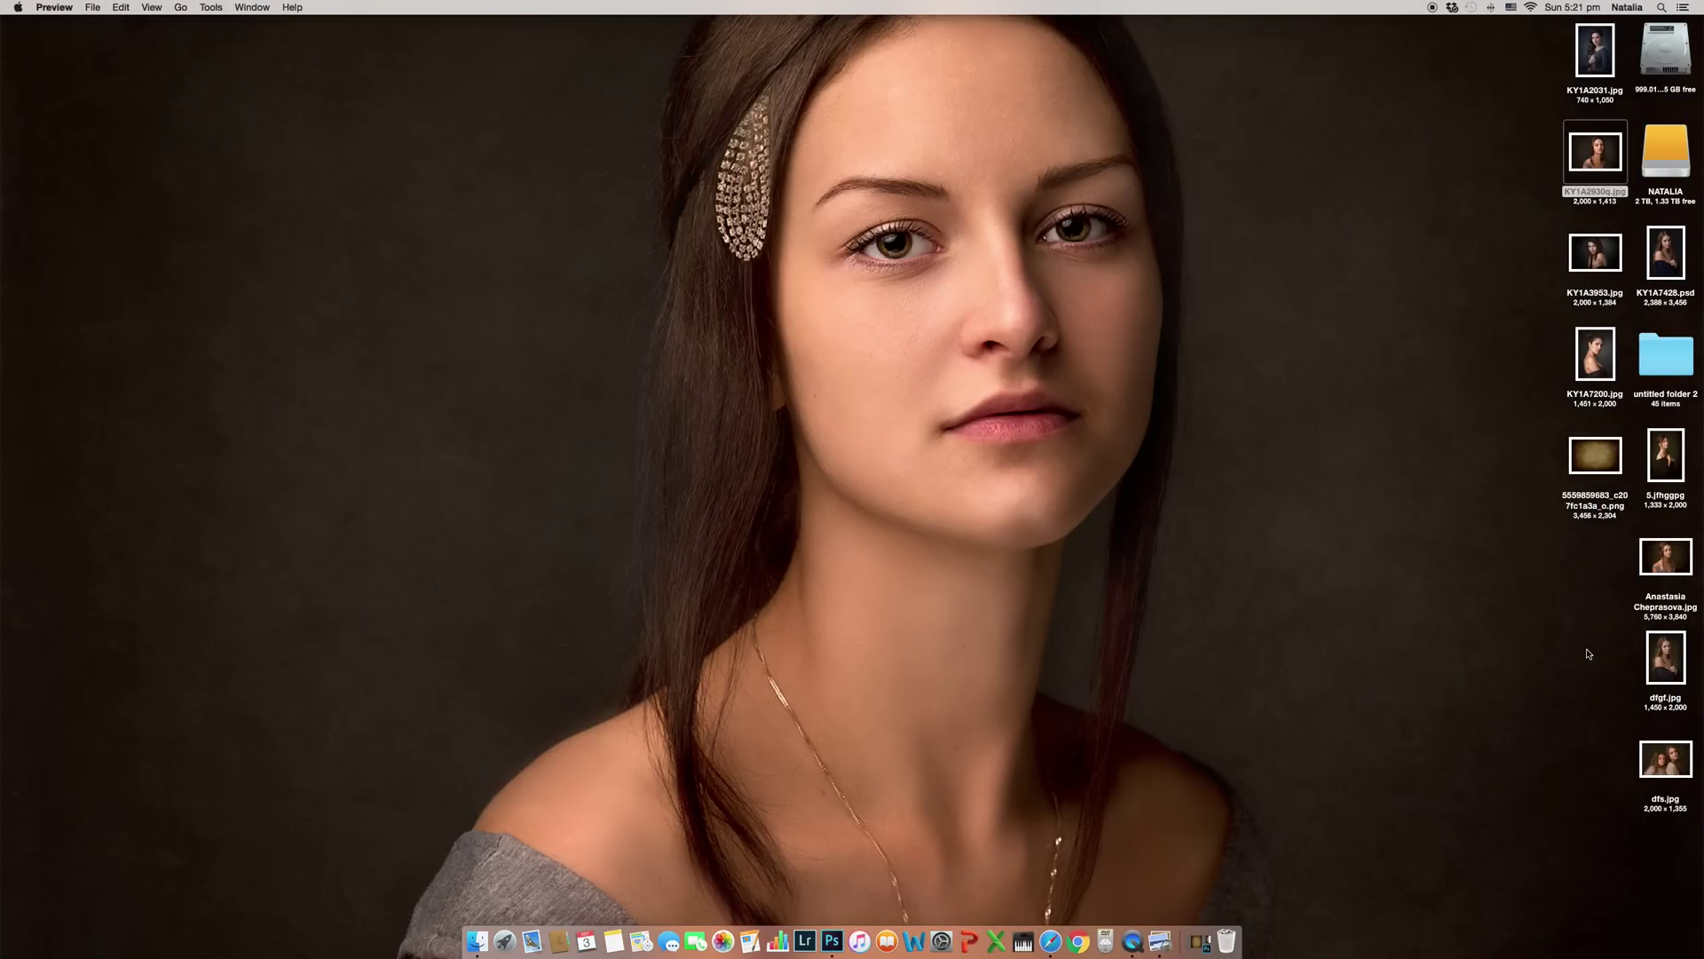
left_click(1557, 644)
left_click(1477, 346)
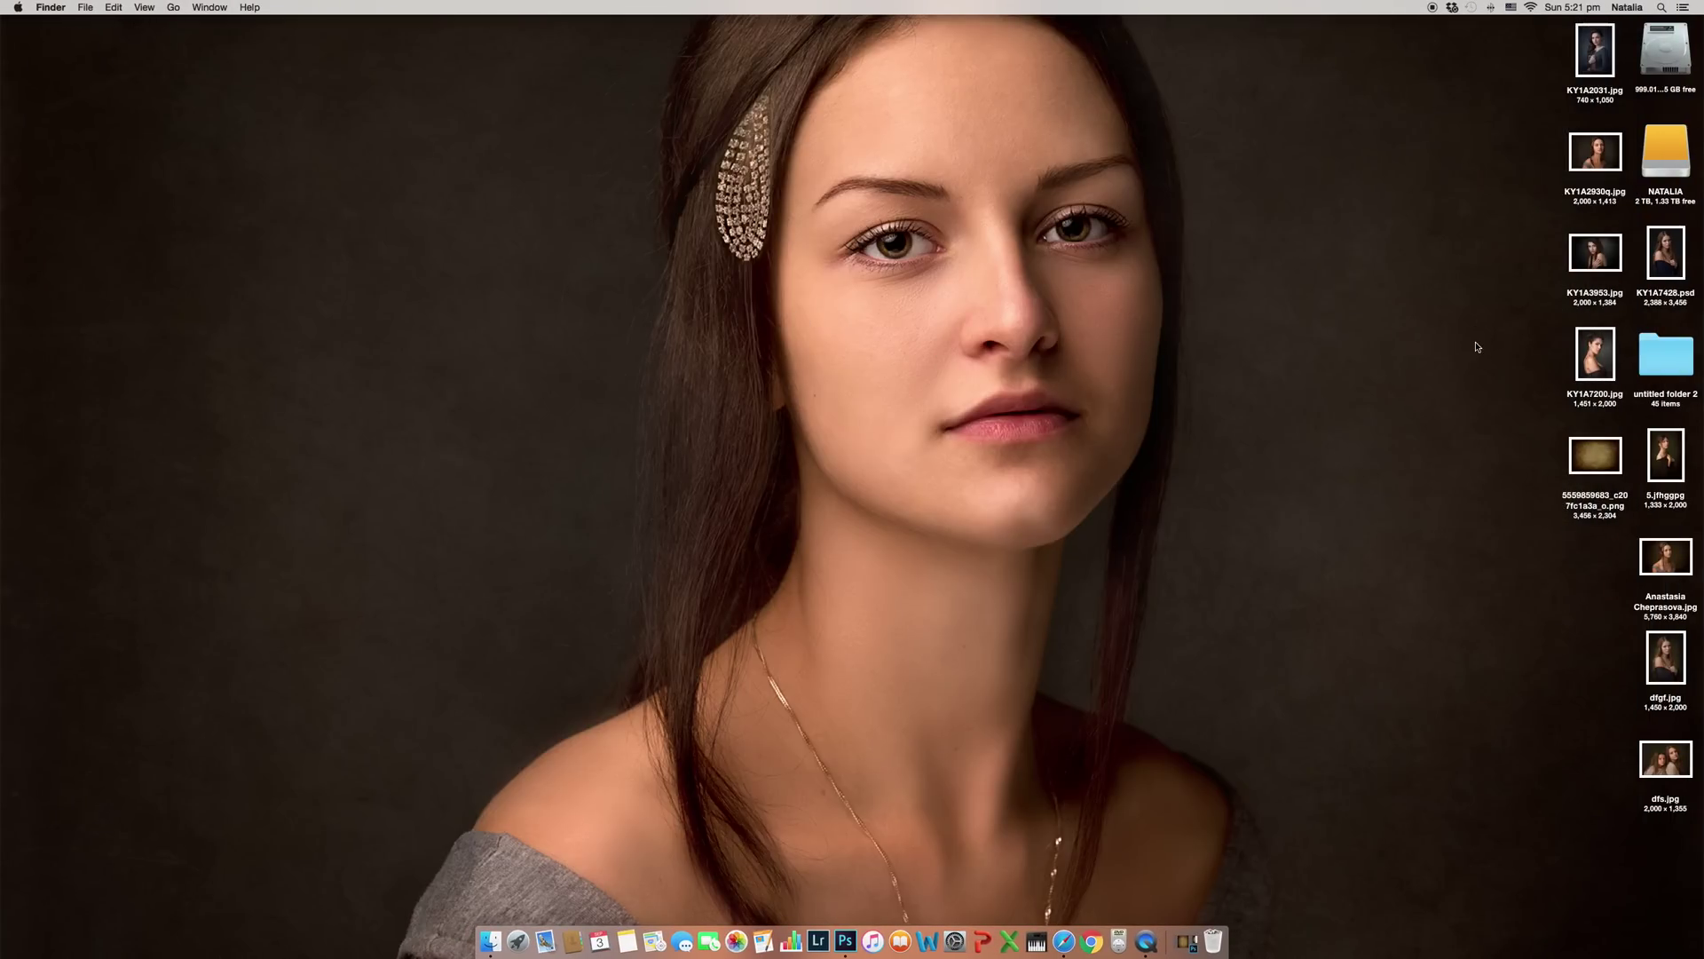
left_click(1658, 265)
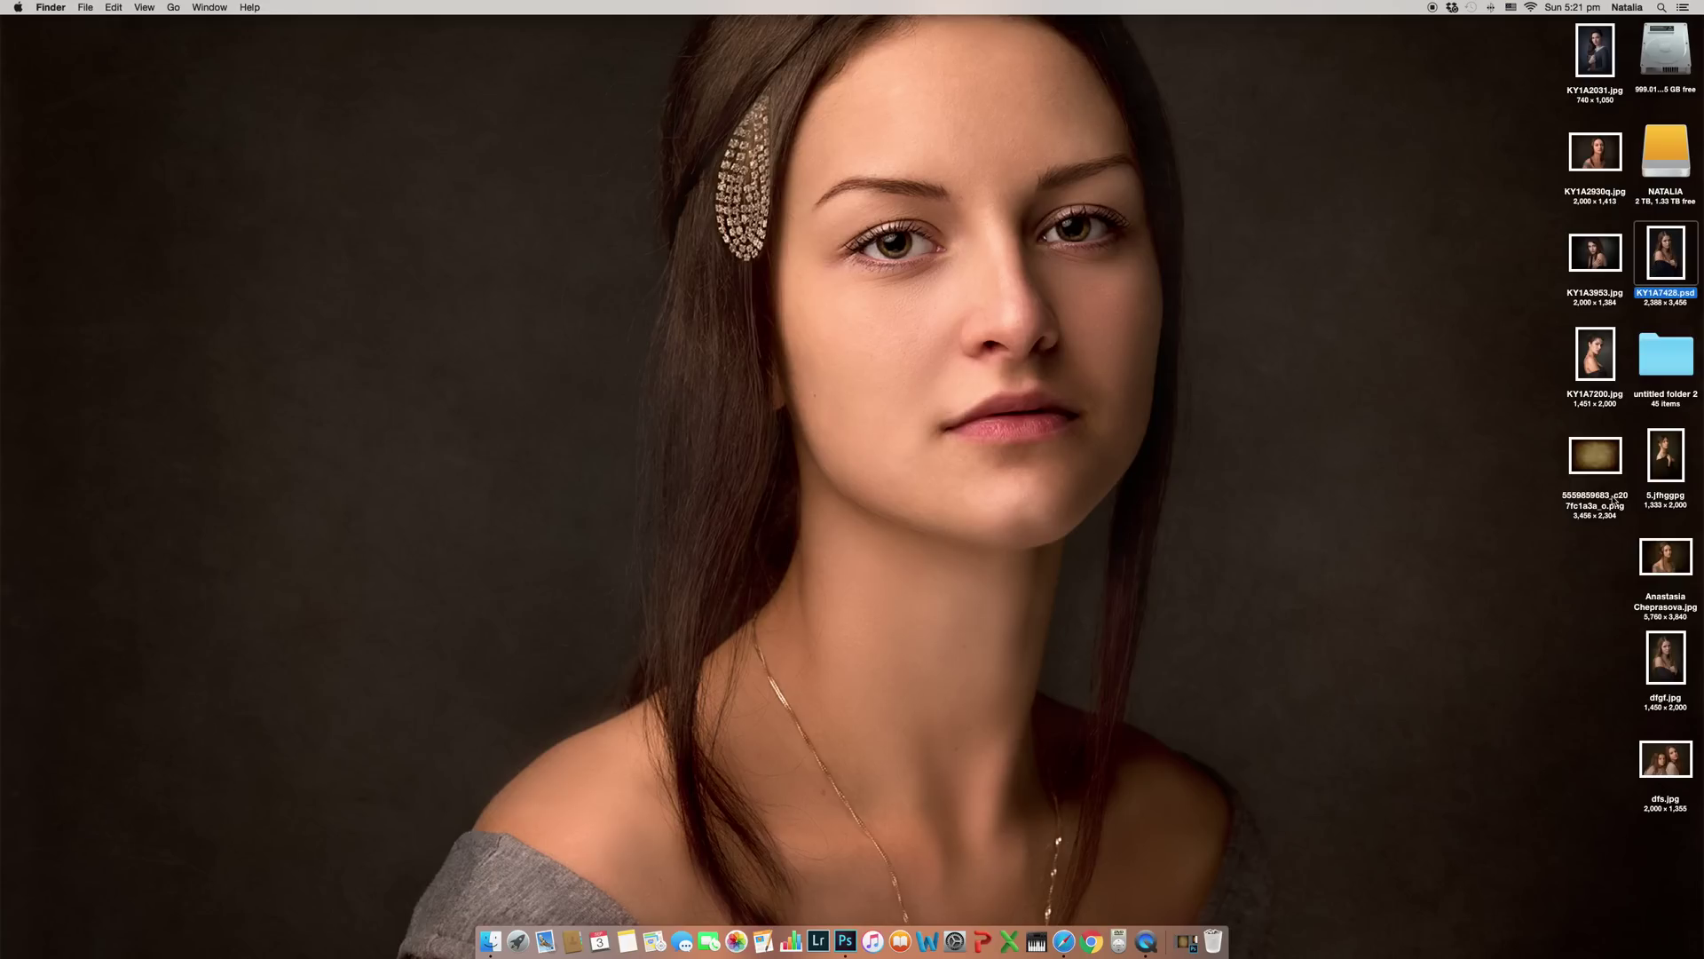
left_click(1590, 454, "super")
left_click(1382, 551)
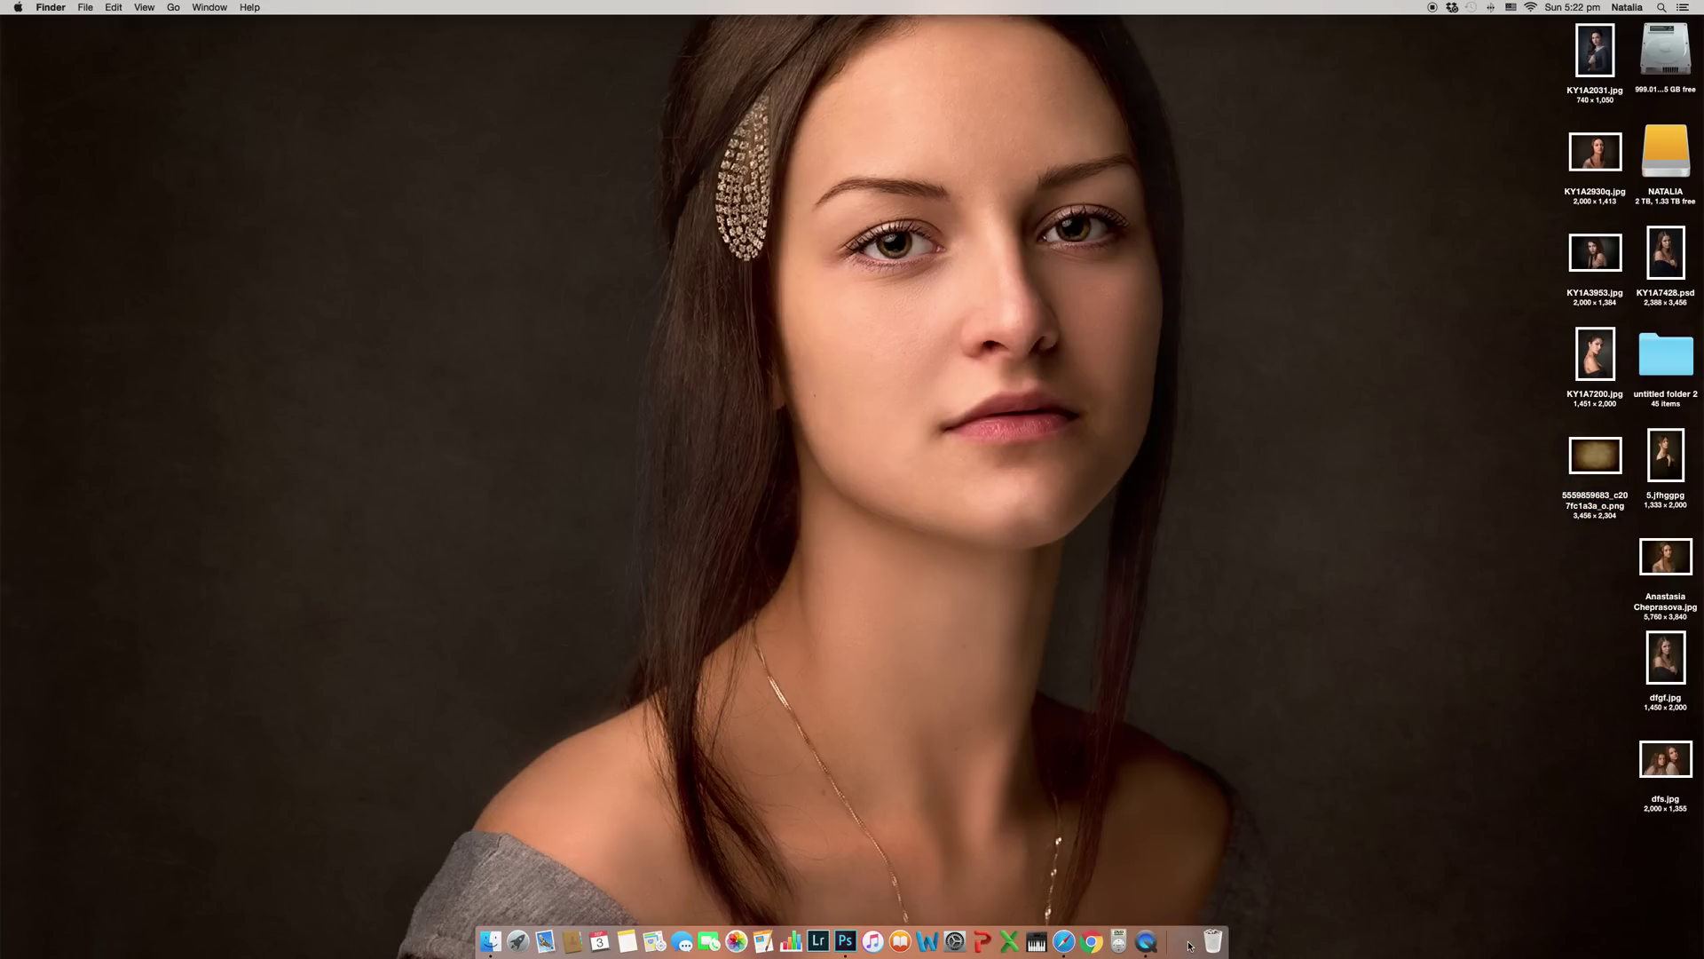
Restore the minimized Photoshop window, bring KY1A7428.psd to the front and reposition the window to fit on screen
left_click(1189, 945)
left_click(329, 61)
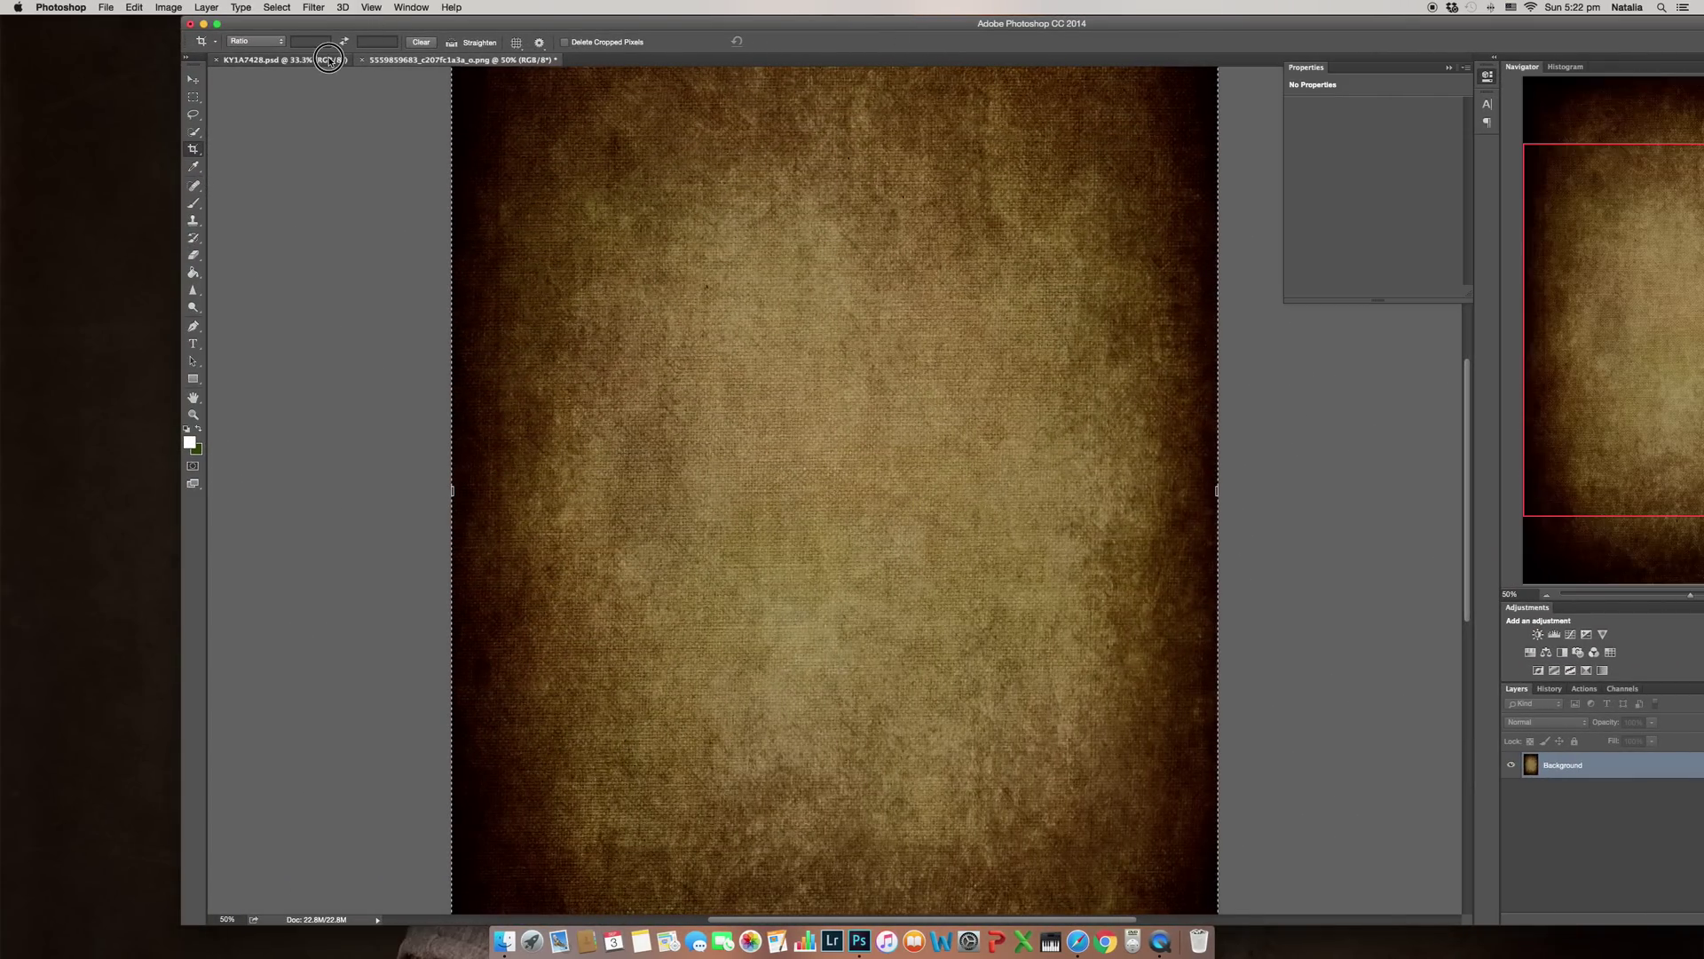
left_click_drag(762, 22, 648, 20)
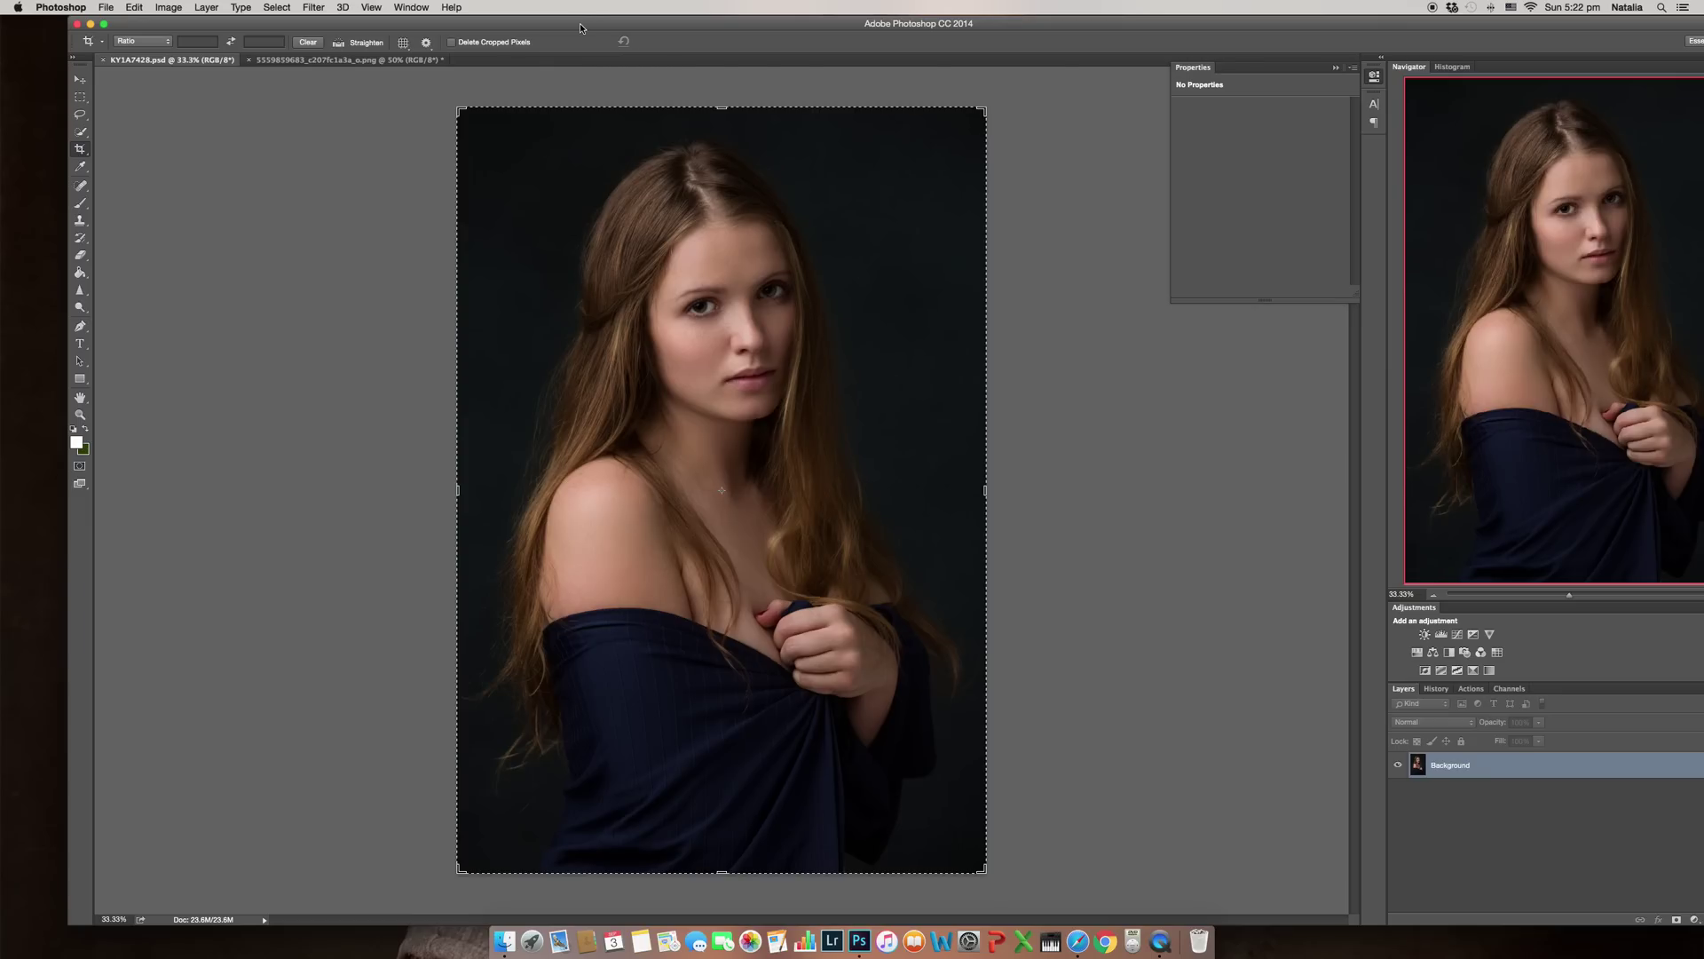
left_click_drag(580, 28, 549, 24)
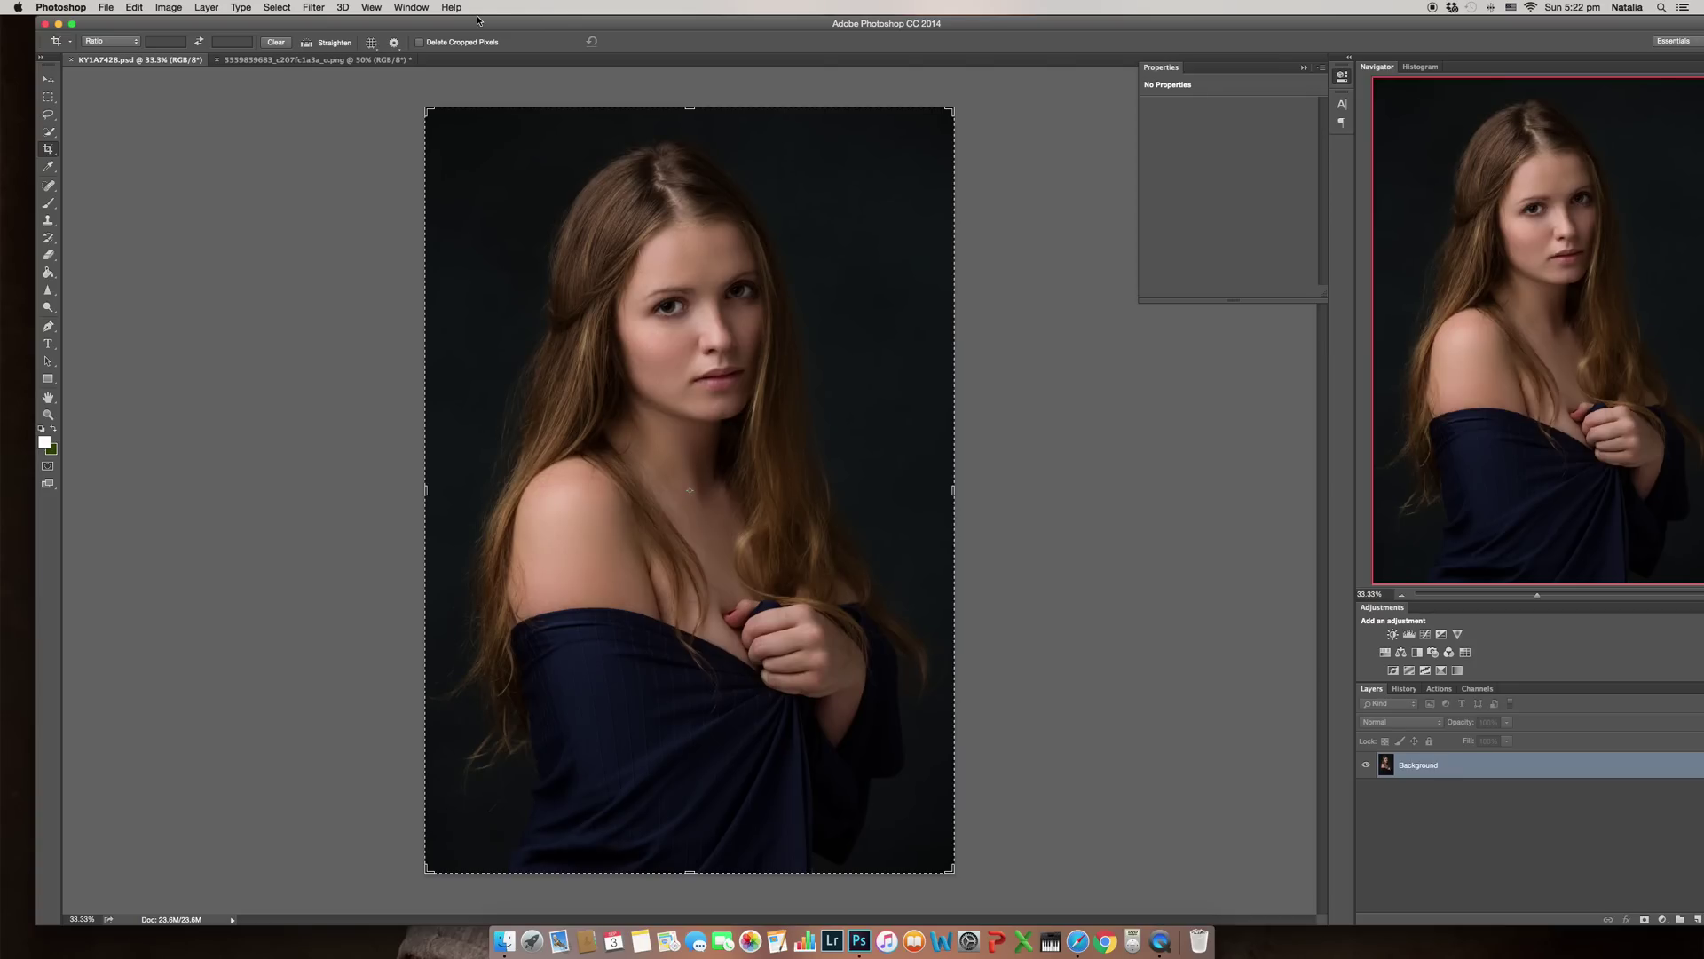
mouse_move(477, 22)
left_mouse_down()
mouse_move(463, 21)
mouse_move(481, 22)
left_mouse_up()
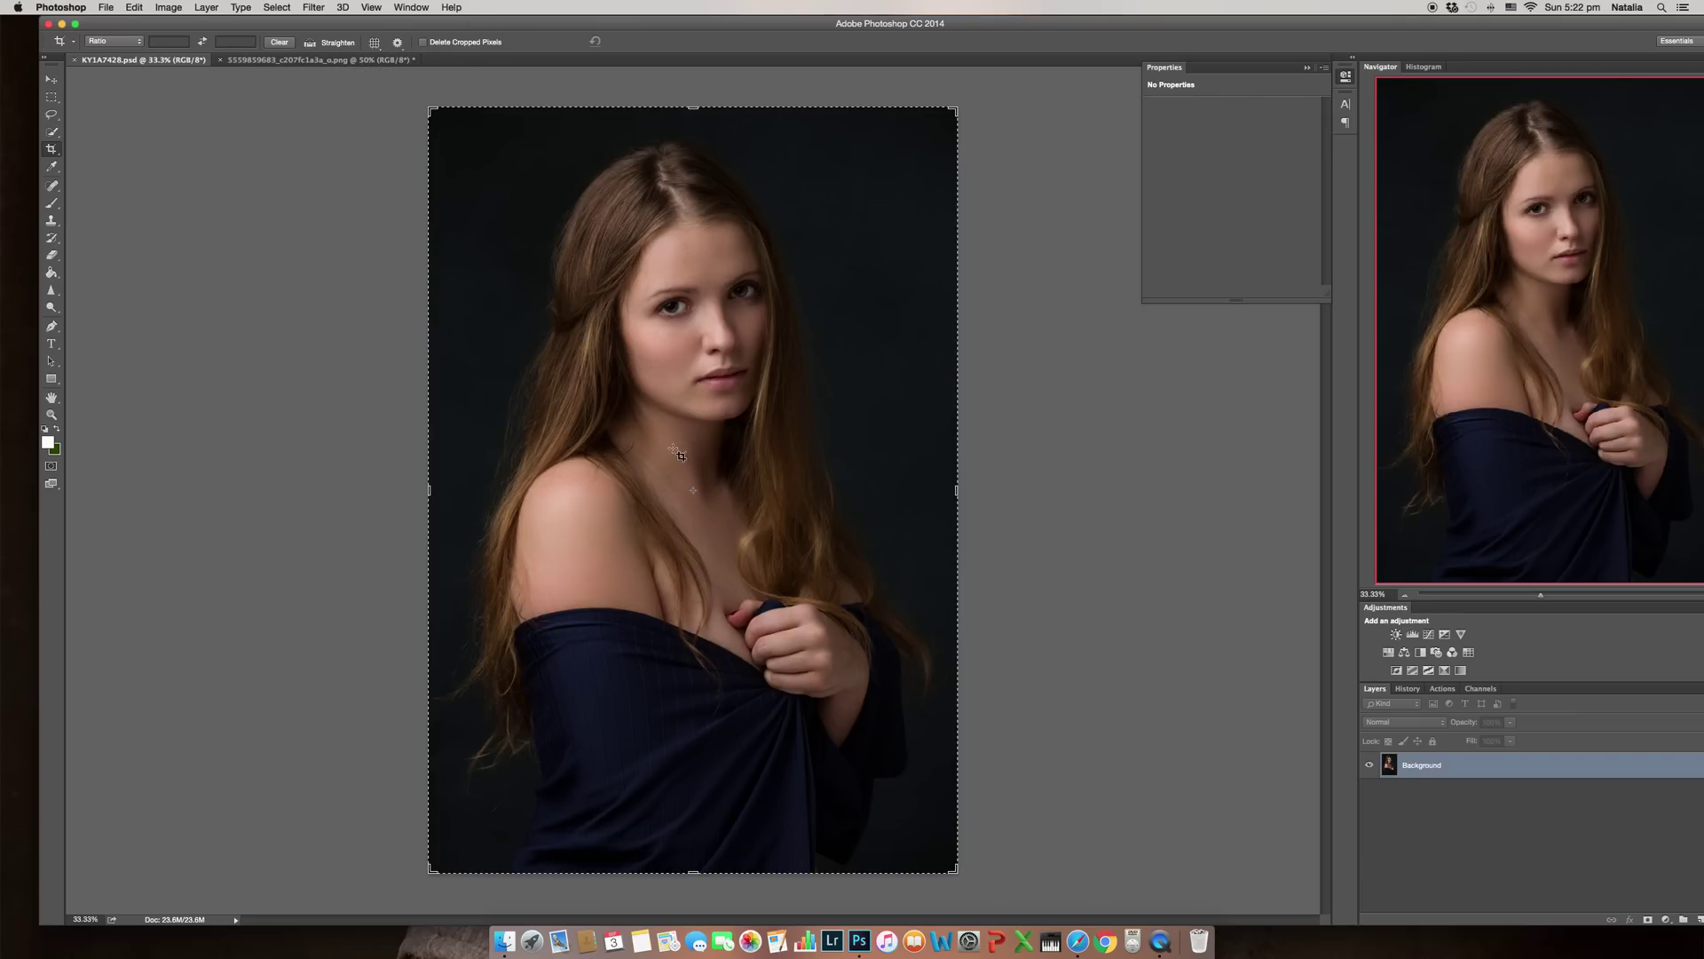
Examine the canvas texture image at magnifications between 33.3% and 100%, ending with the whole image in view
left_click(330, 61)
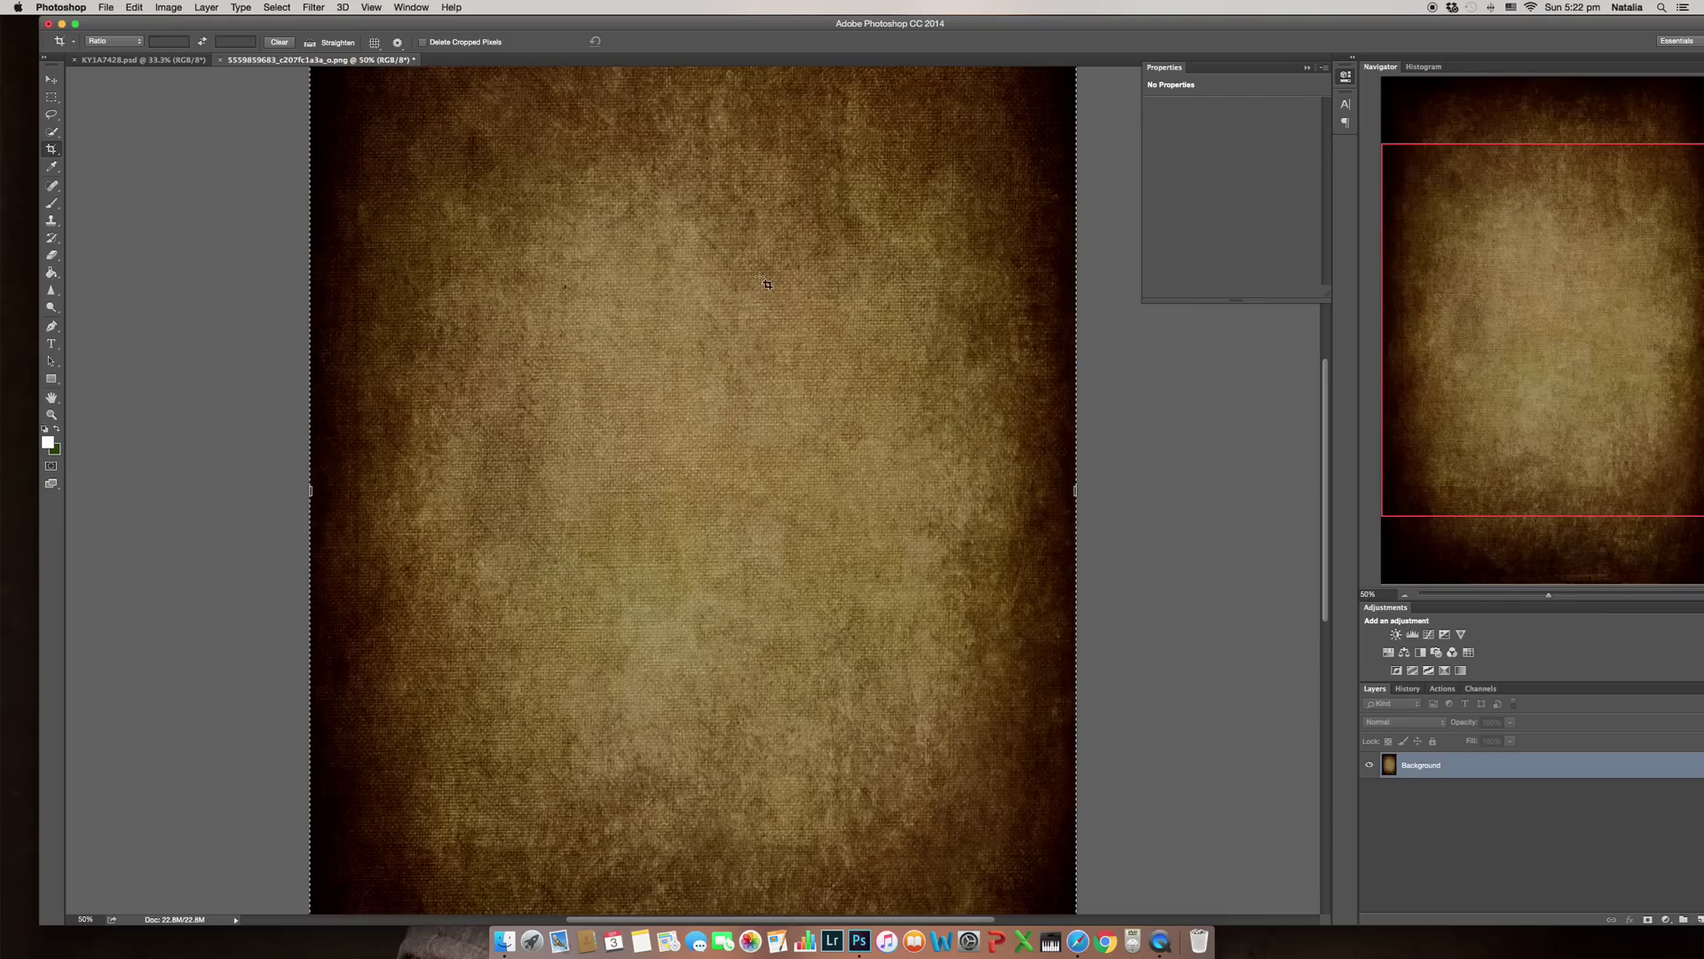
key("super+minus")
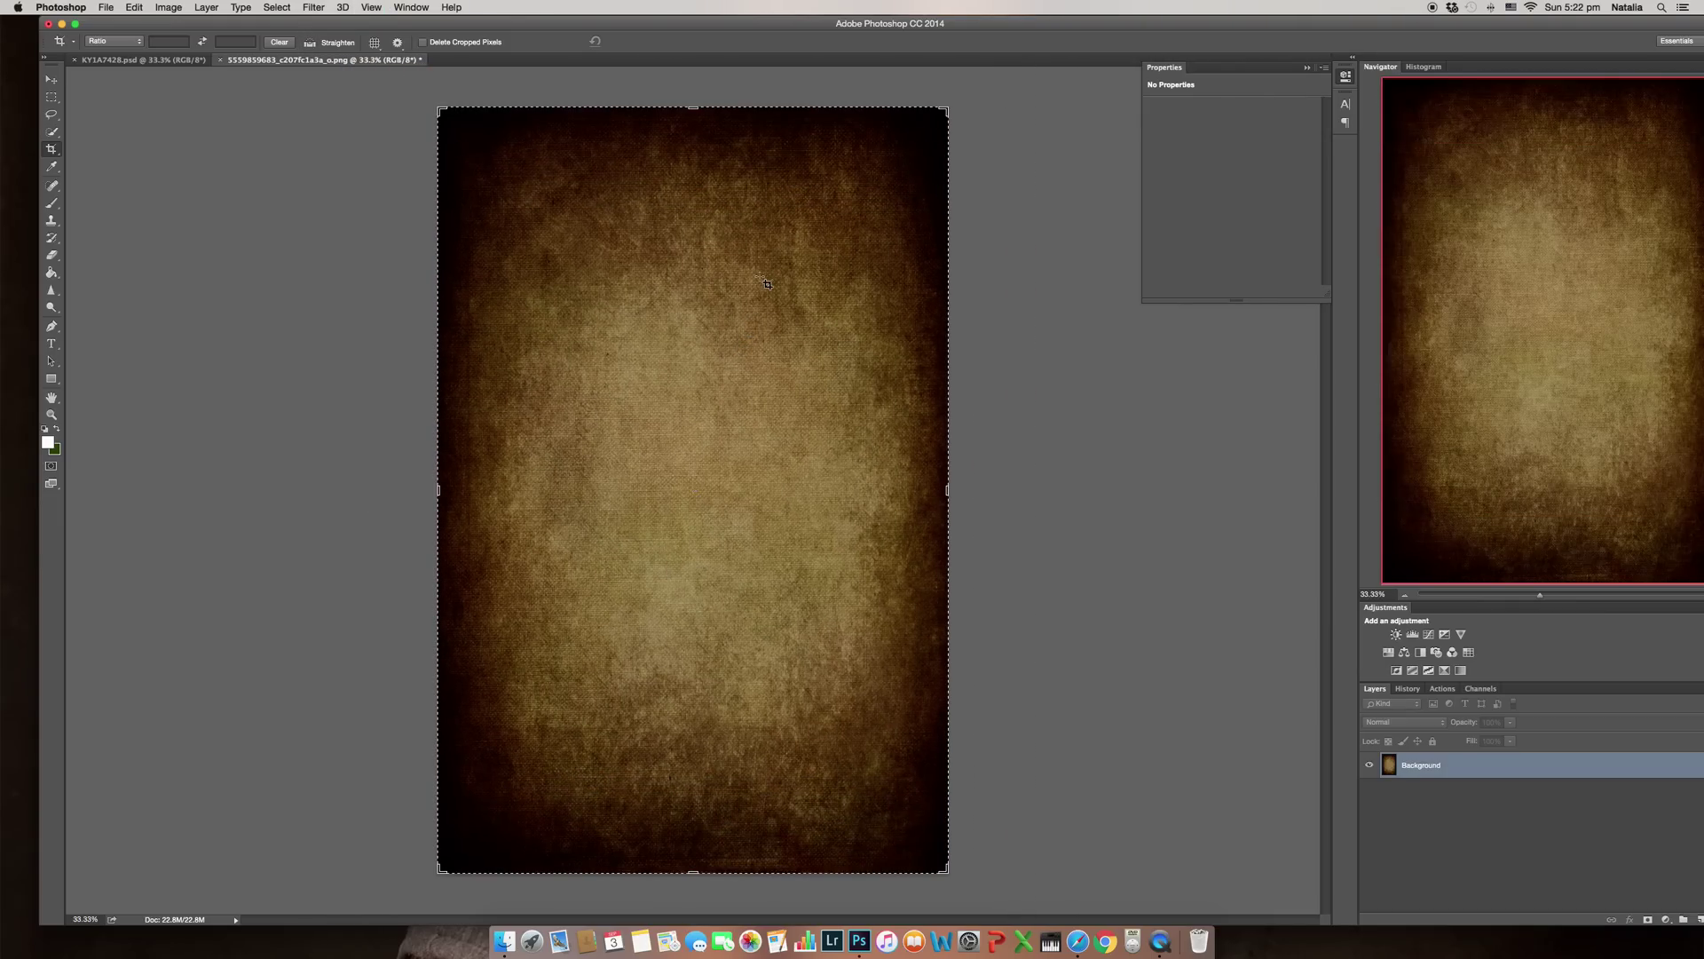
key("super+plus")
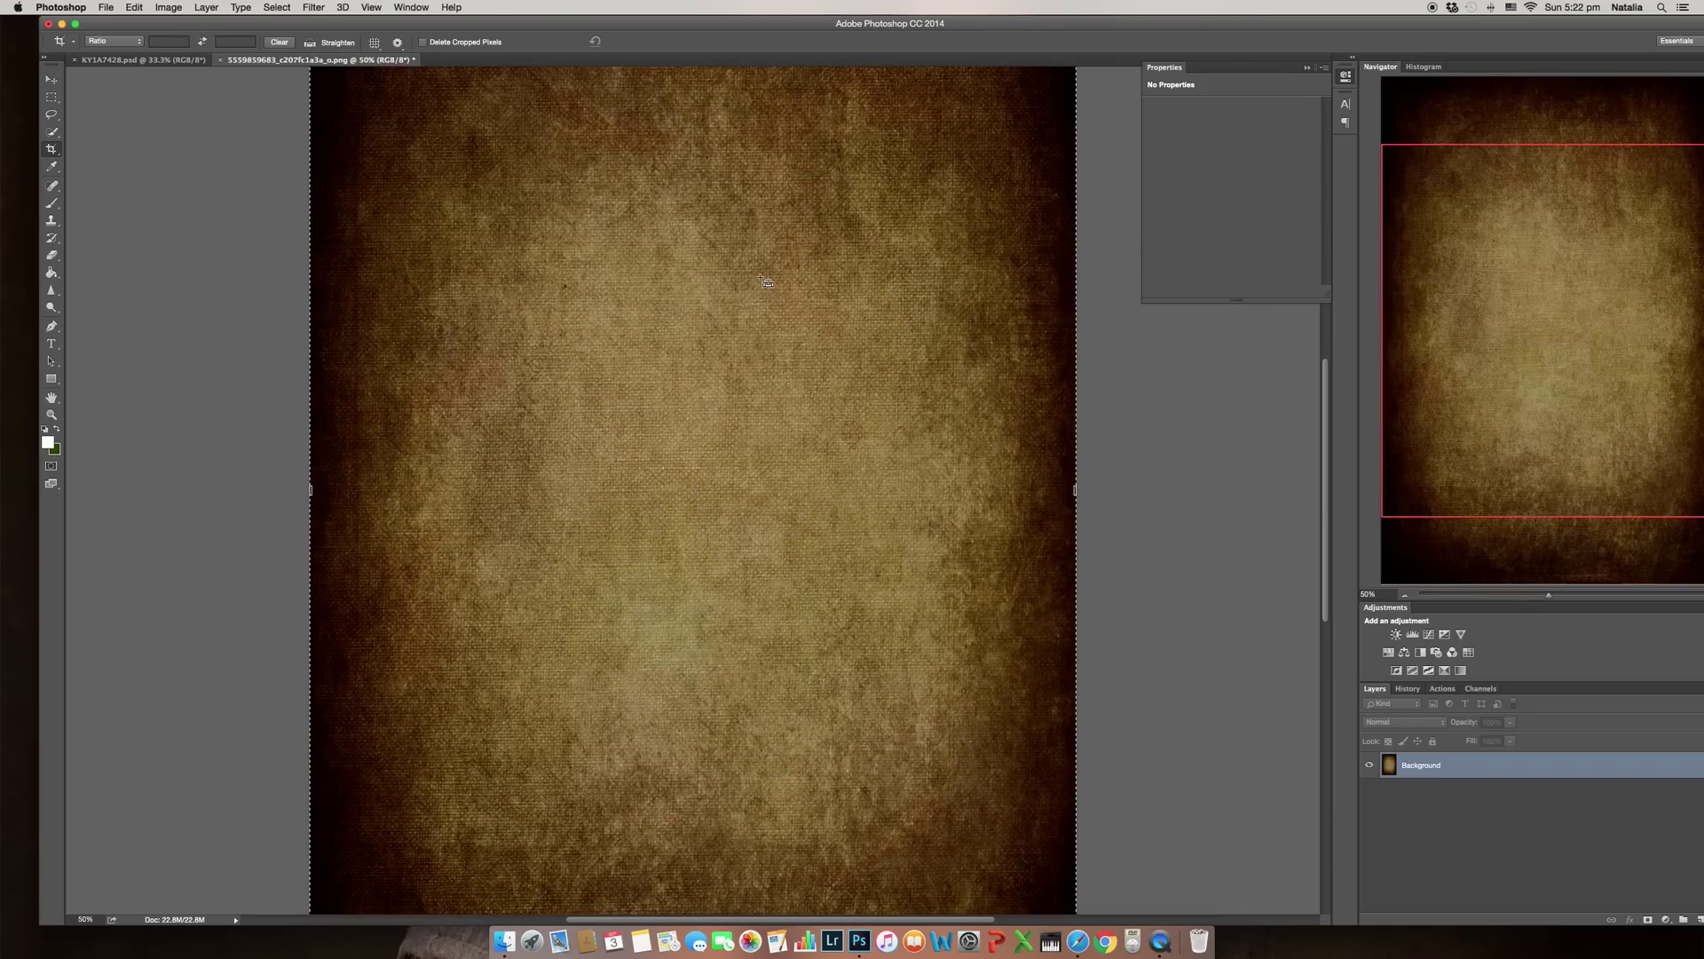
key("super+minus")
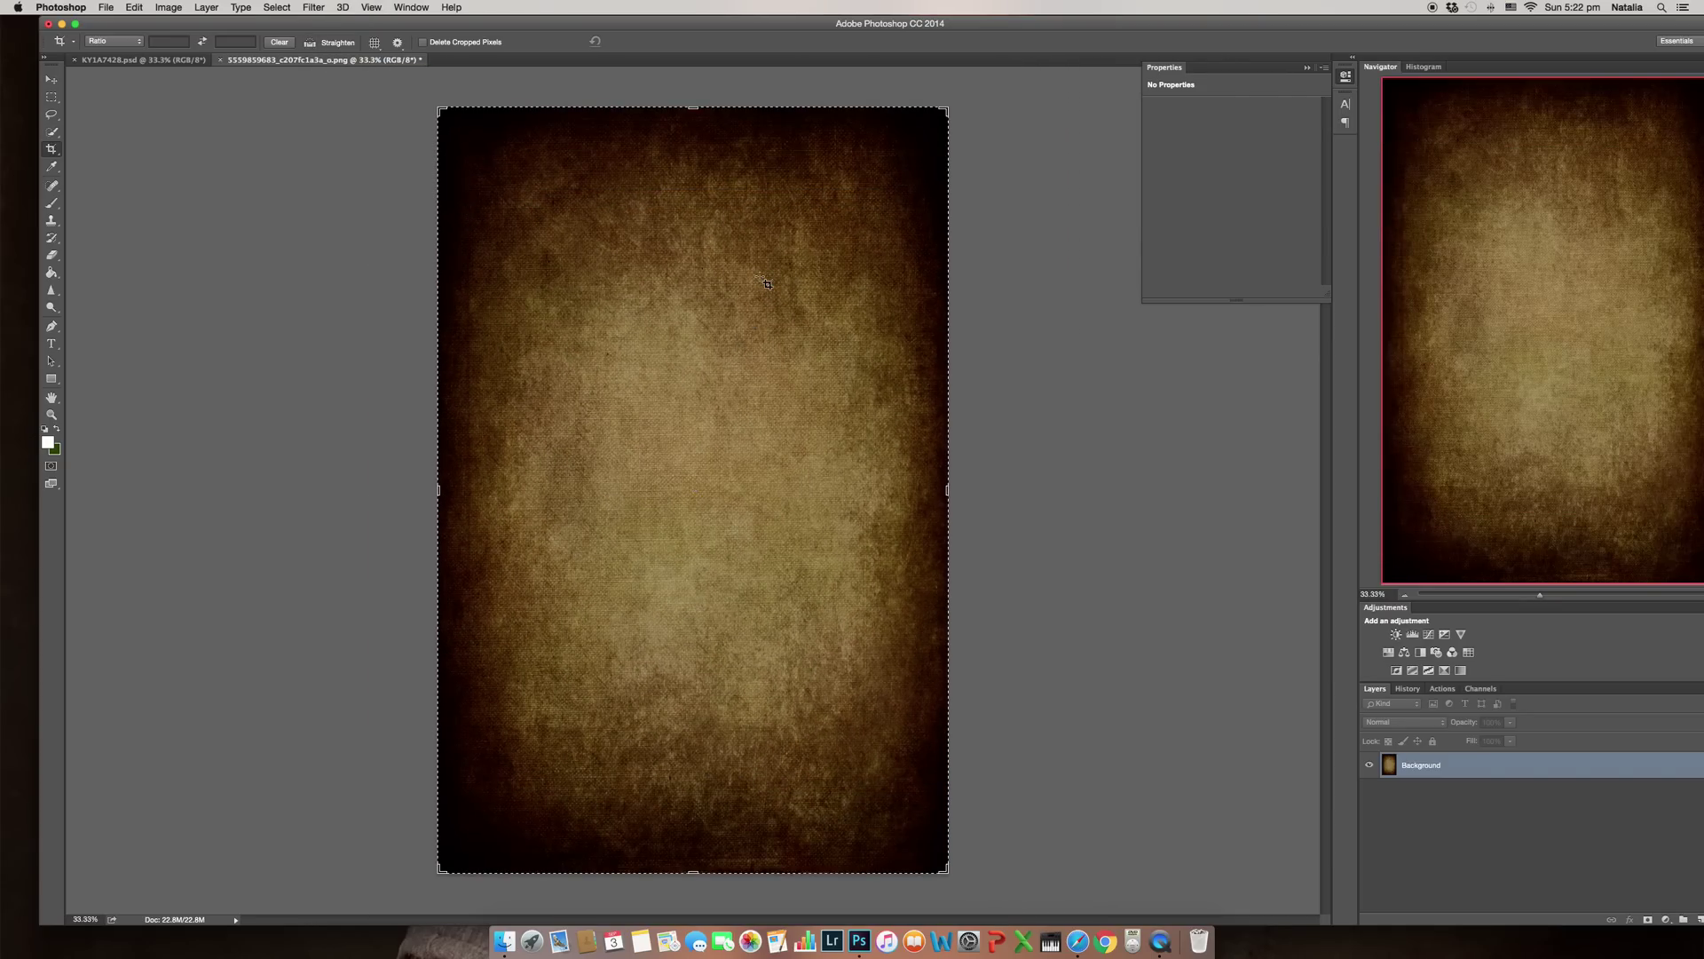
key("super+plus")
key("super+minus")
key("super+plus")
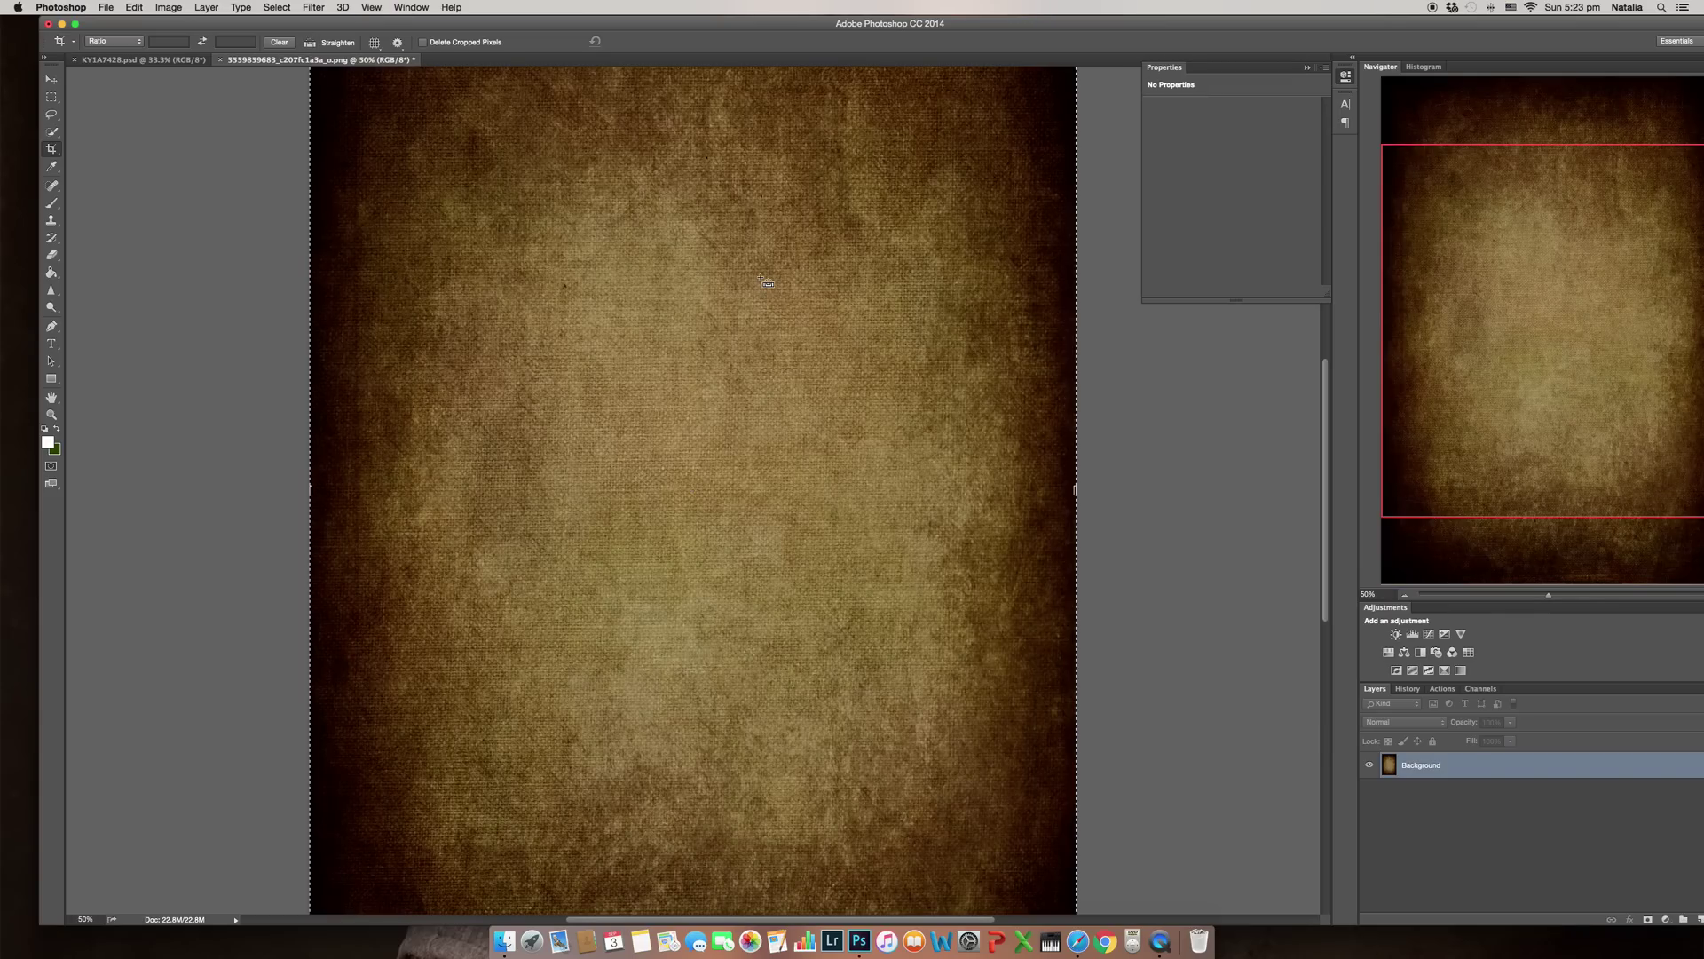
key("super+minus")
key("super+plus")
key("super+plus")
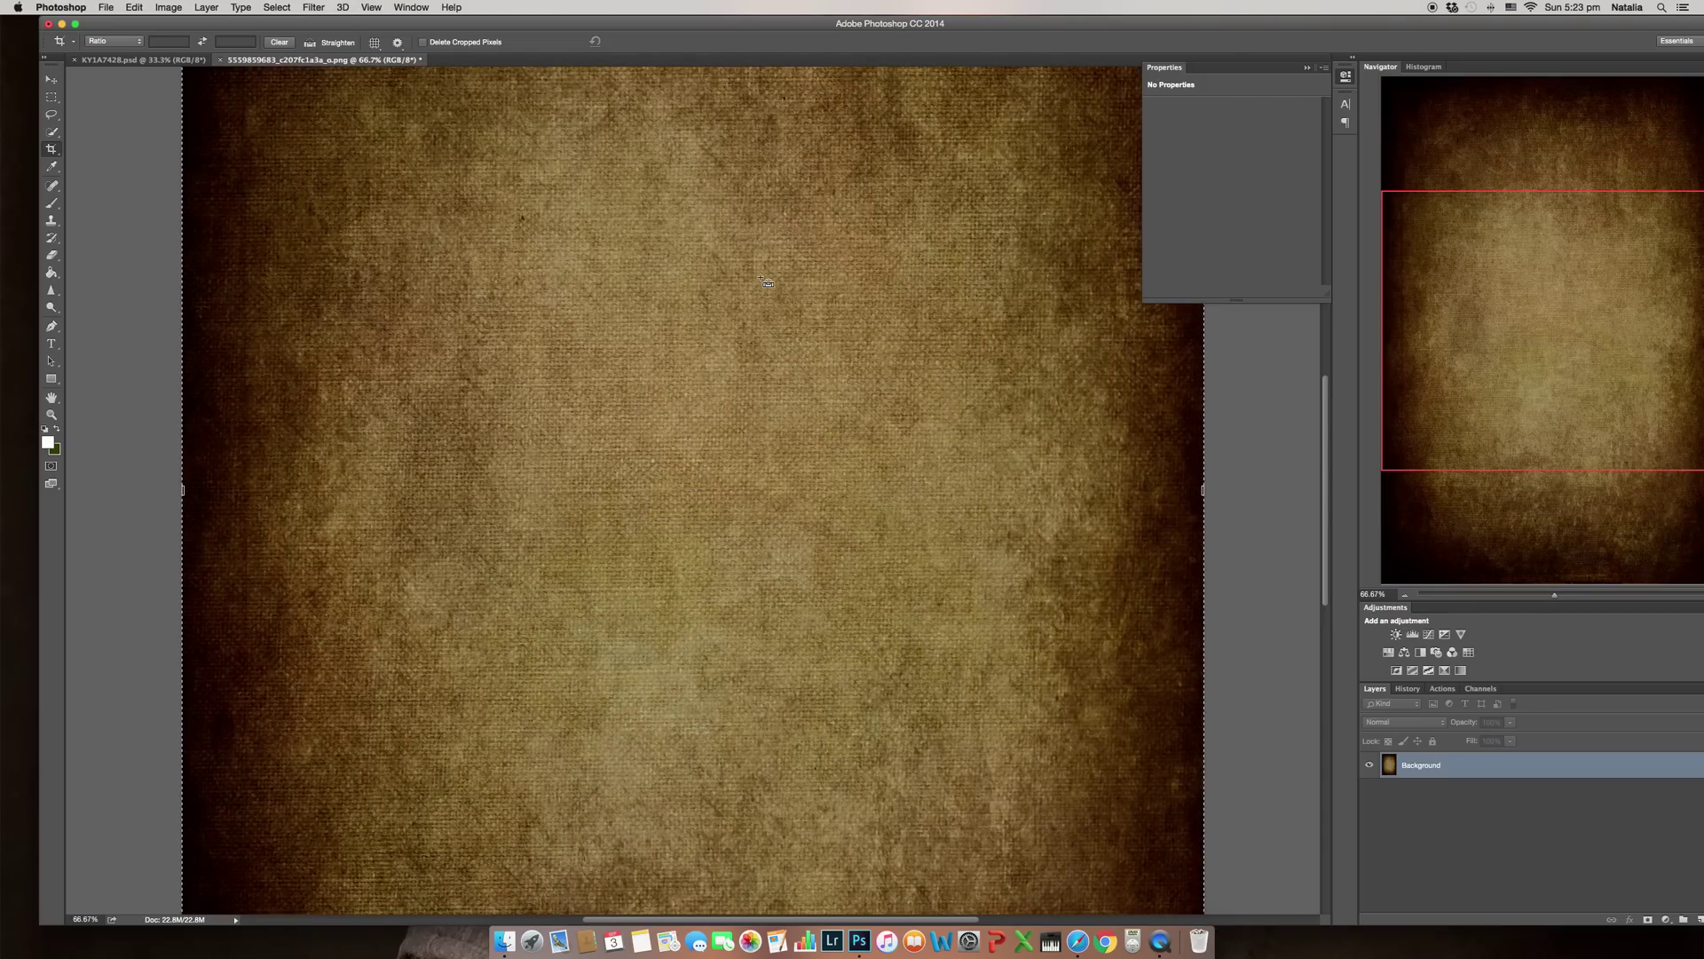
key("super+plus")
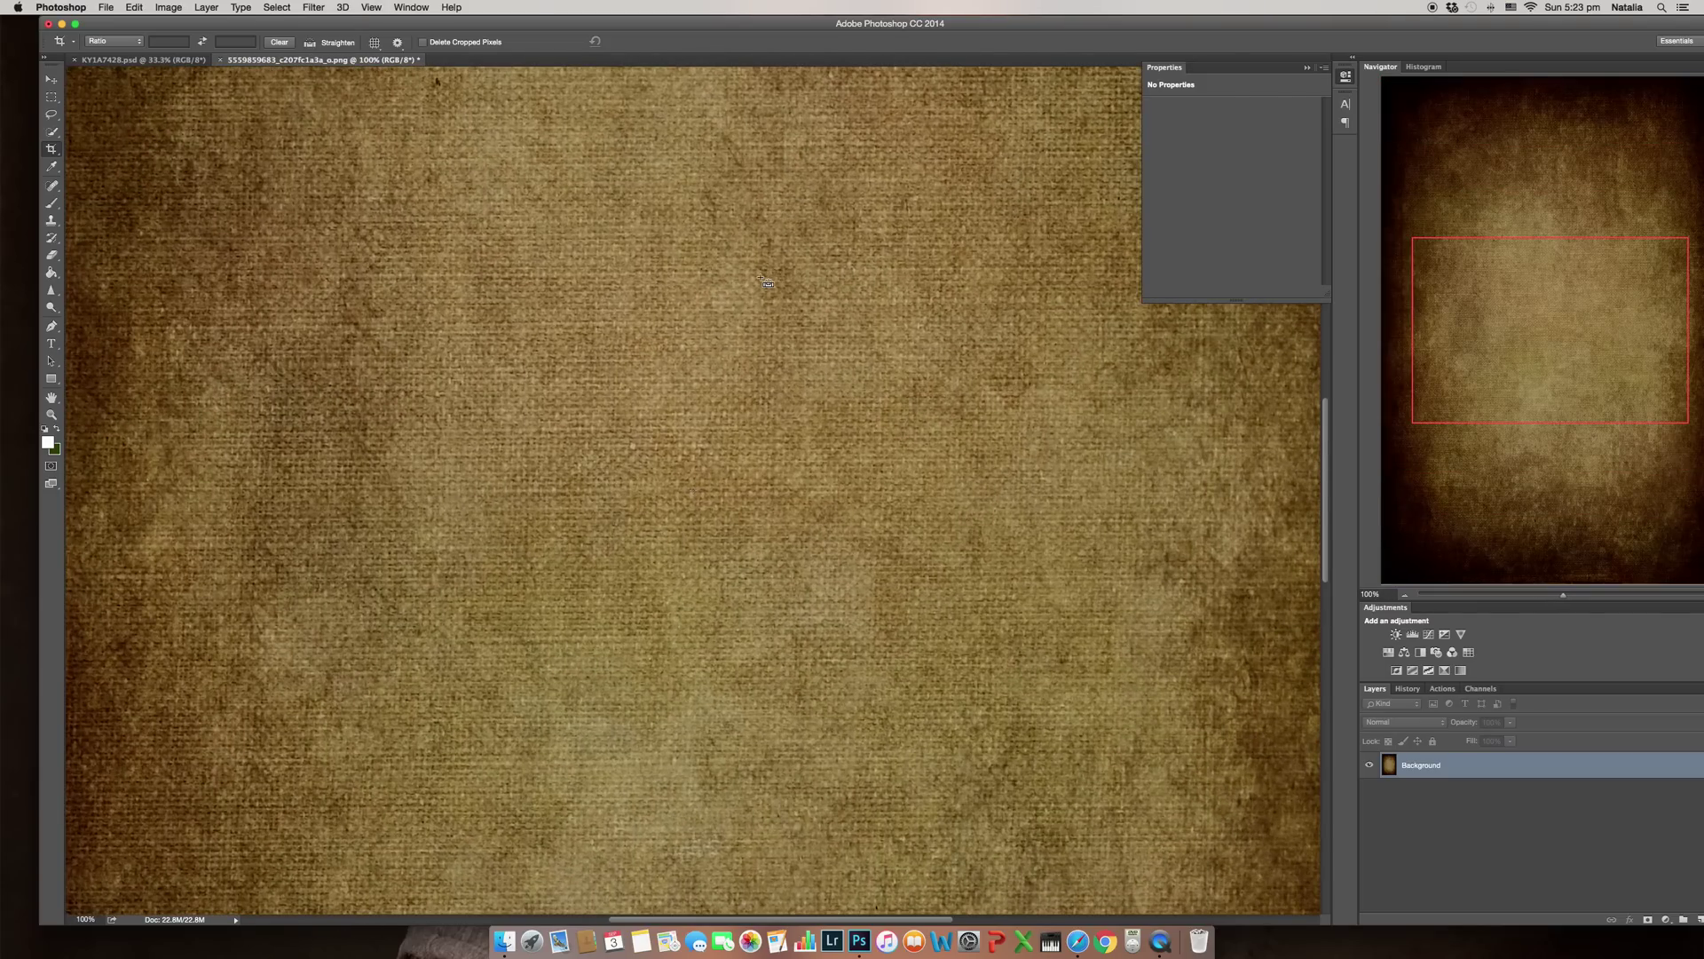
key("super+minus")
key("super+minus")
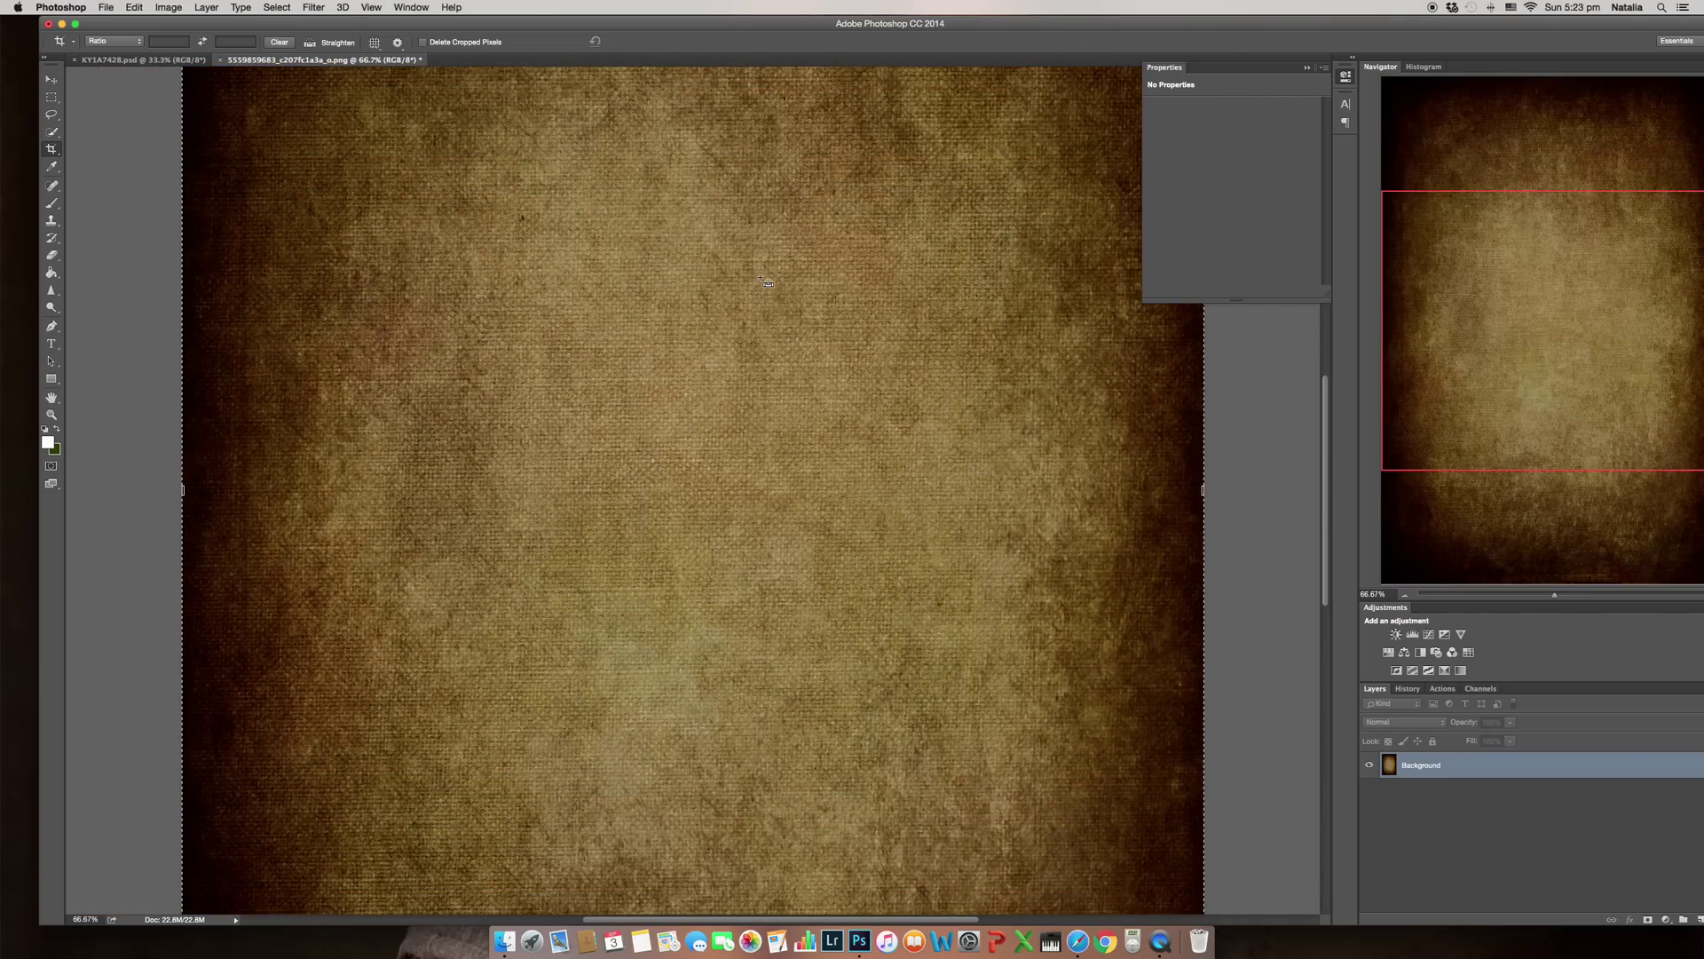
key("super+minus")
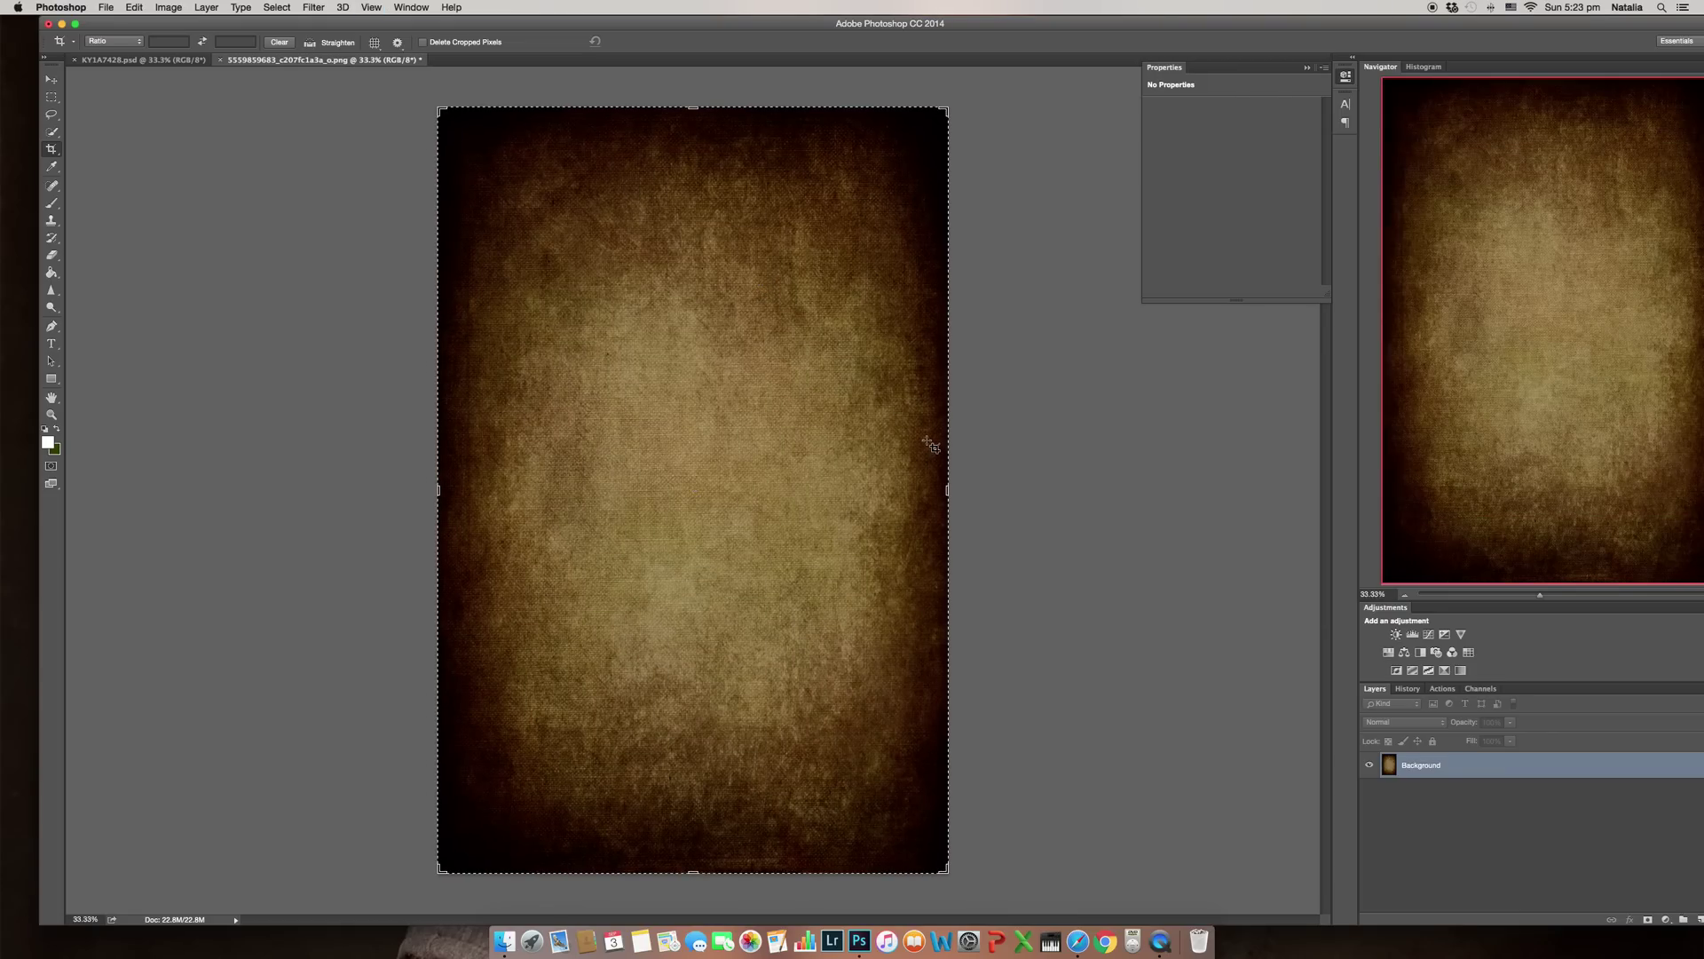
Copy the whole texture image and paste it into KY1A7428.psd as a new layer above the portrait
key("super")
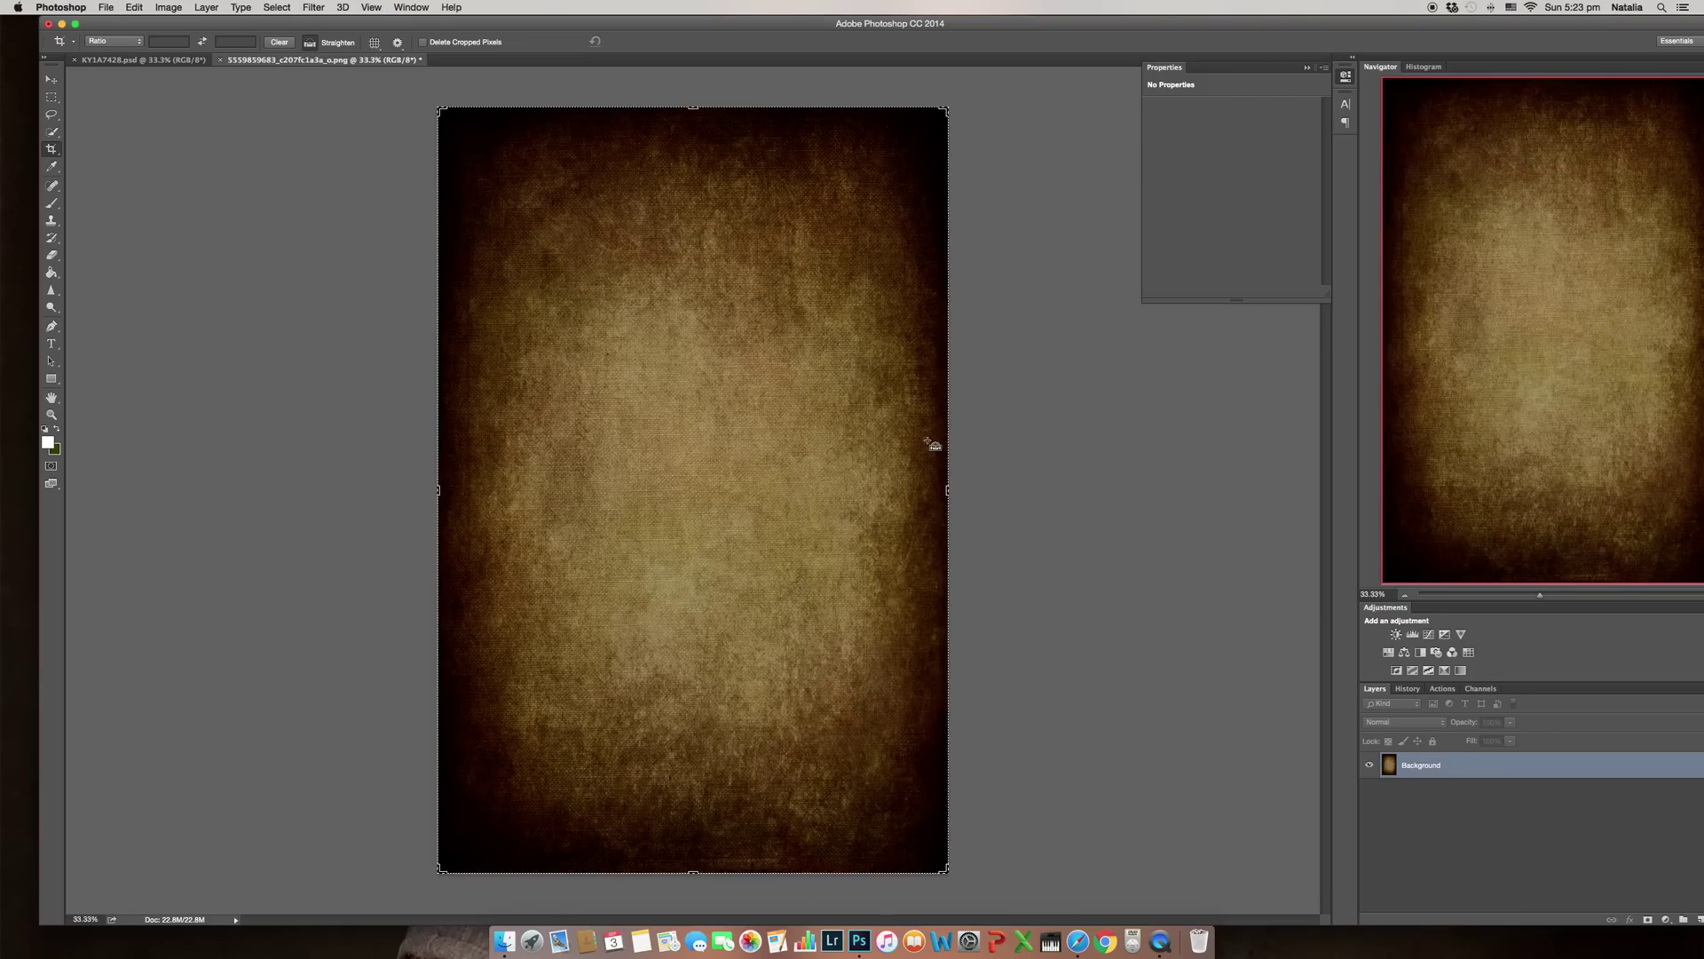
left_click(174, 60)
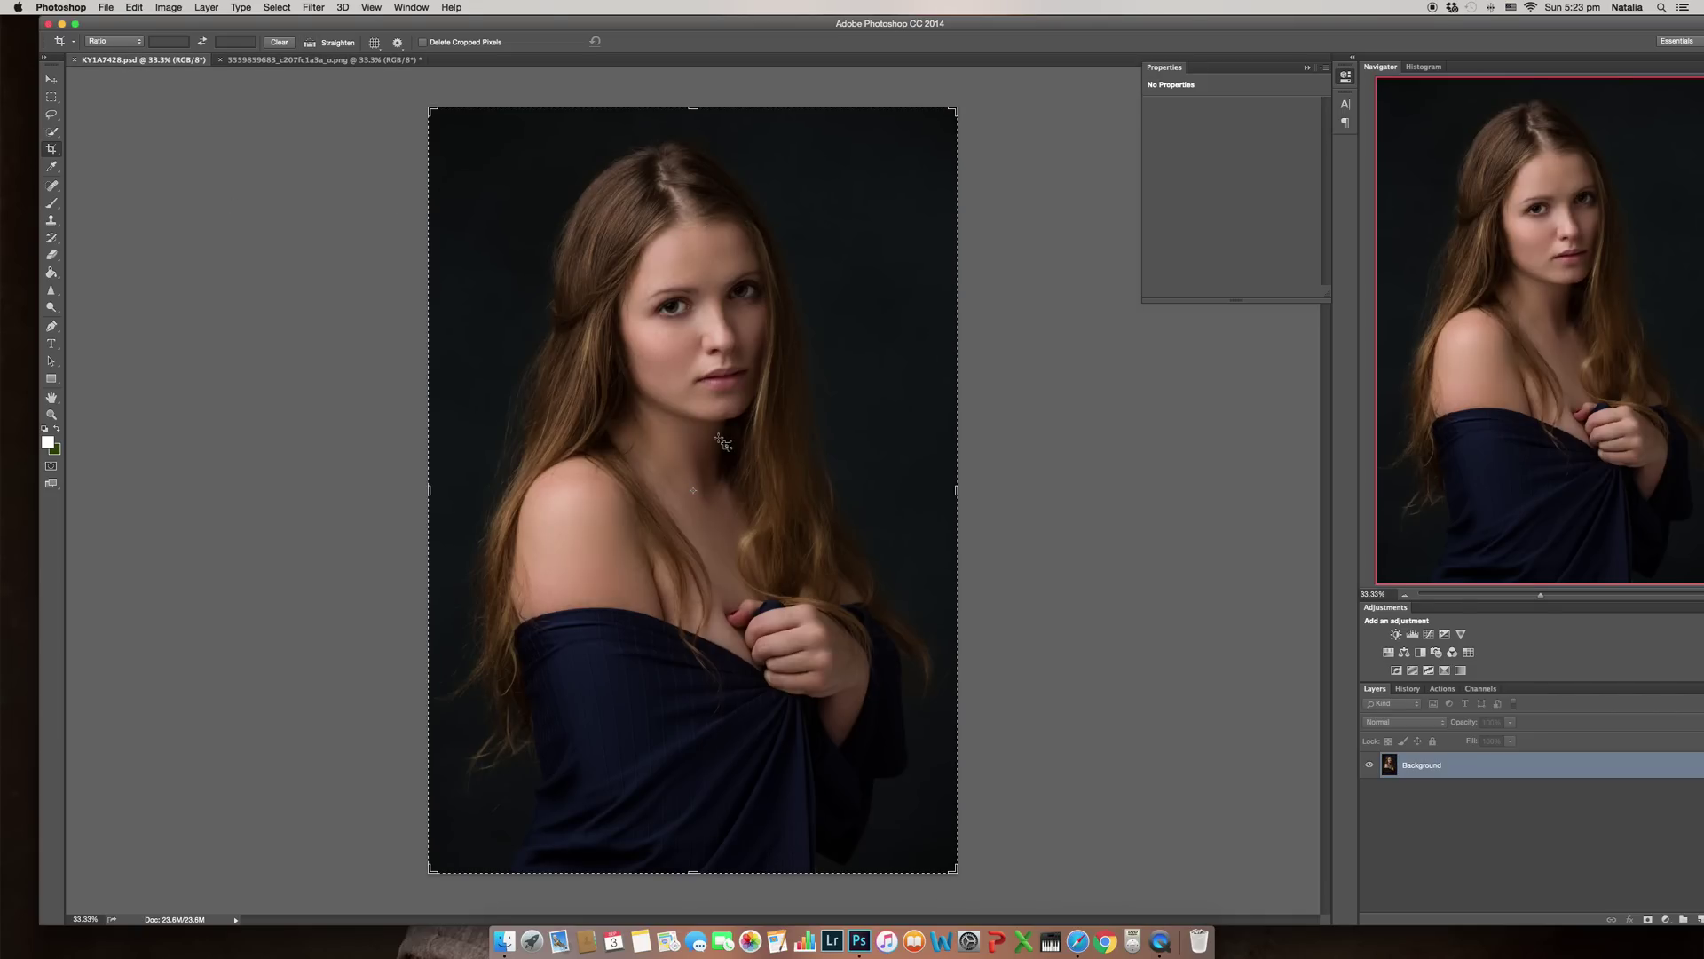
key("super+v")
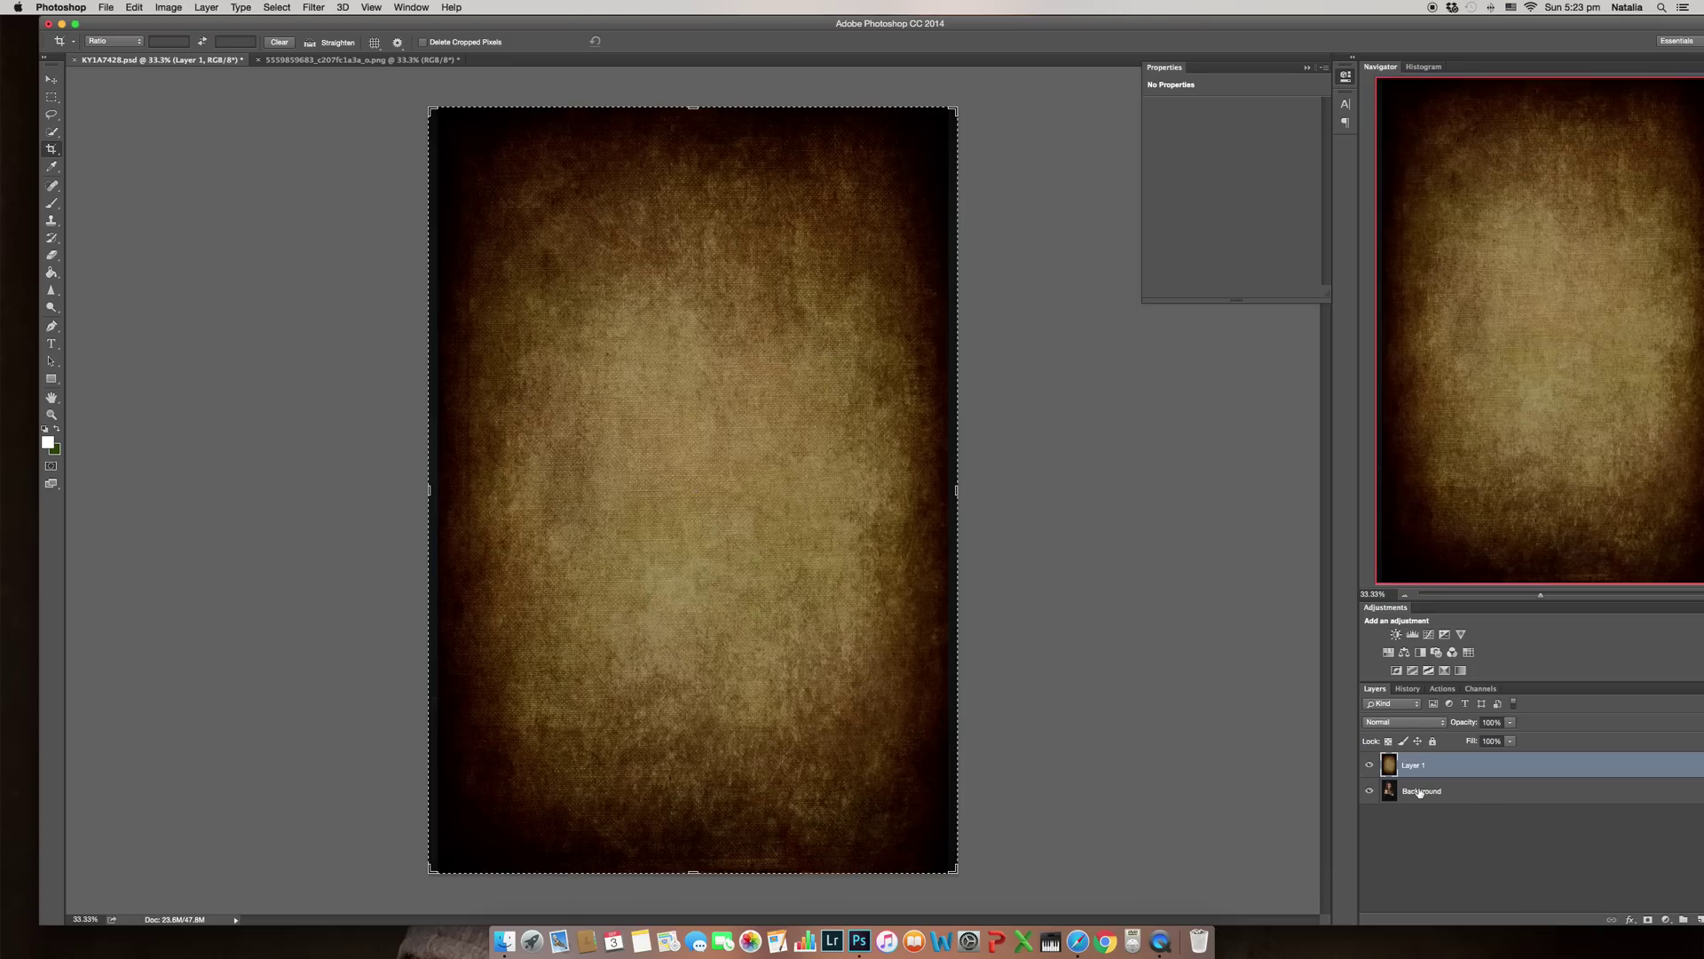
Lower the opacity of the pasted texture layer to 22%
left_click(1474, 800)
left_click(1463, 765)
left_click(1450, 801)
left_click(1371, 767)
left_click(1508, 723)
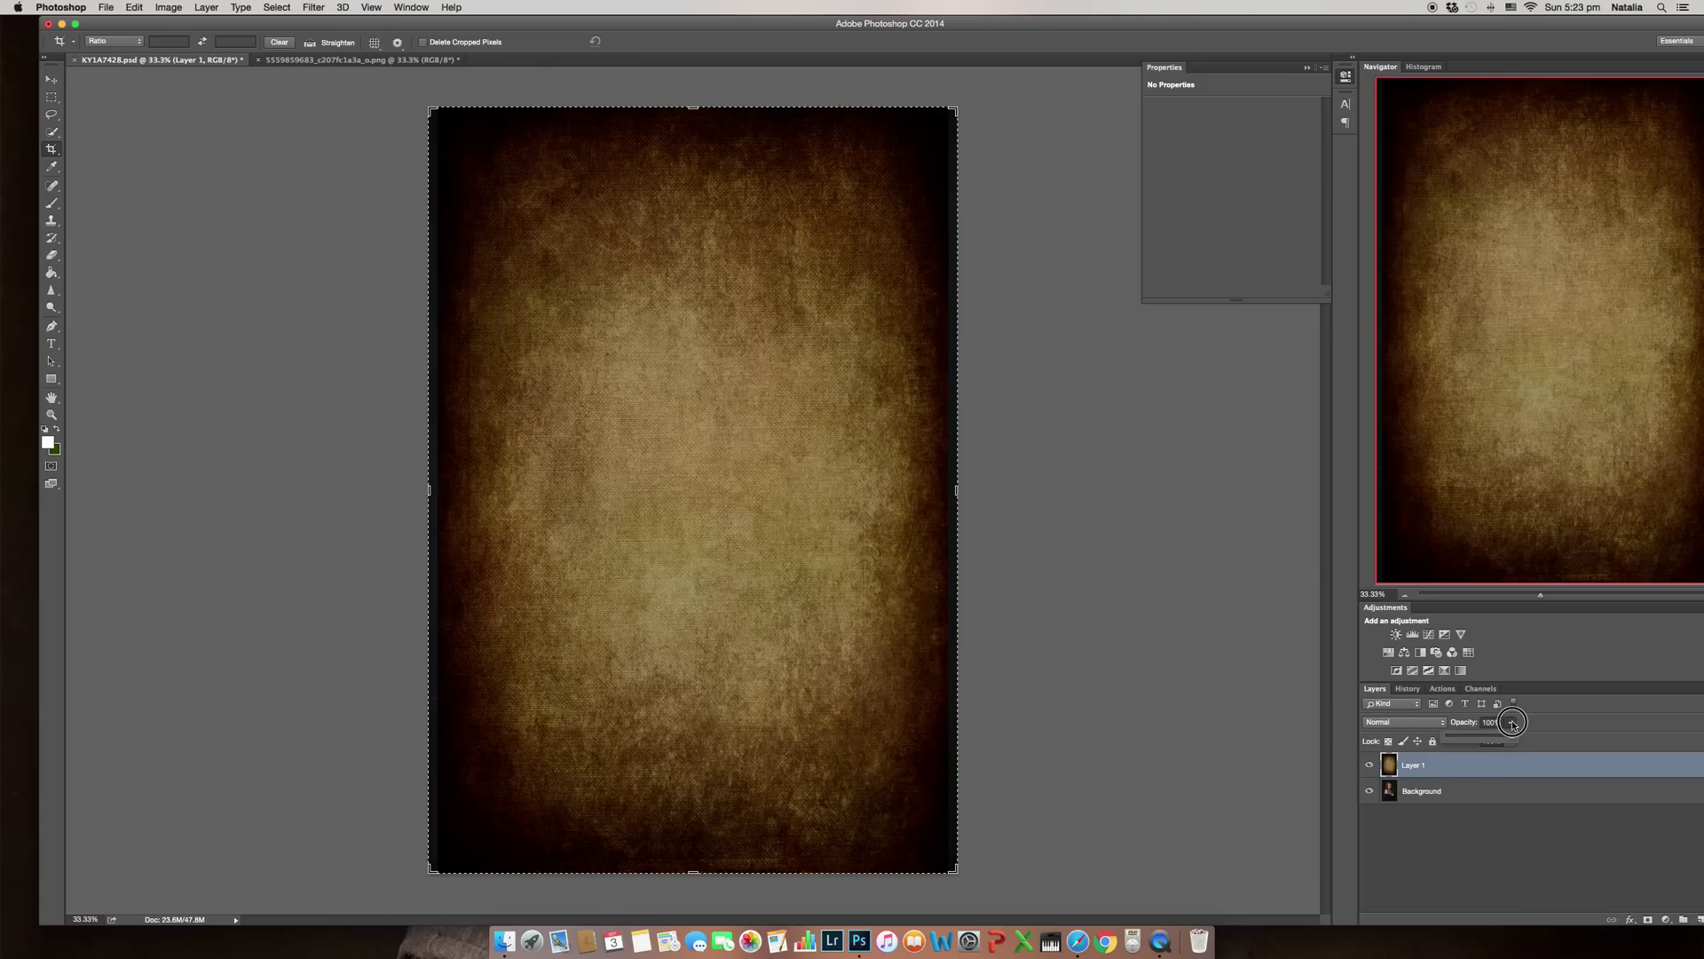
left_click(1463, 736)
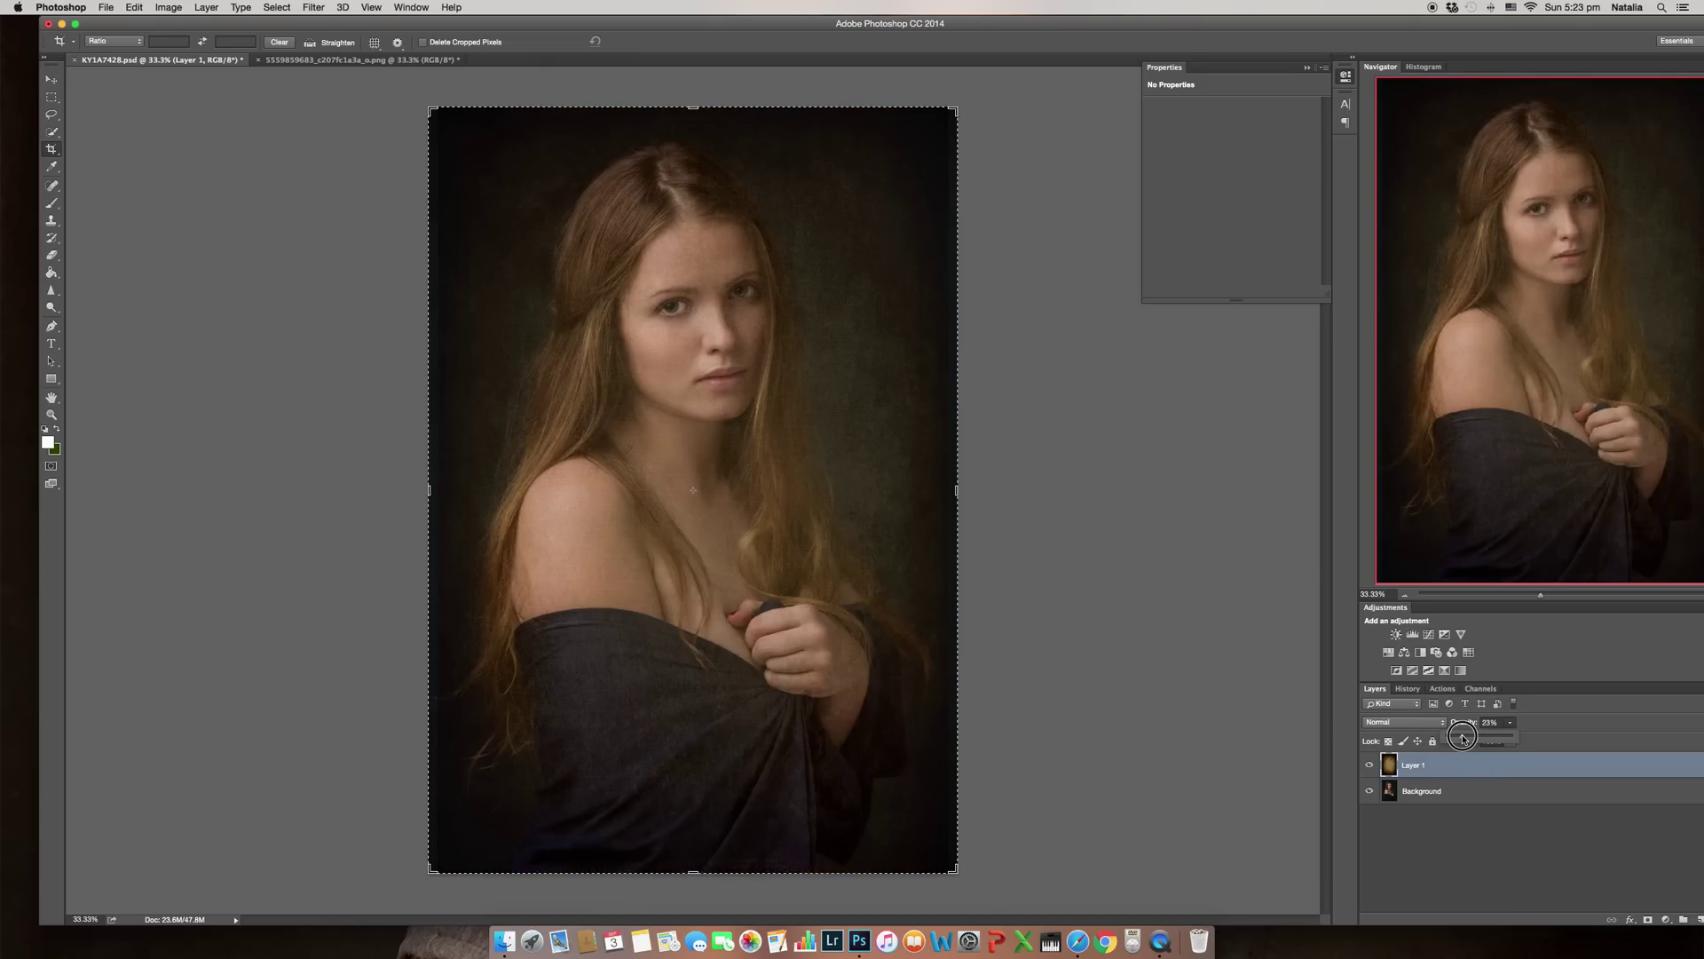
left_click_drag(1463, 736, 1461, 737)
Free-transform the texture layer to about 107.6% width and 101.7% height, extending it past every canvas edge, and apply the transformation
key("super+t")
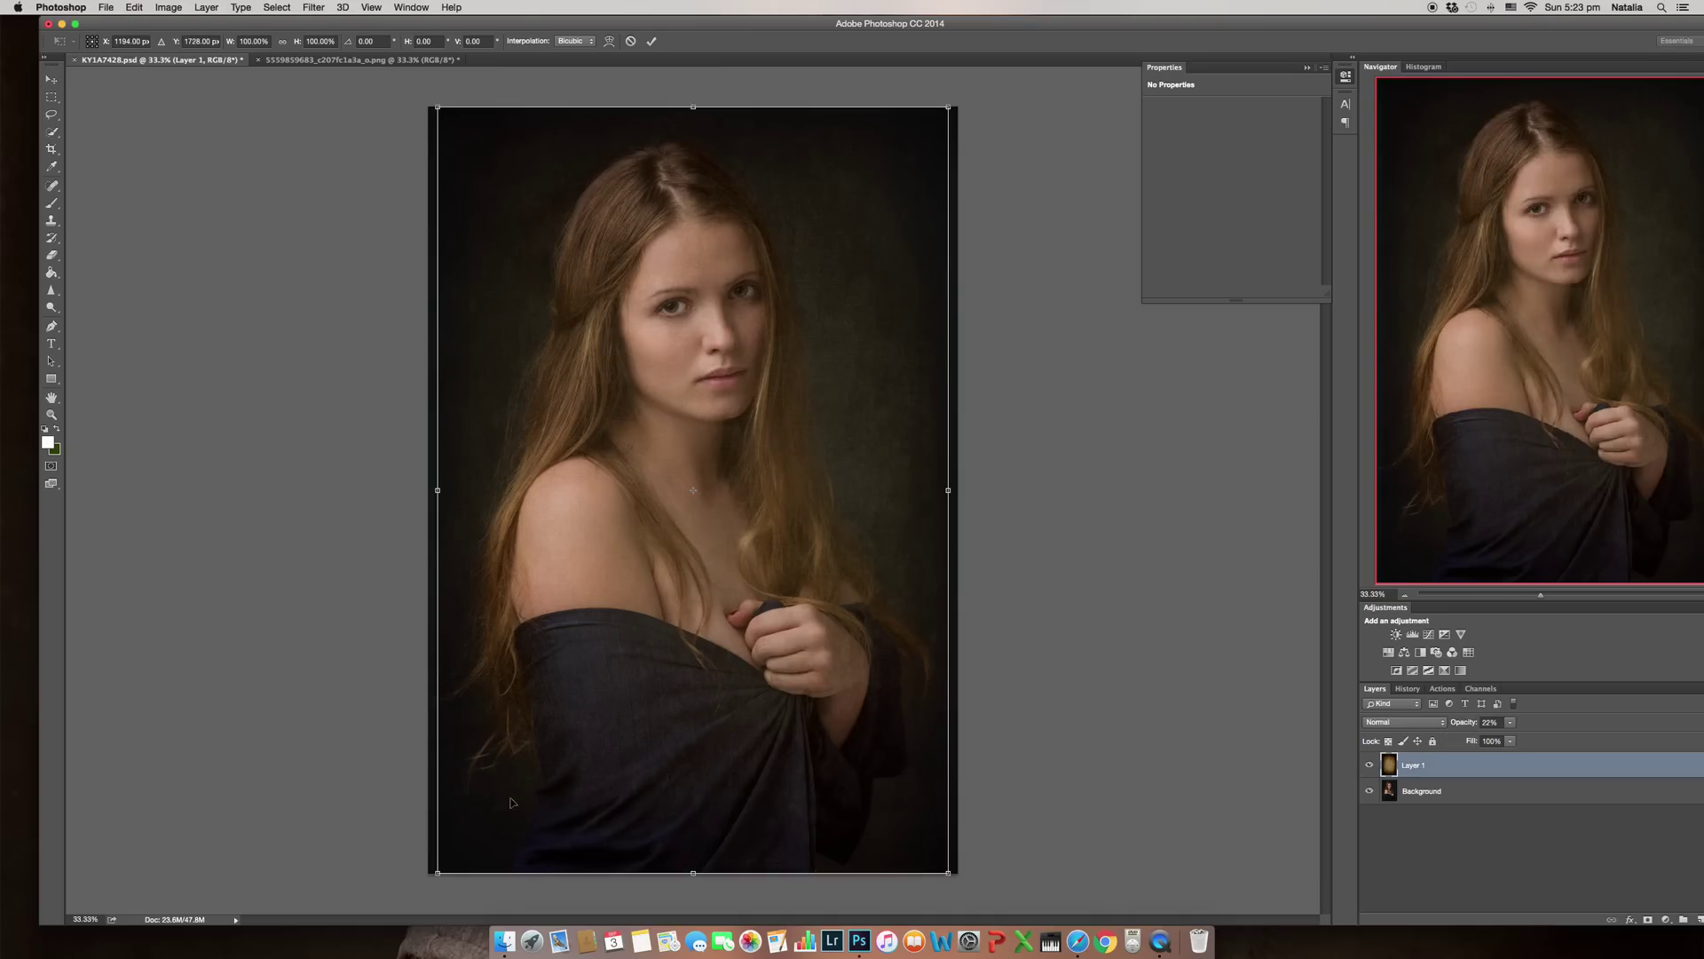
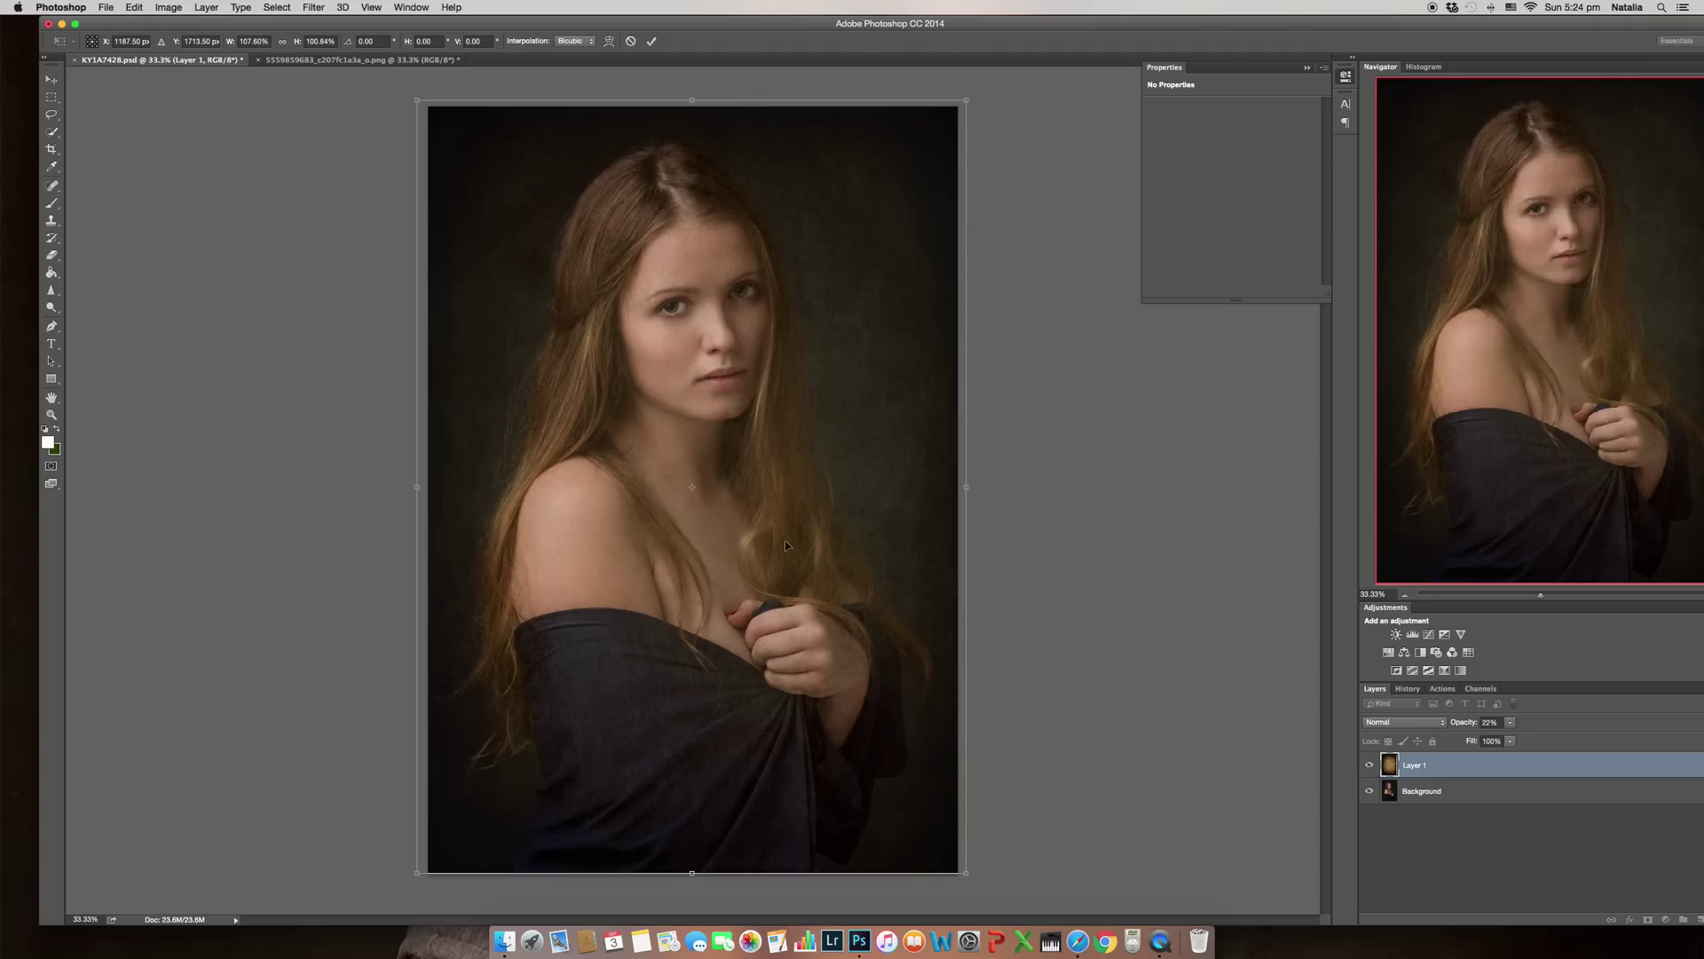
left_click_drag(758, 874, 758, 881)
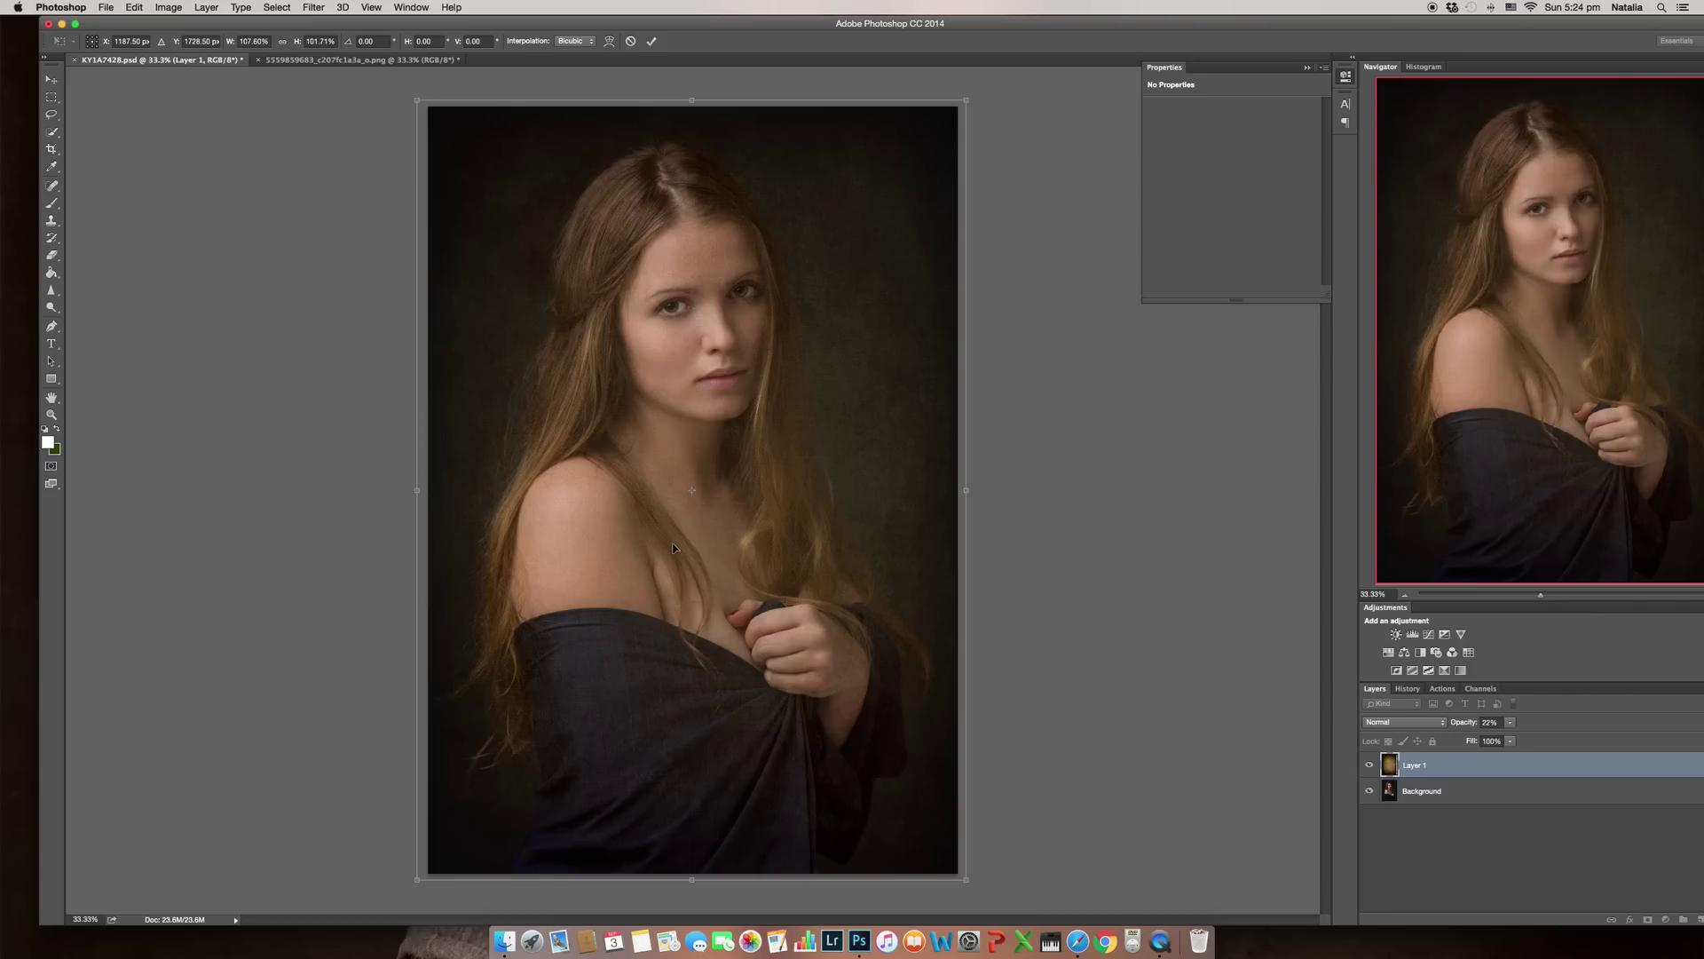
key("c")
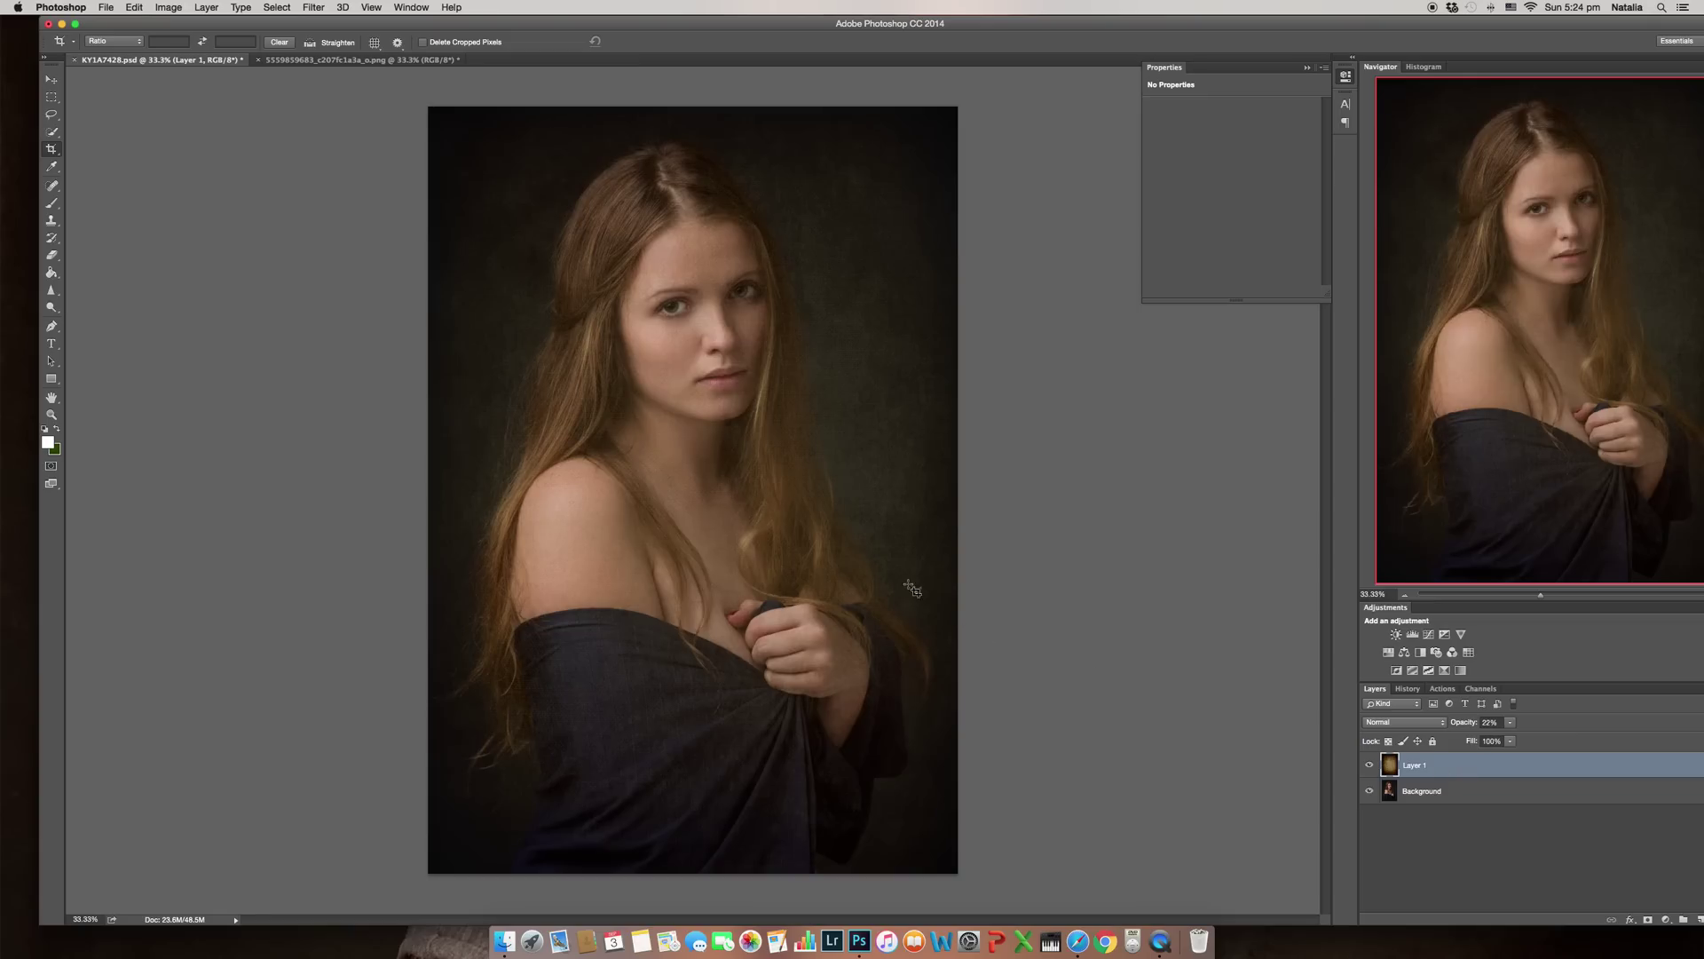
Add a layer mask to the texture layer and paint it black over the woman's chest with a 1780 px brush at 28% flow
left_click(52, 204)
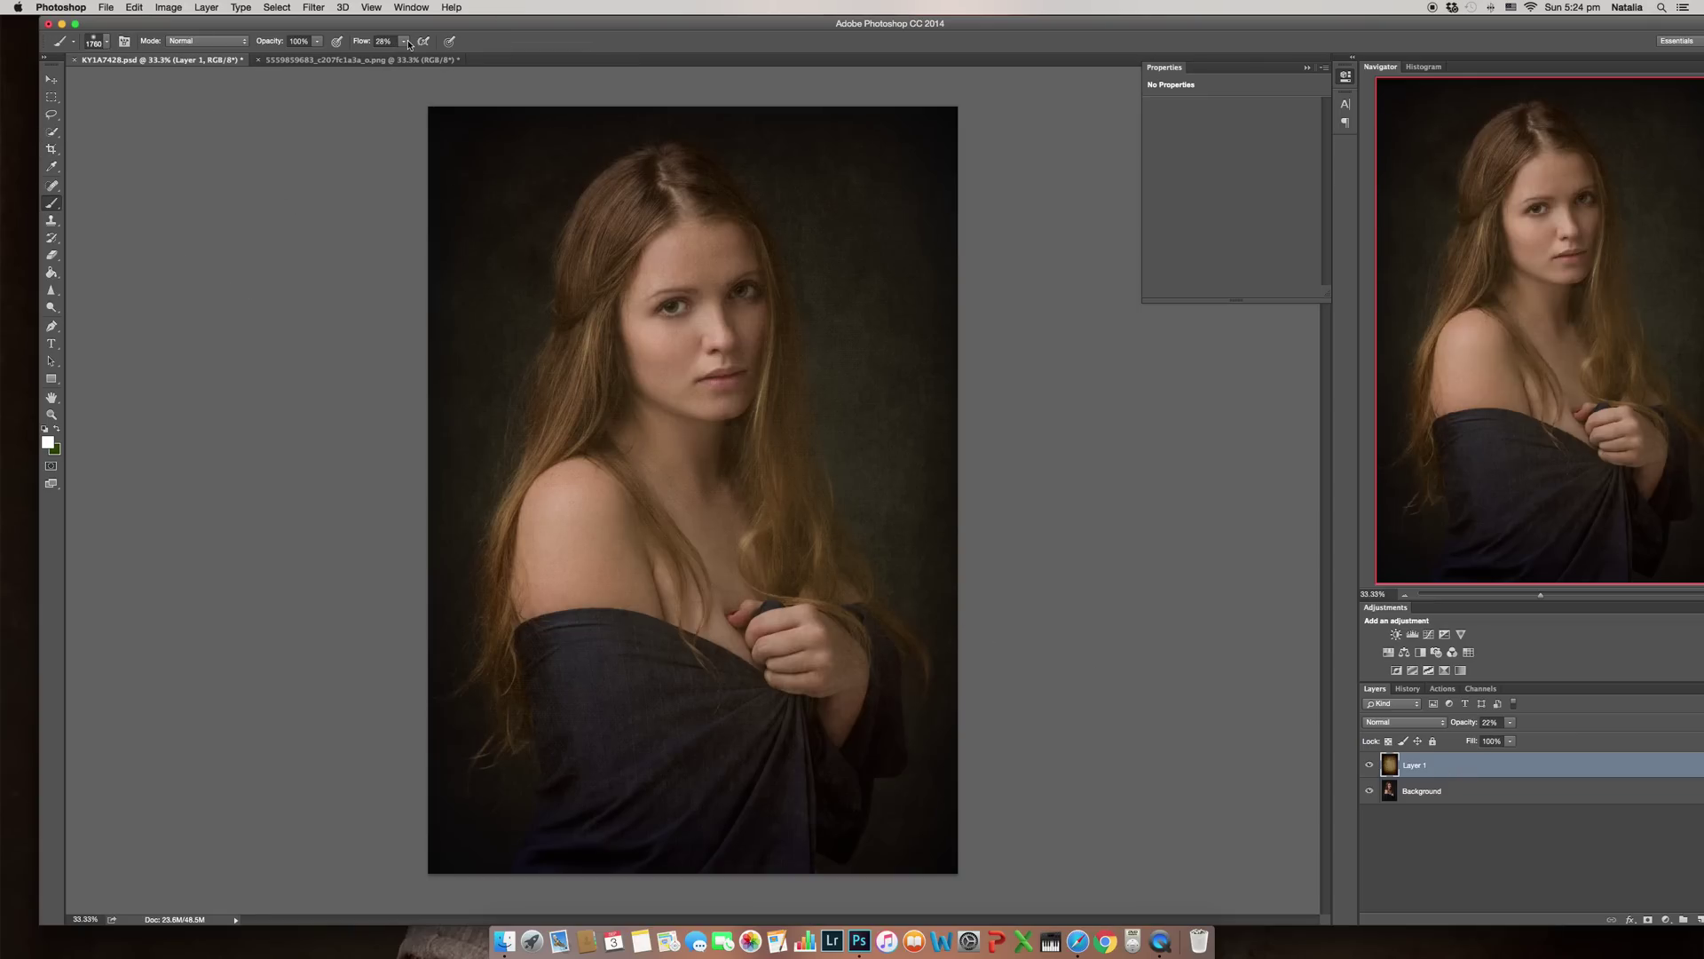
left_click(1646, 920)
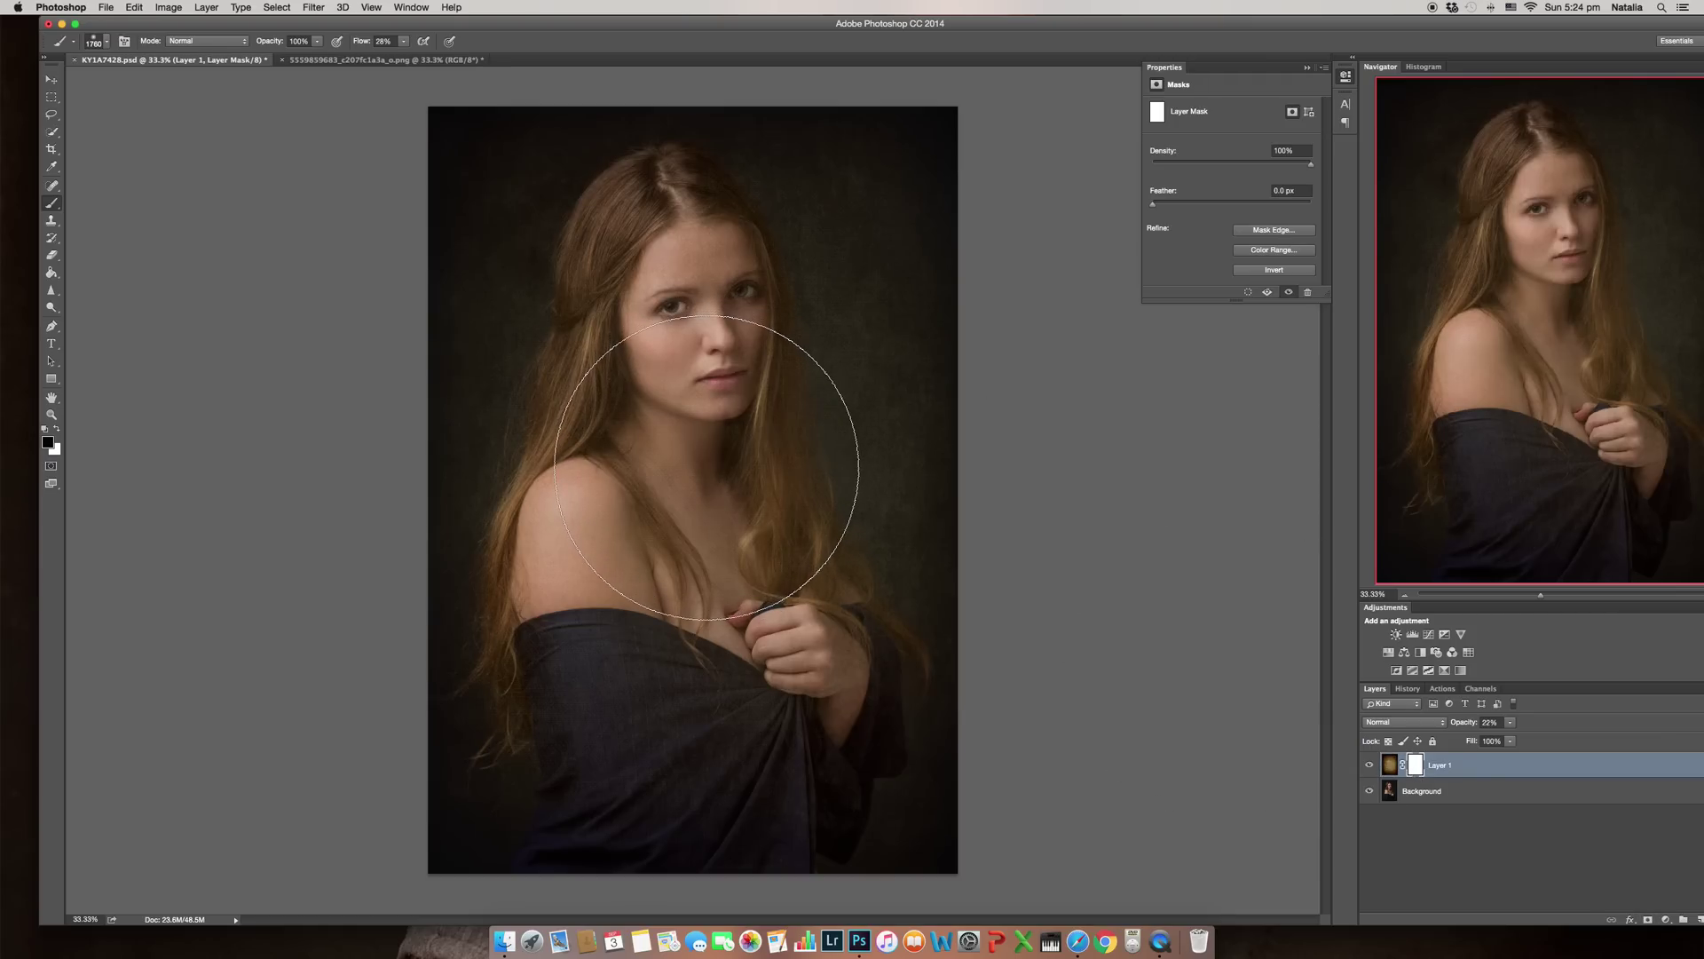
mouse_move(704, 471)
left_mouse_down()
mouse_move(707, 536)
mouse_move(661, 613)
left_mouse_up()
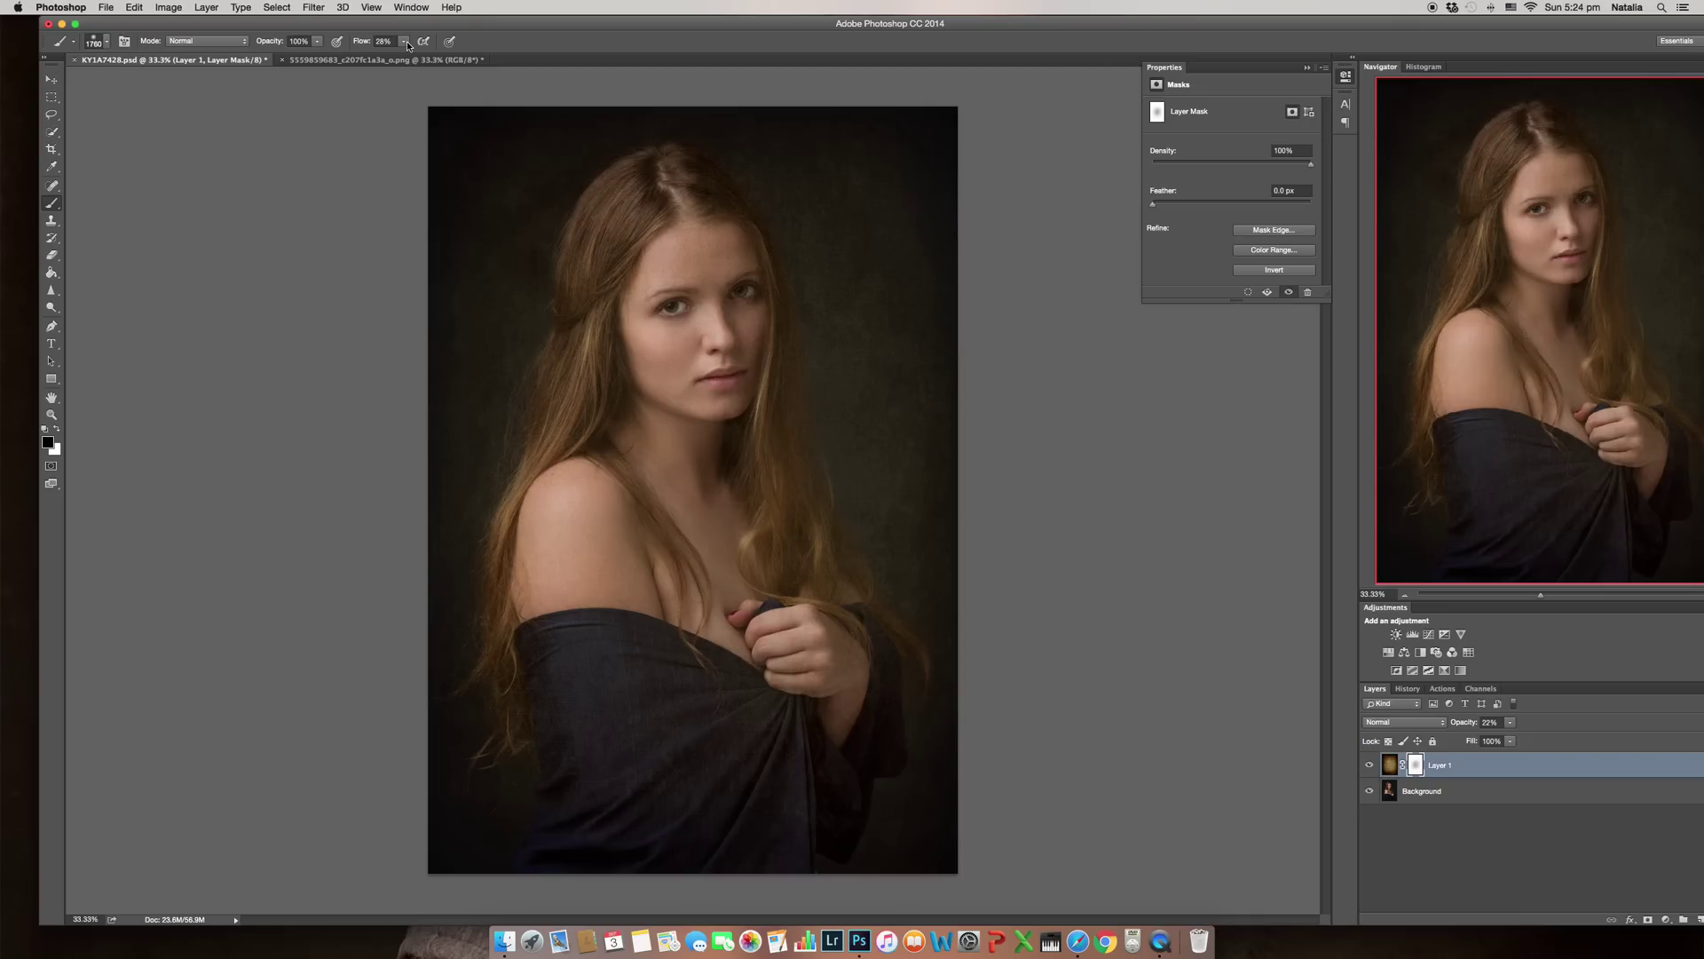
Lower the brush flow to 19% and reduce the brush to a size suited to painting the face
left_click(404, 42)
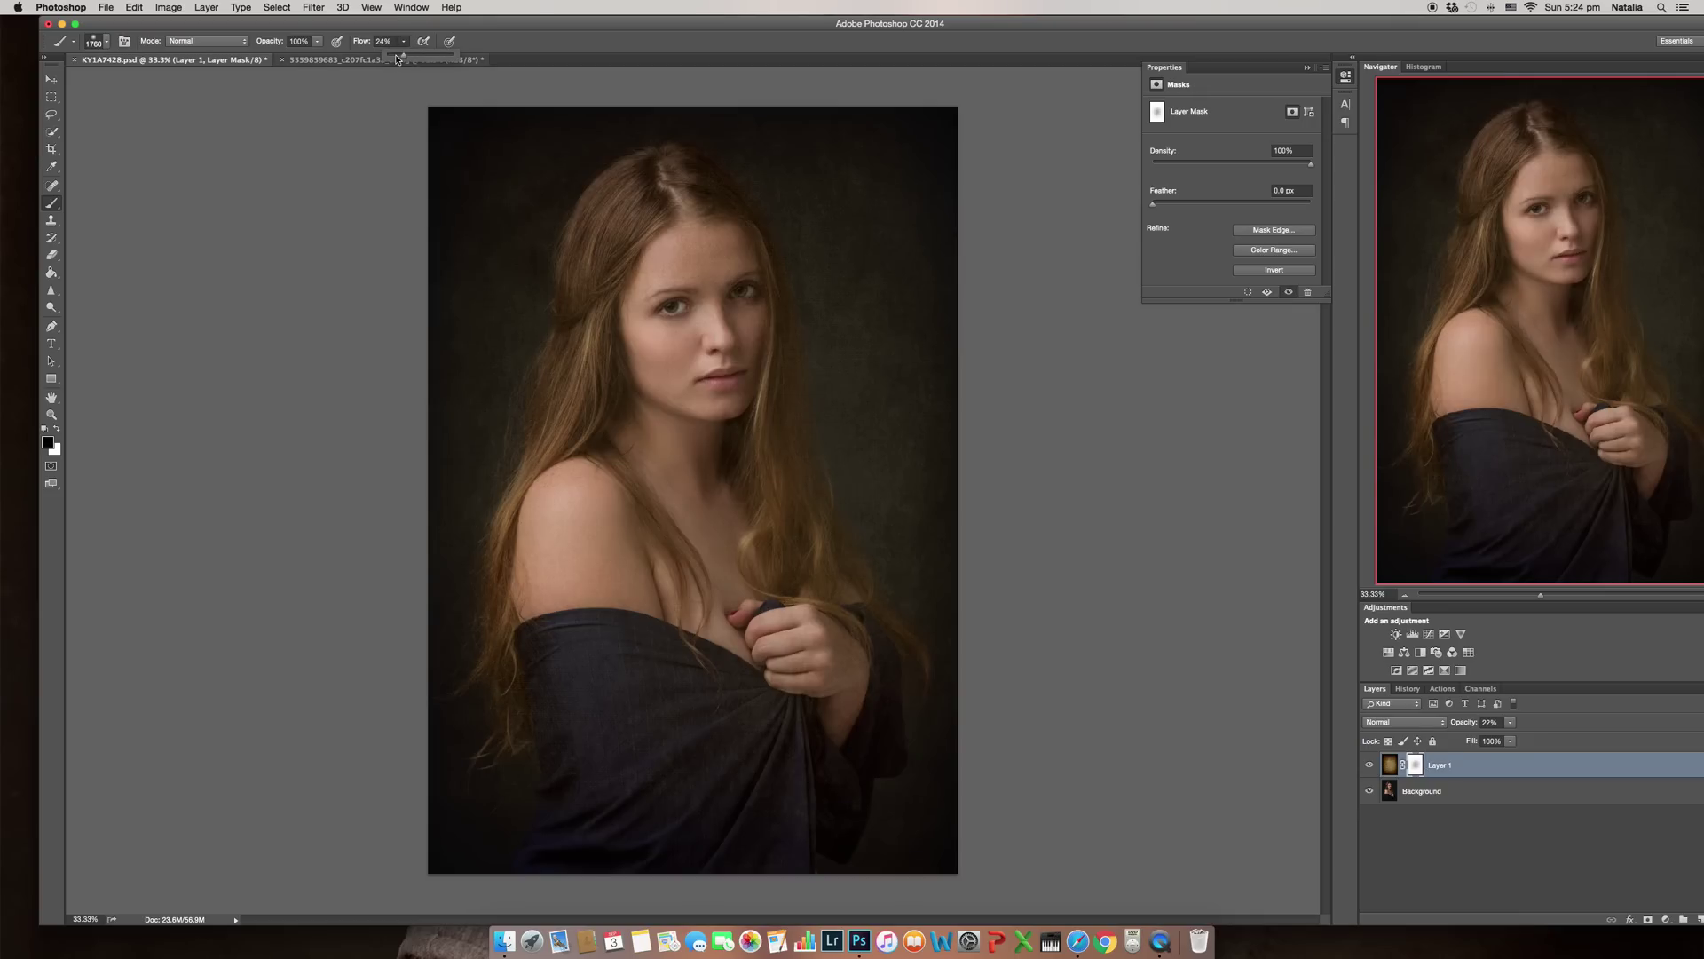
left_click_drag(401, 57, 398, 56)
right_click(704, 393)
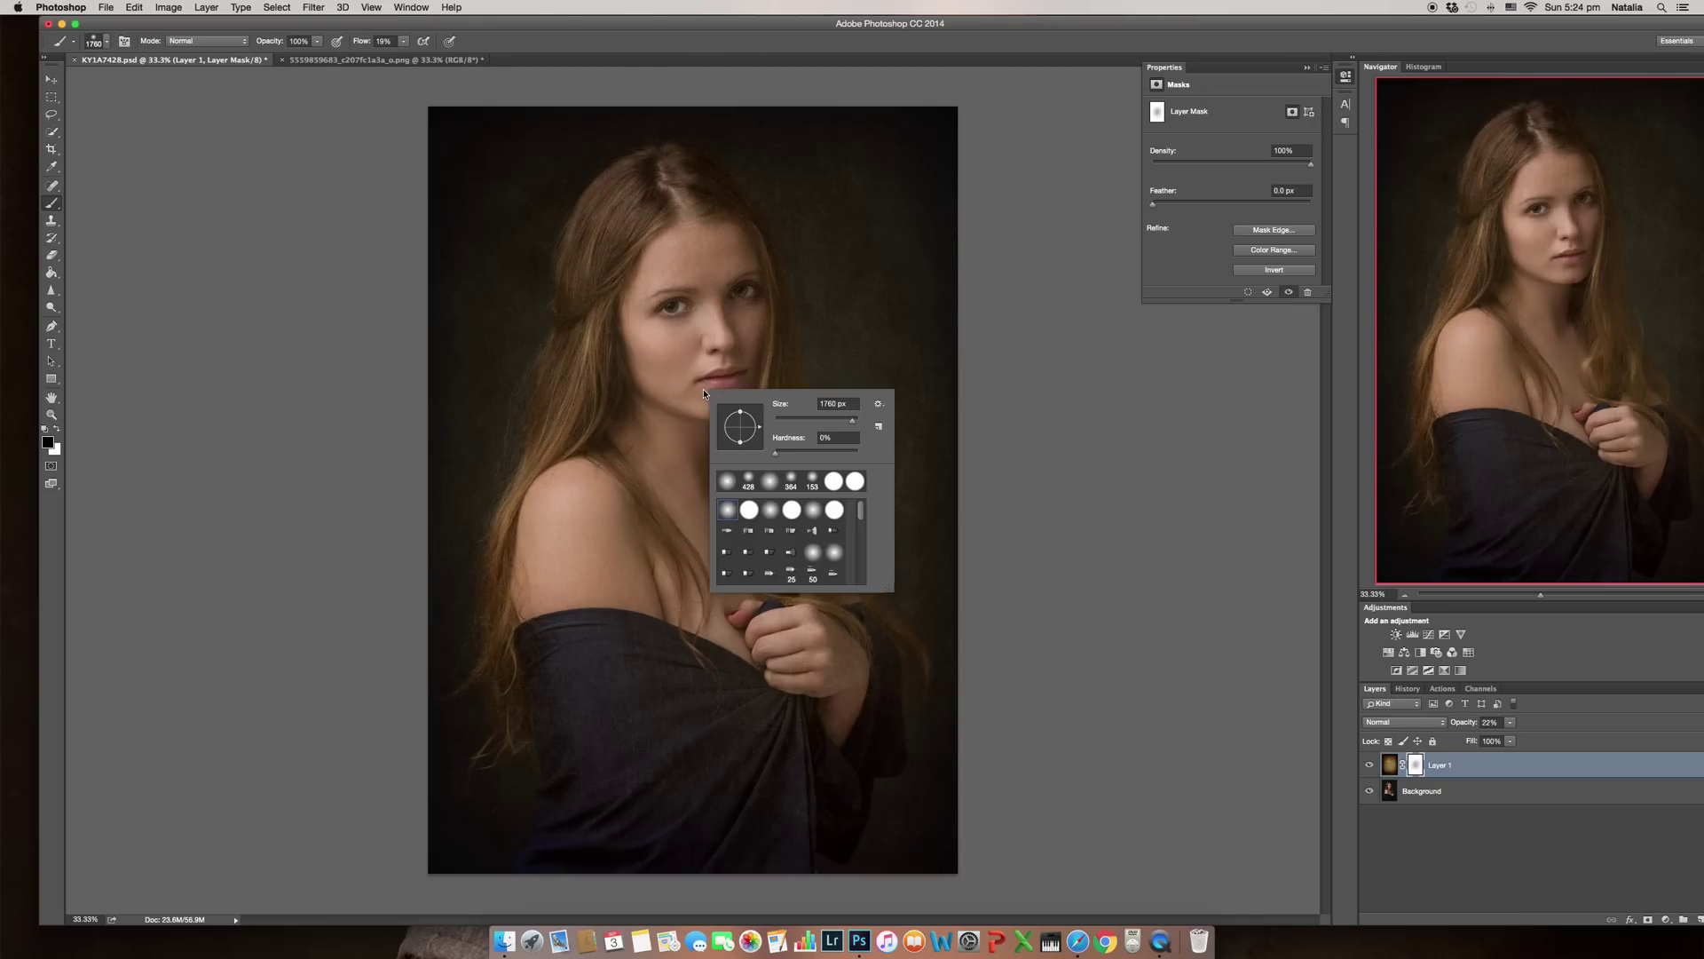
left_click_drag(852, 425, 846, 421)
Paint black on the texture layer's mask to remove the texture from the woman's face, hand and dress
left_click(688, 235)
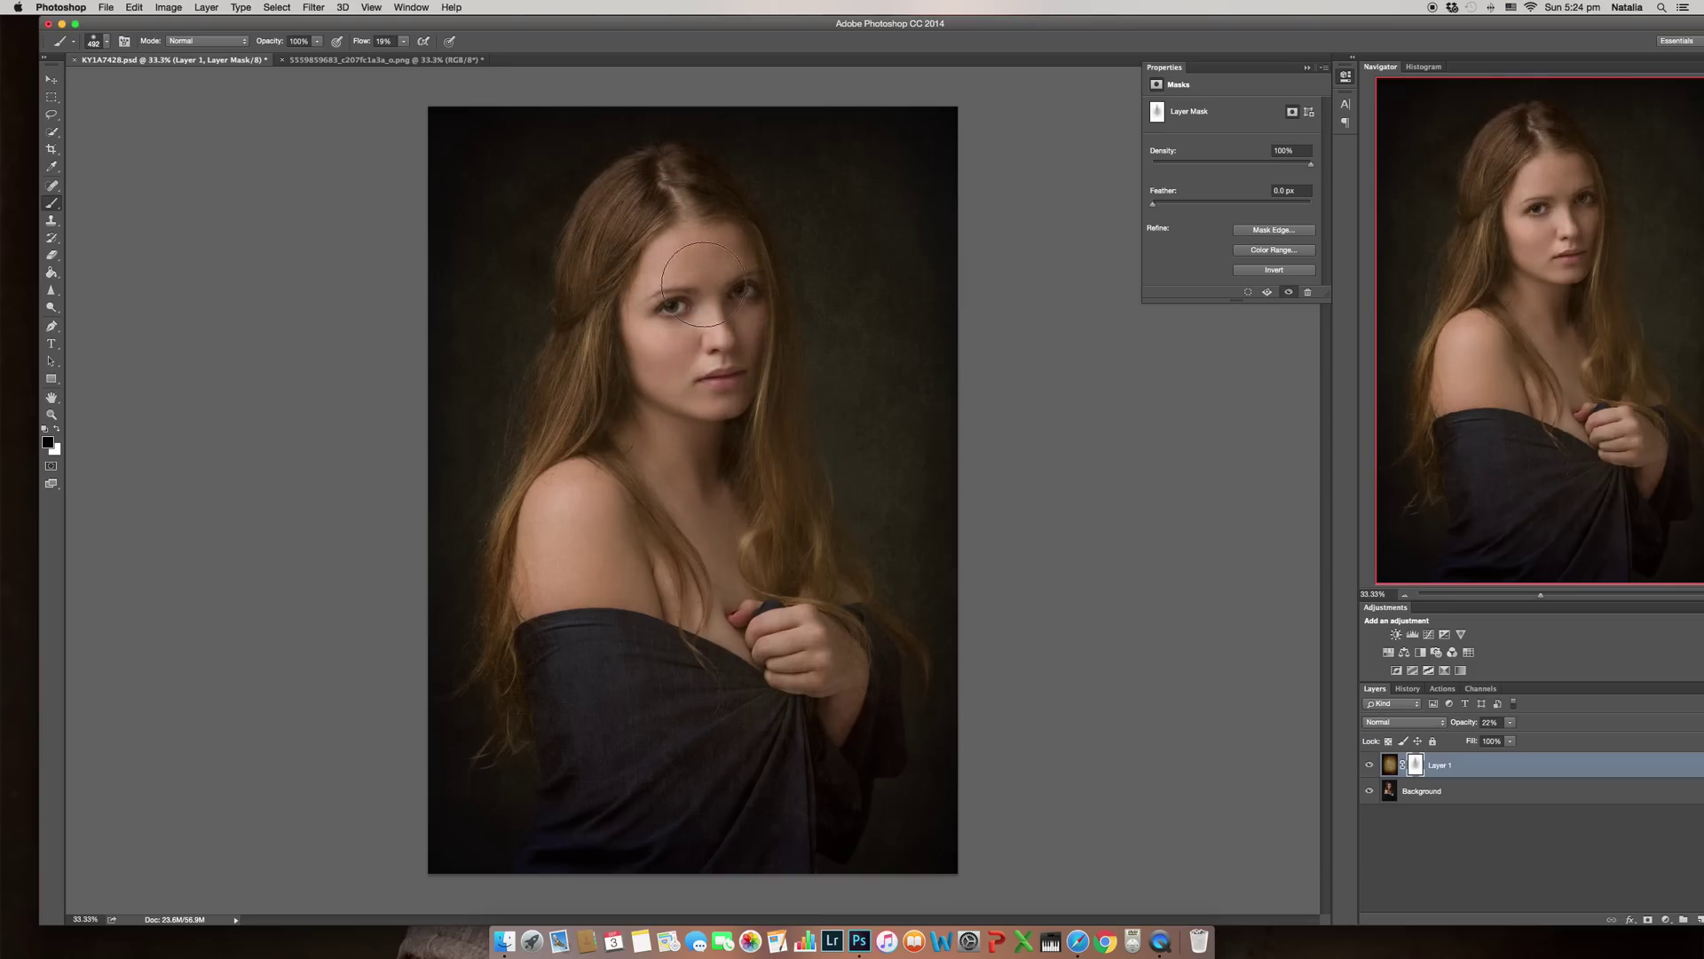
mouse_move(724, 270)
left_mouse_down()
mouse_move(722, 342)
mouse_move(712, 311)
mouse_move(730, 362)
mouse_move(649, 277)
left_mouse_up()
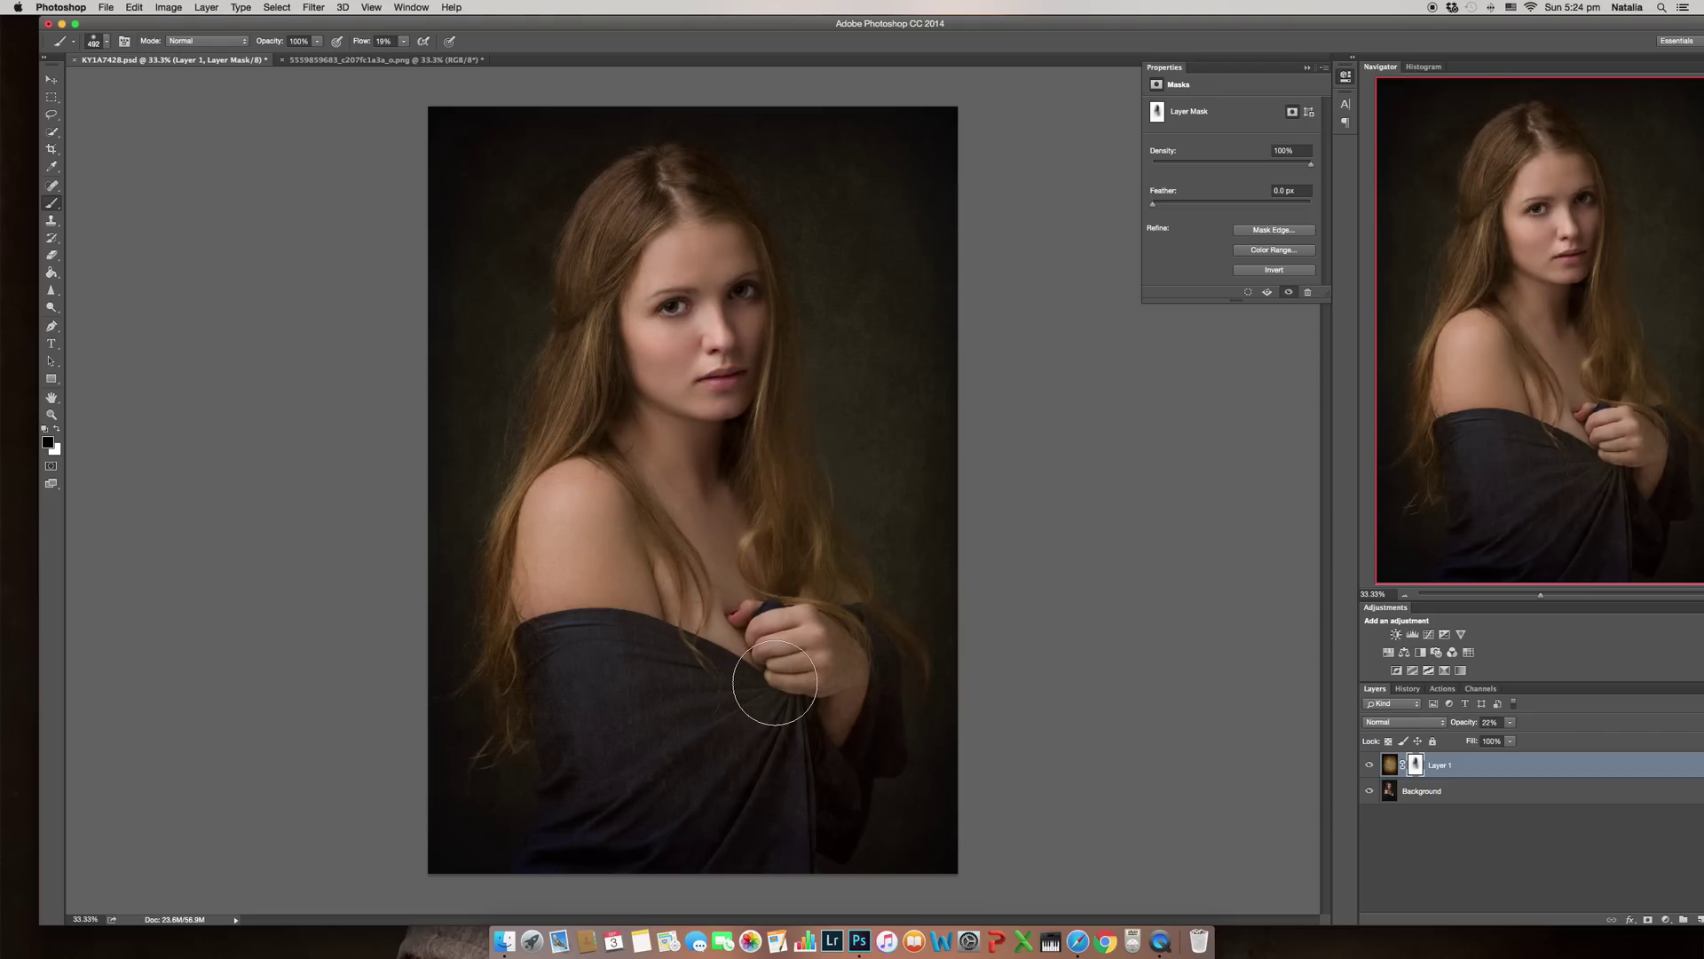
left_click(829, 685)
left_click(684, 670)
left_click(574, 723)
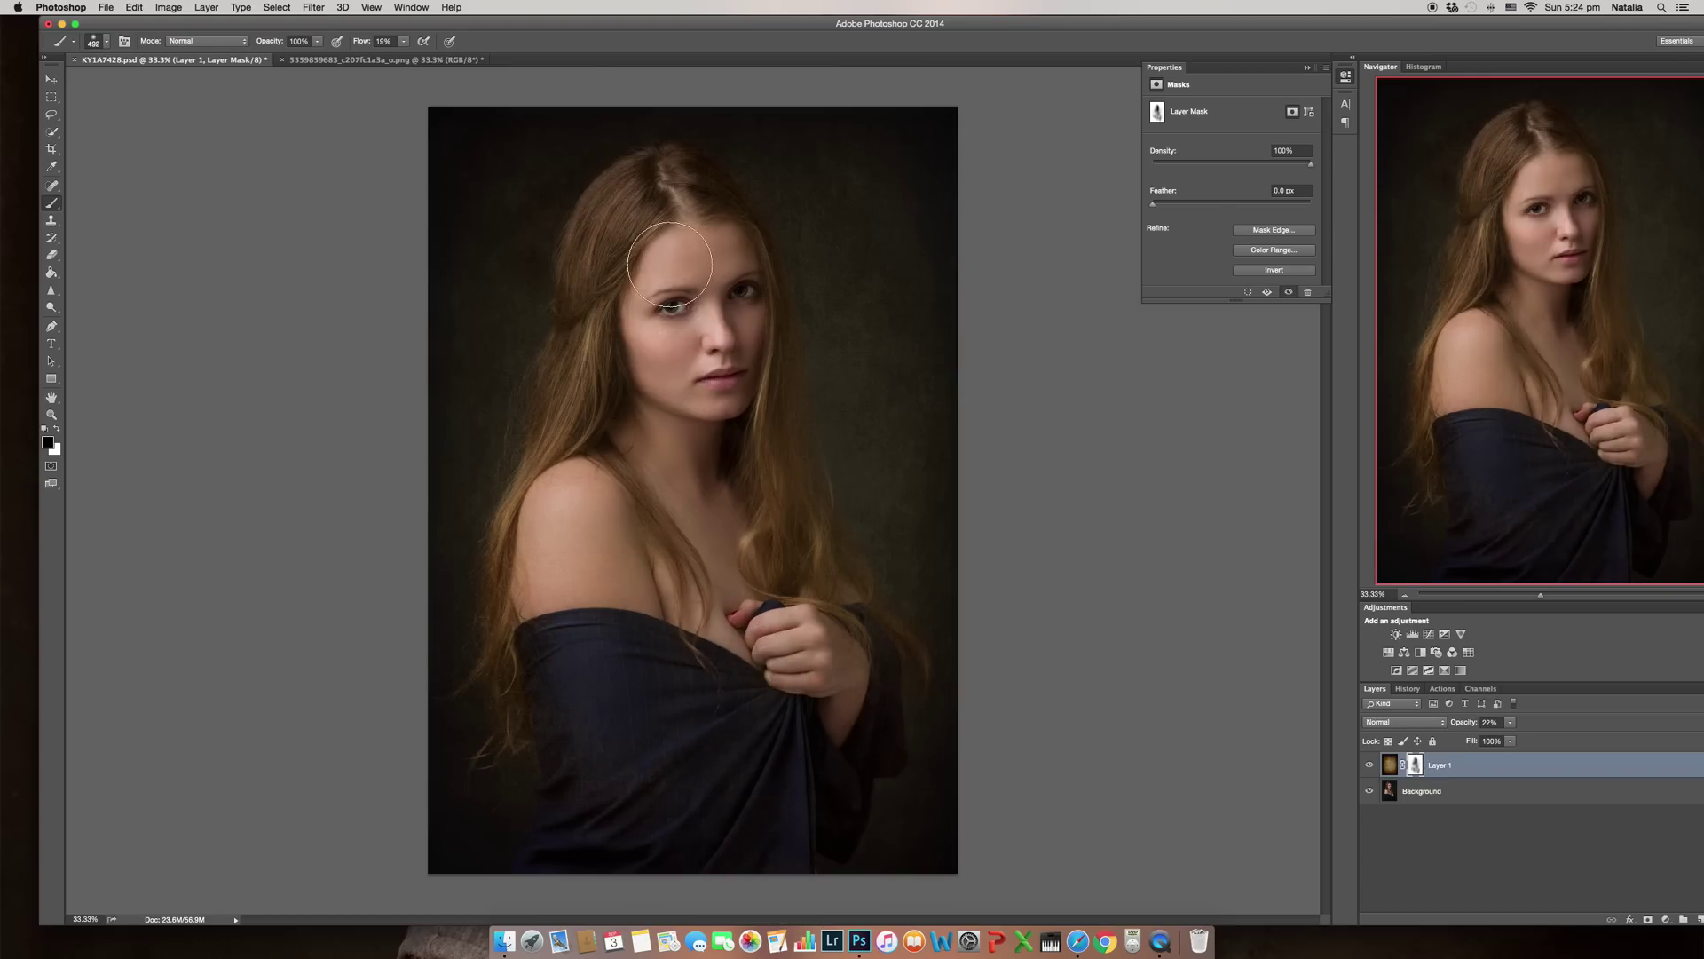
left_click(721, 271)
mouse_move(722, 270)
left_mouse_down()
mouse_move(724, 361)
mouse_move(705, 344)
mouse_move(696, 381)
left_mouse_up()
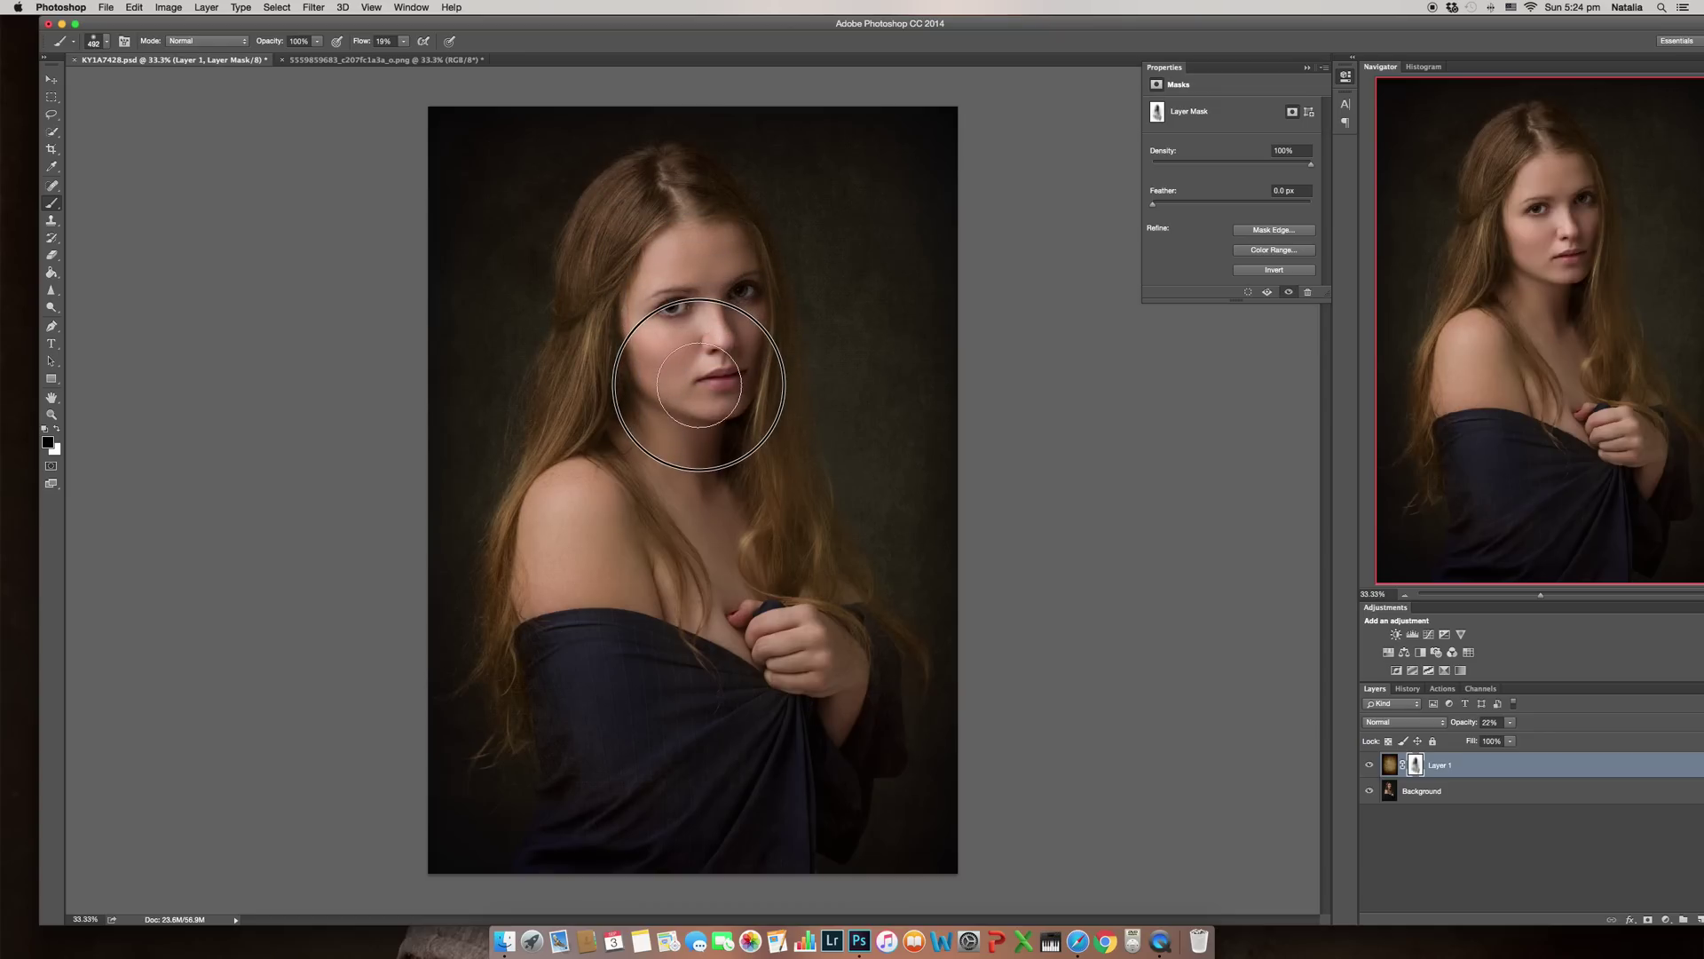
At 50% magnification, continue masking the texture off the woman's arm, the dress fabric and the hand and wrist
key("super+equal")
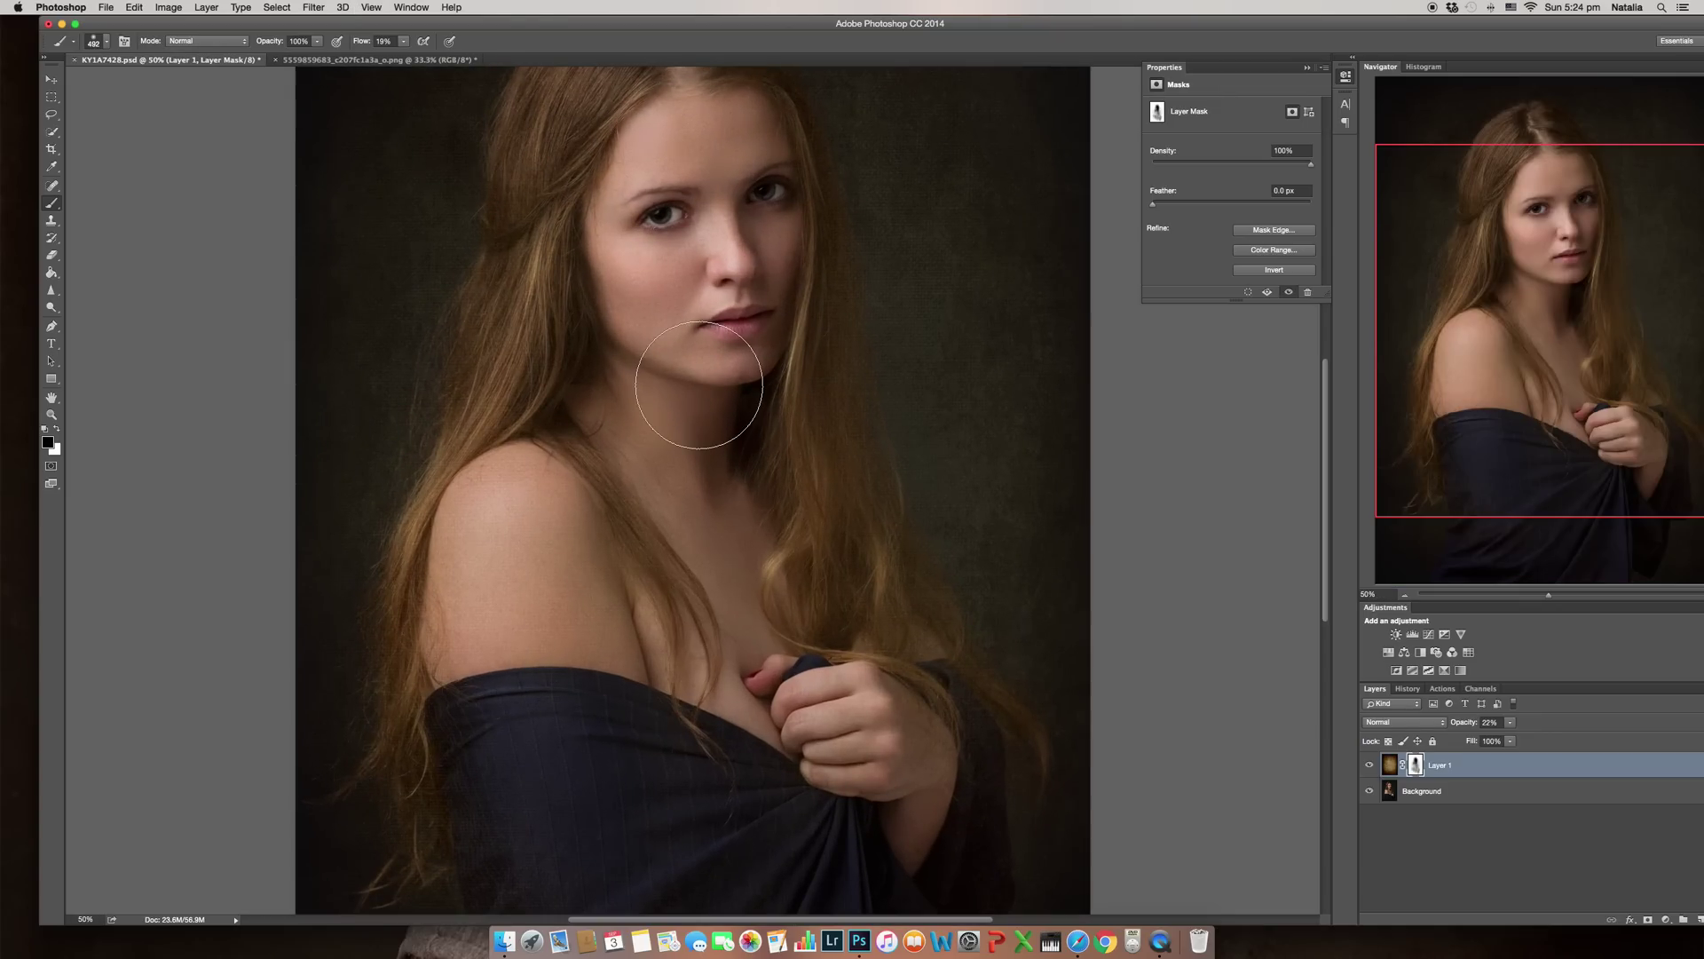
scroll(699, 384, "up", 3)
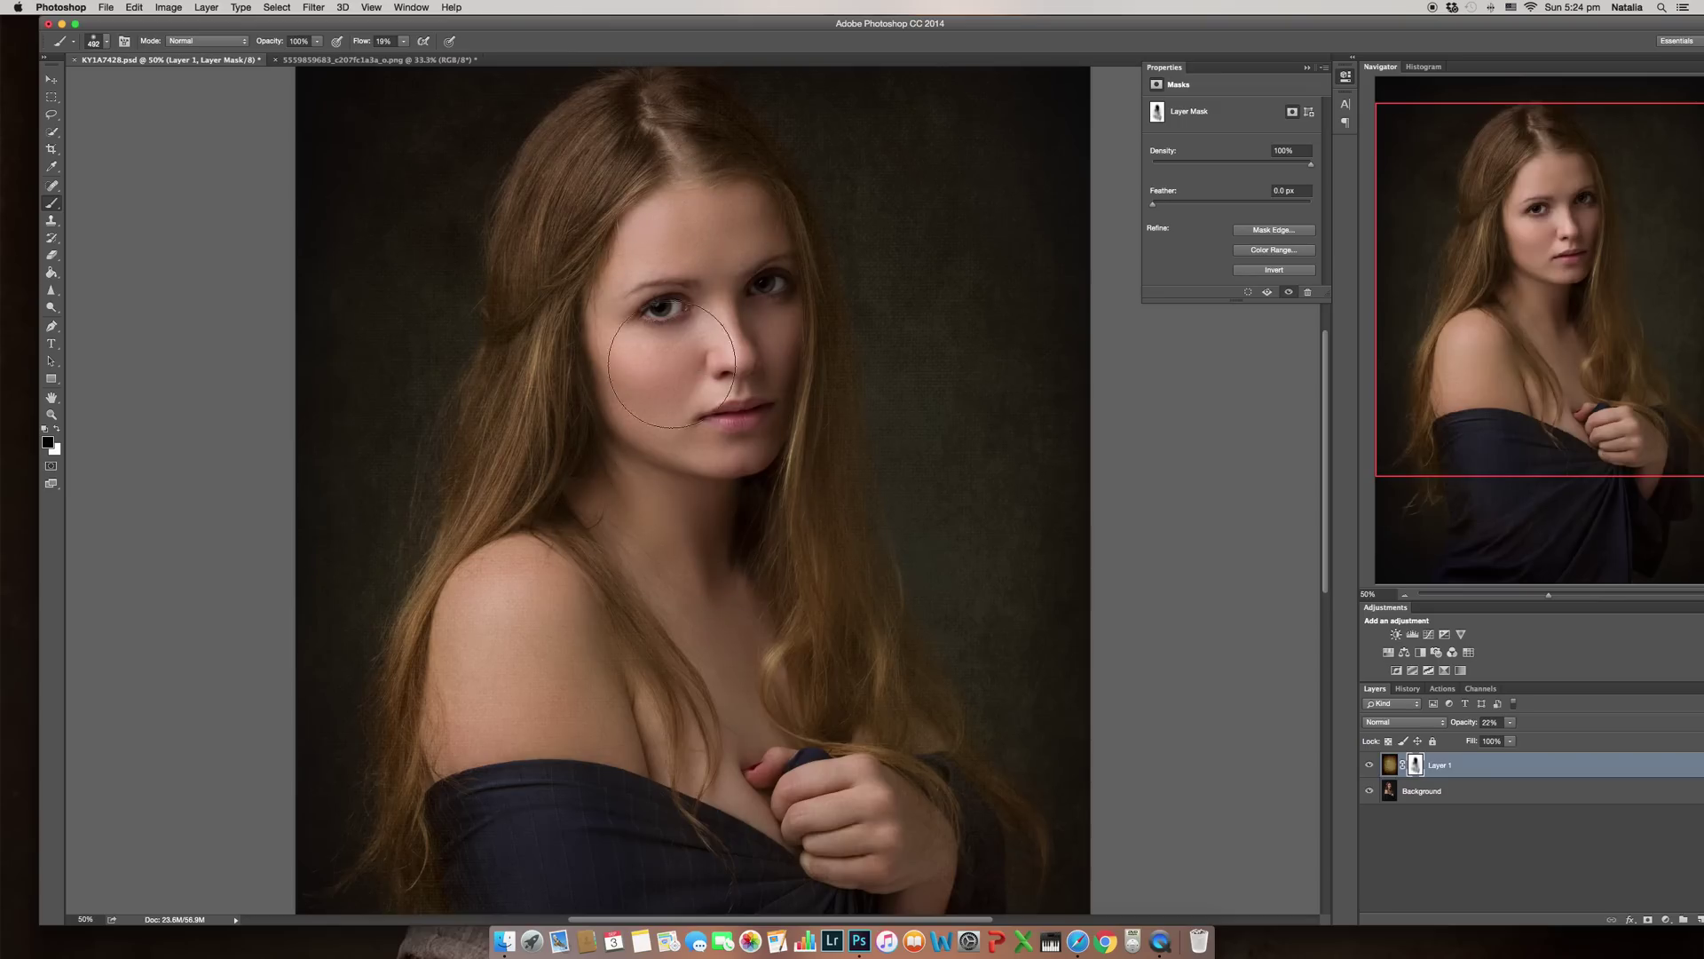
mouse_move(537, 755)
left_mouse_down()
mouse_move(512, 792)
mouse_move(495, 749)
mouse_move(600, 729)
left_mouse_up()
scroll(776, 701, "down", 10)
mouse_move(773, 709)
left_mouse_down()
mouse_move(902, 464)
mouse_move(906, 677)
mouse_move(924, 571)
left_mouse_up()
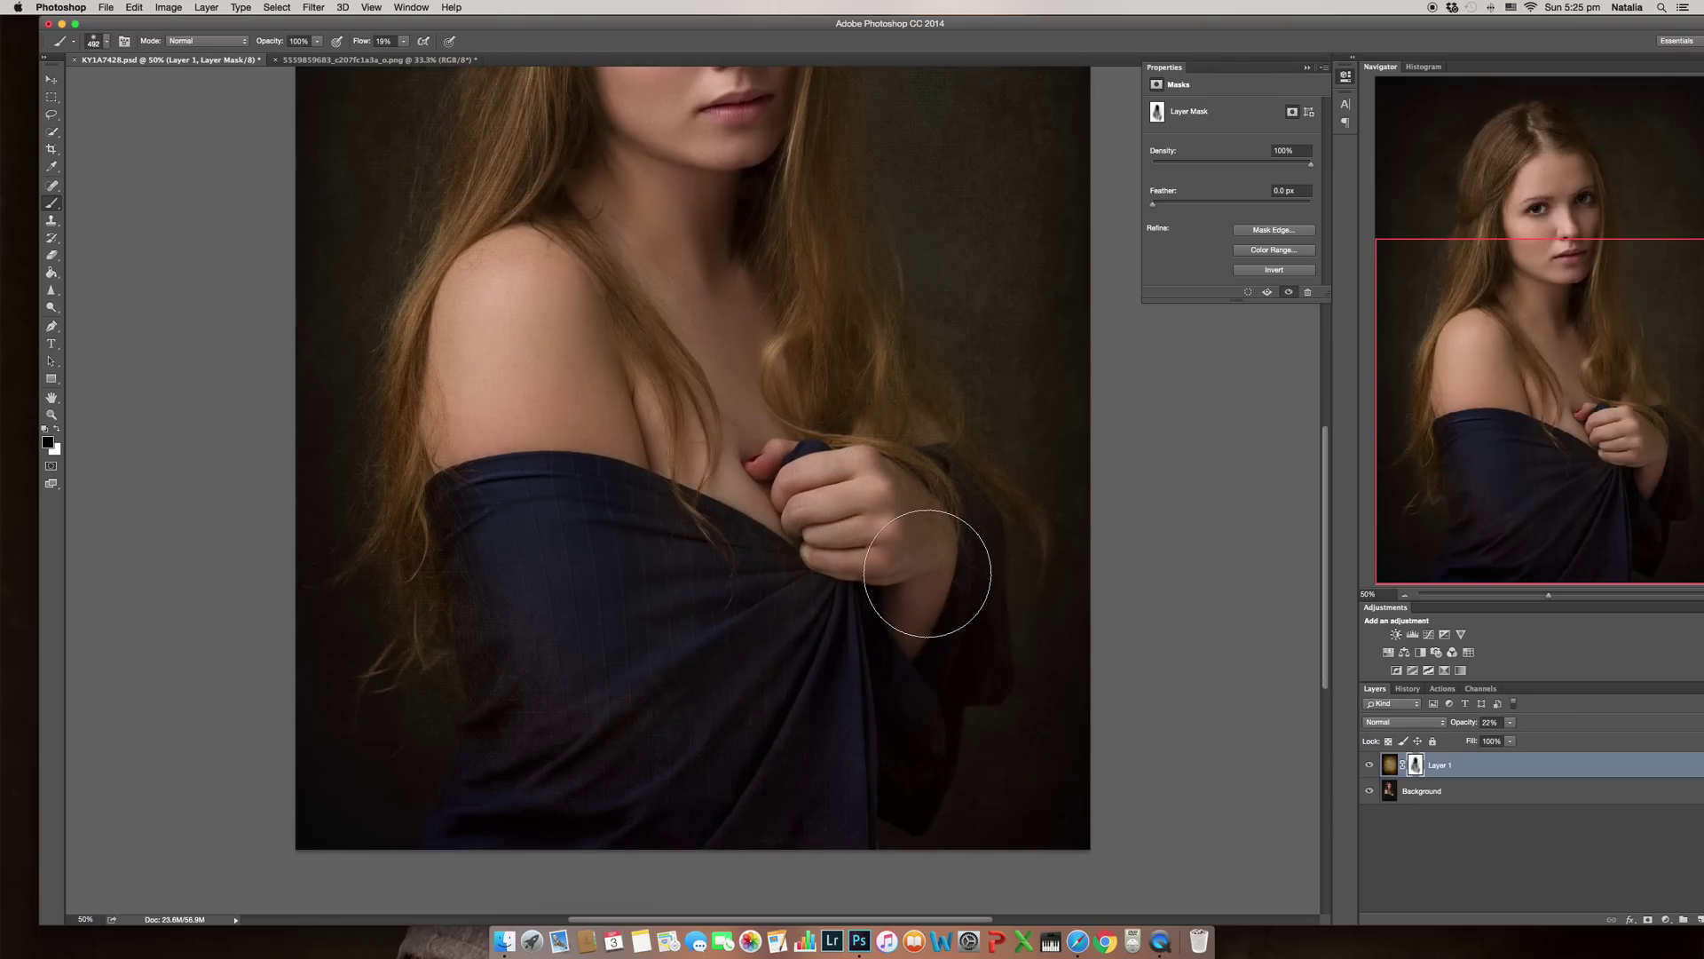
scroll(665, 495, "up", 5)
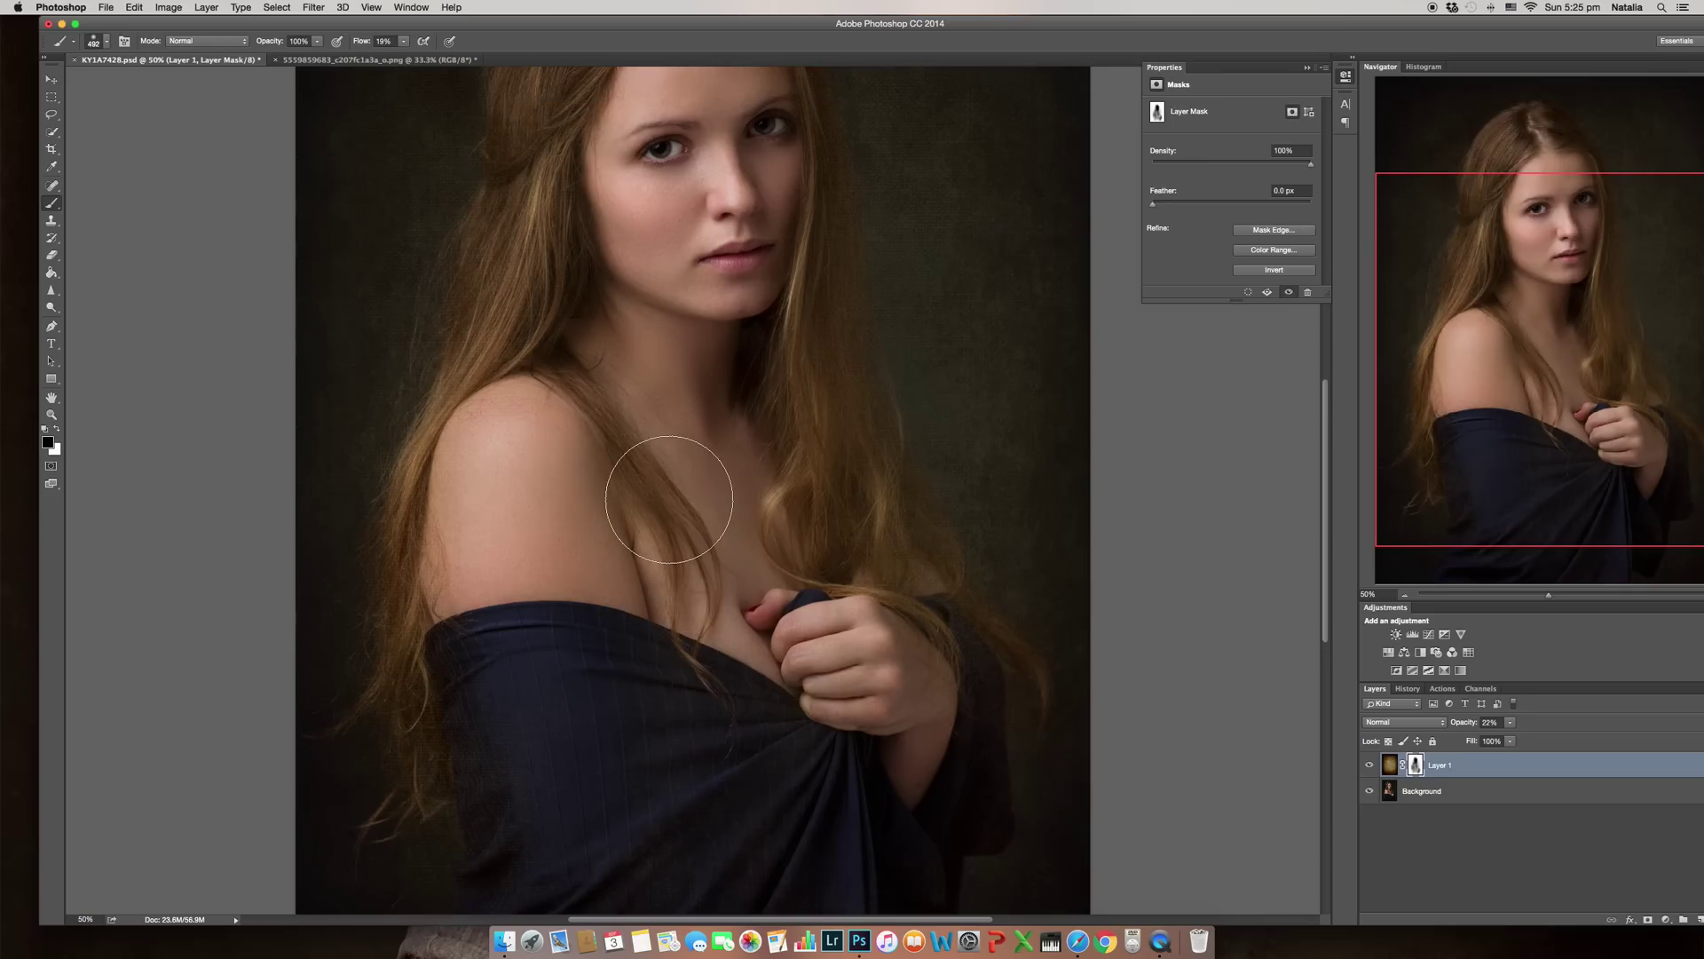
Paint white on the mask to bring texture back over the dress, and undo the last stroke
scroll(669, 499, "down", 2)
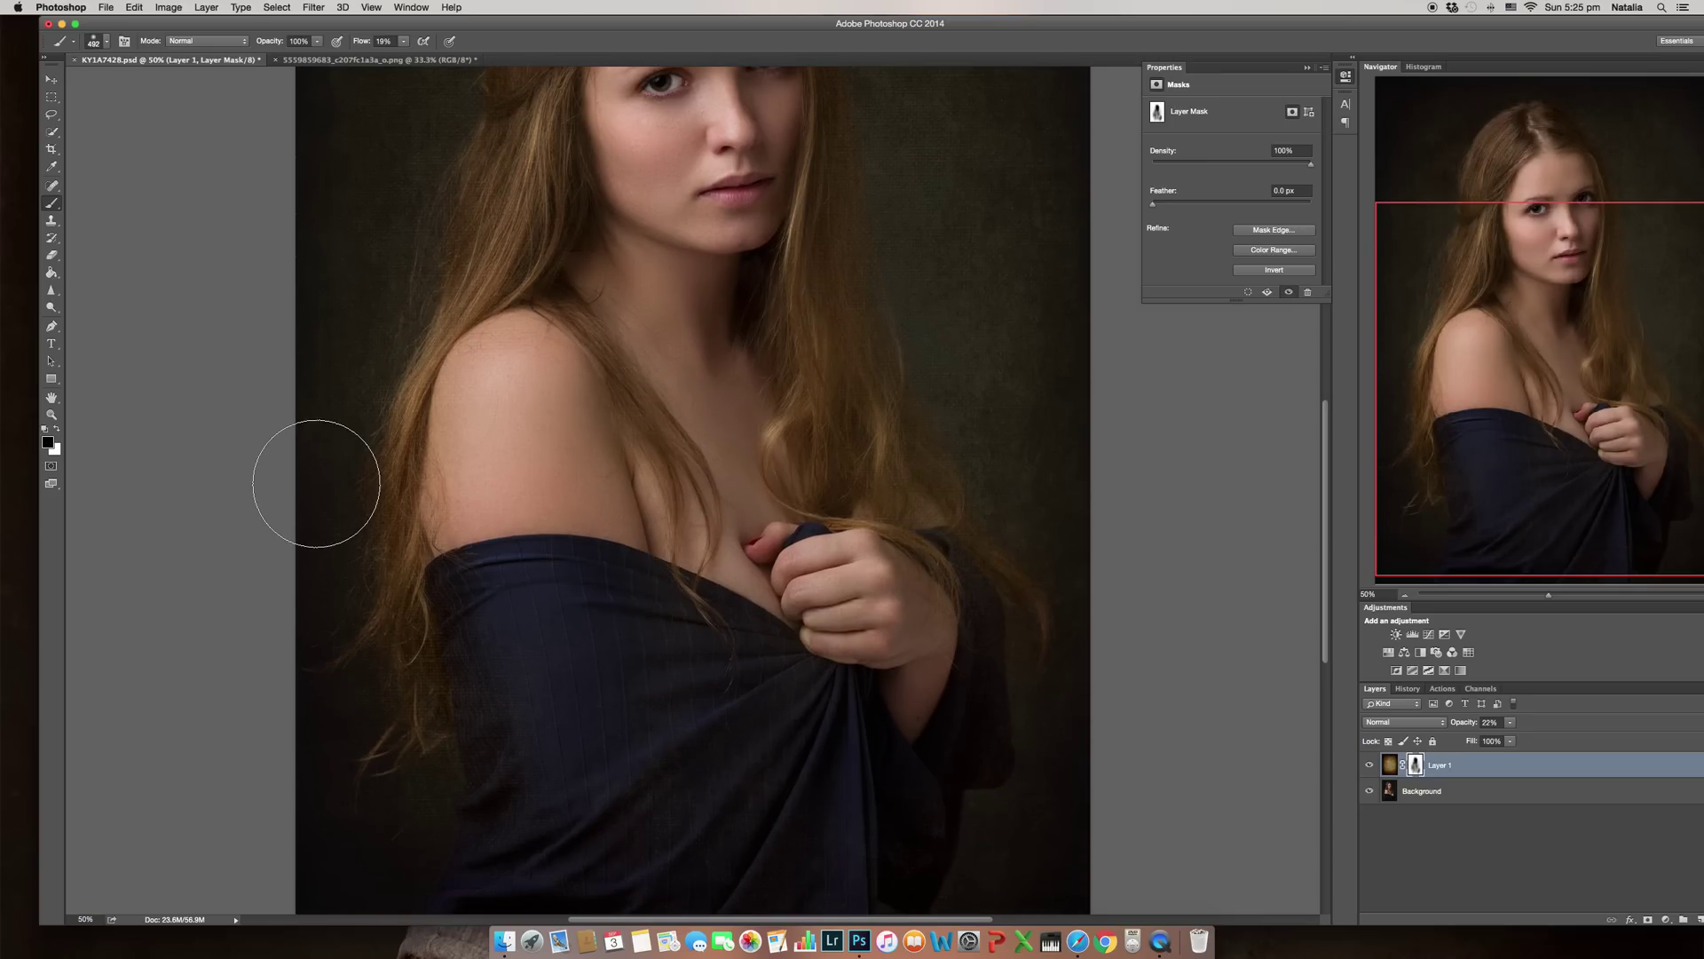
left_click(56, 429)
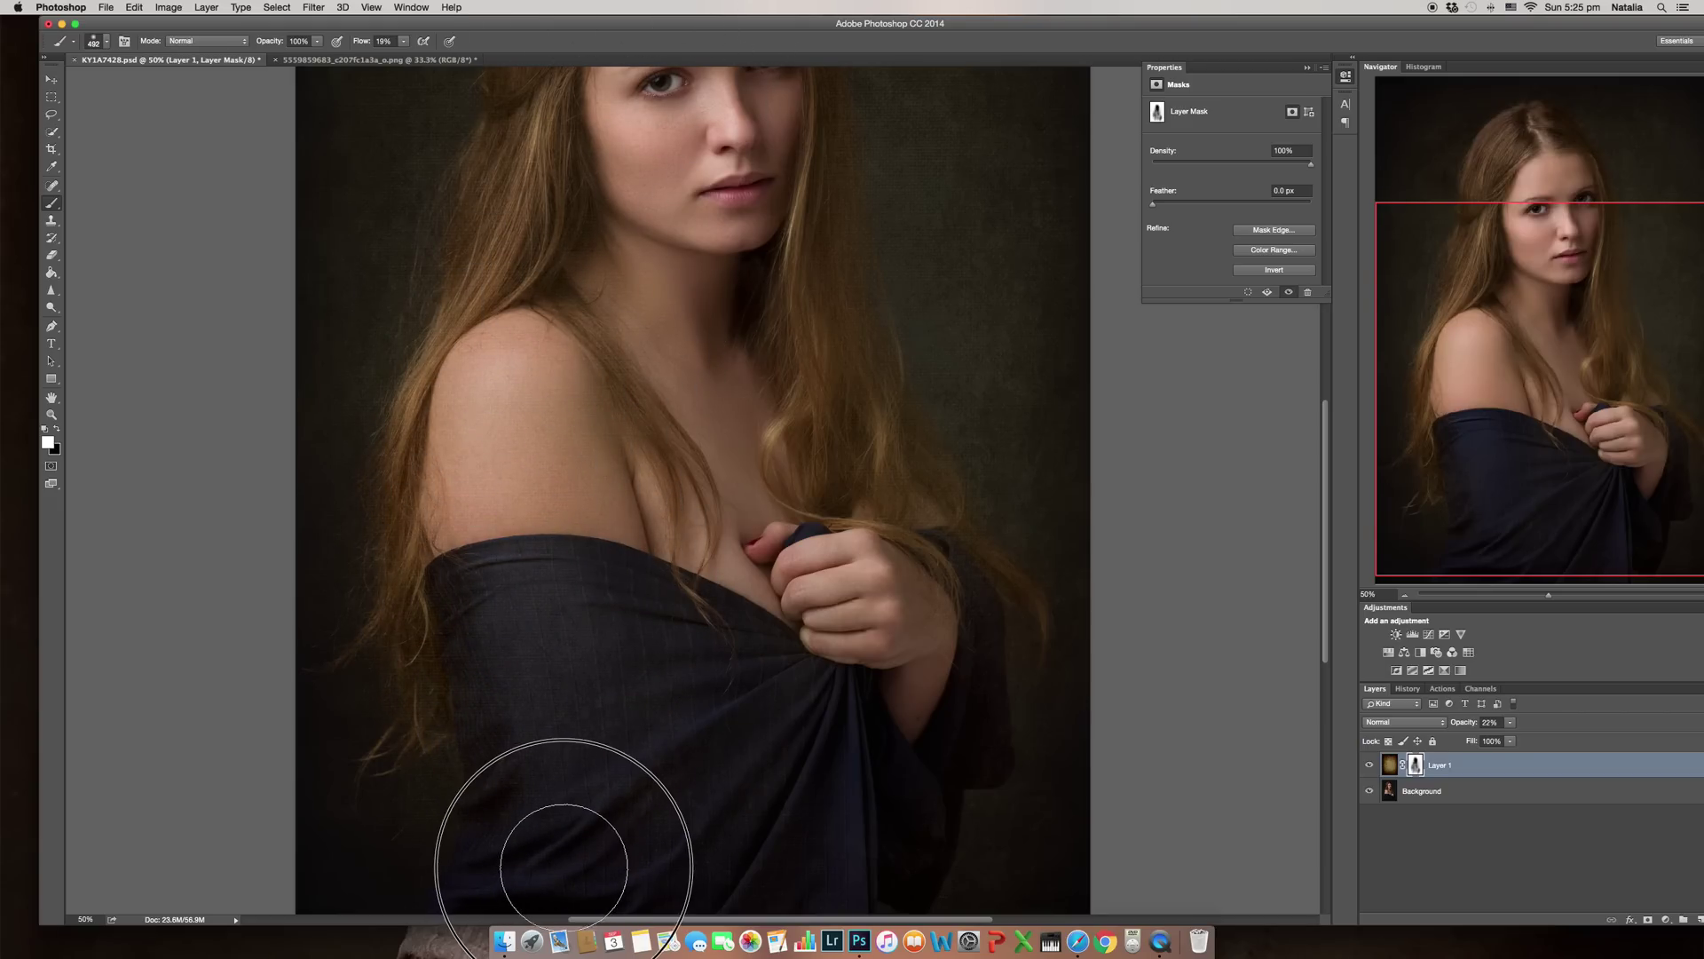
key("super+z")
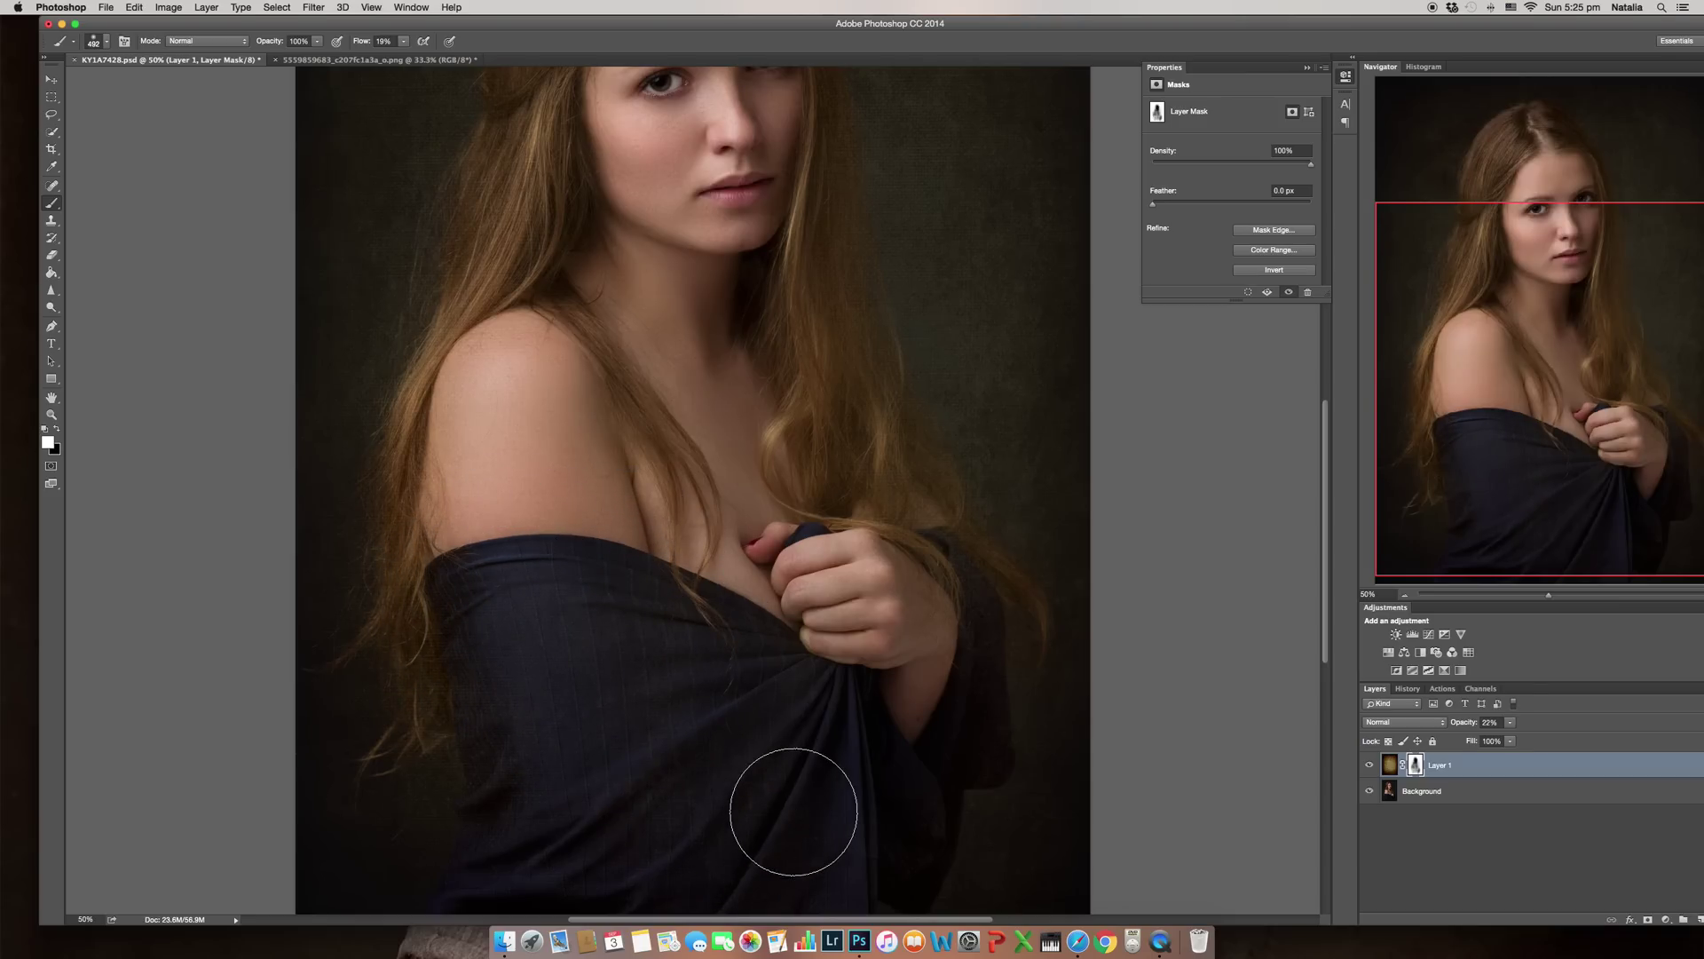
Target the texture layer's image instead of its mask and apply a Gaussian Blur to soften the canvas weave
scroll(696, 316, "up", 5)
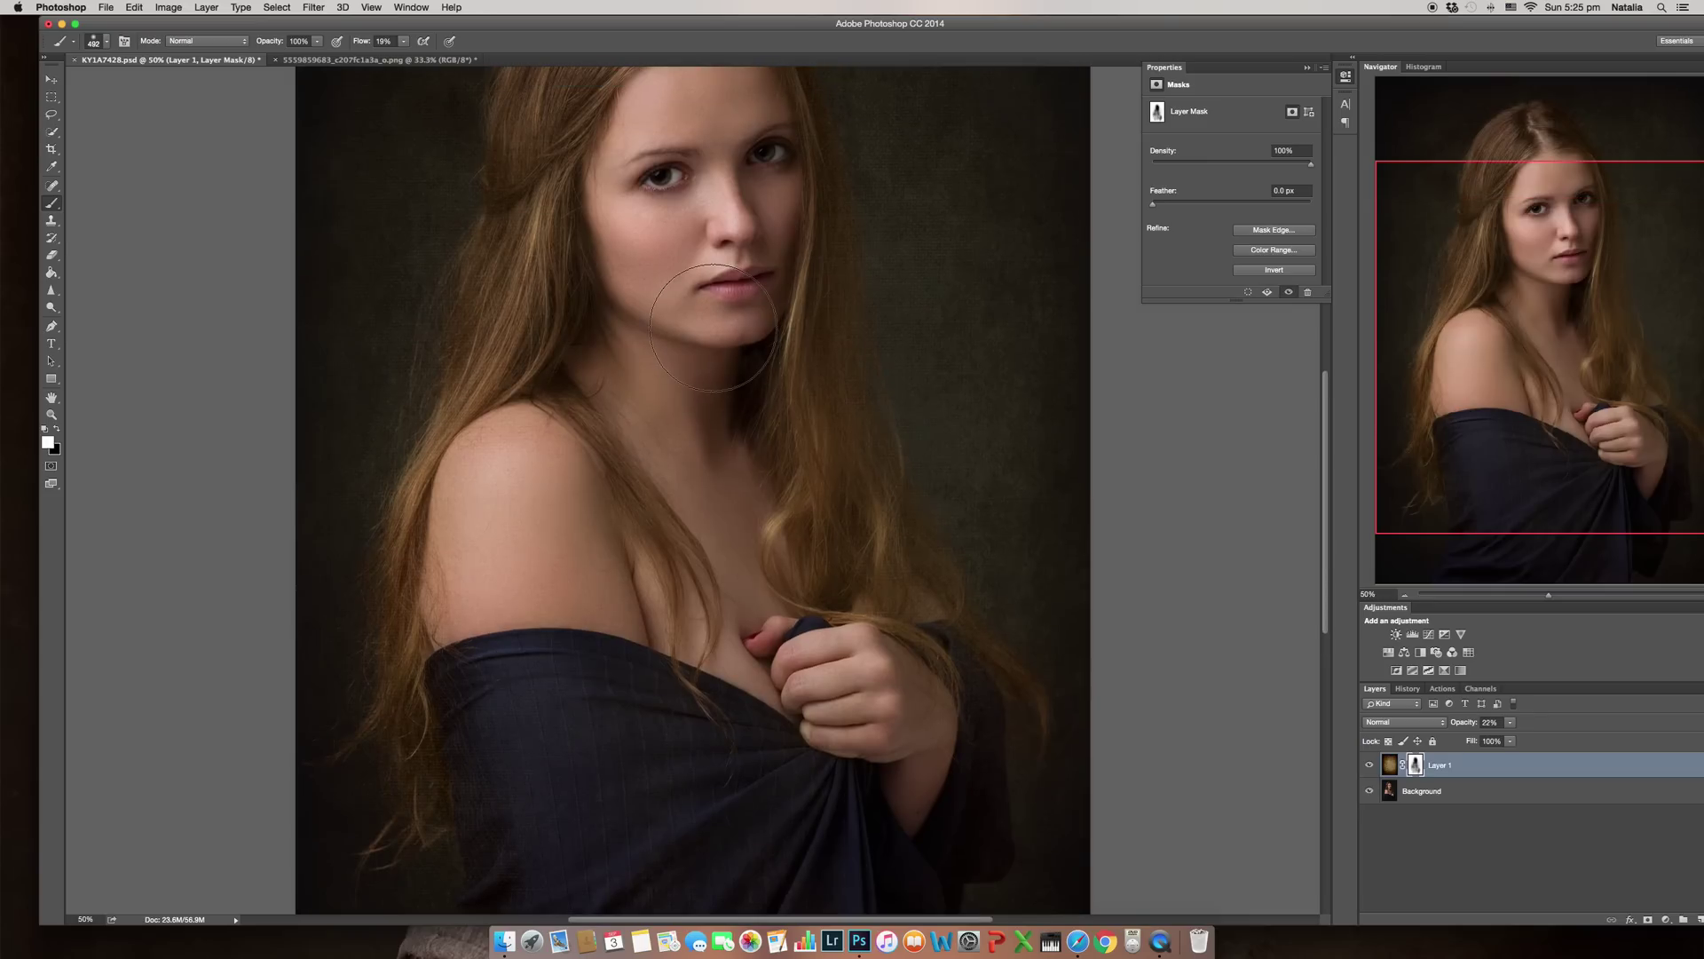
scroll(708, 337, "up", 1)
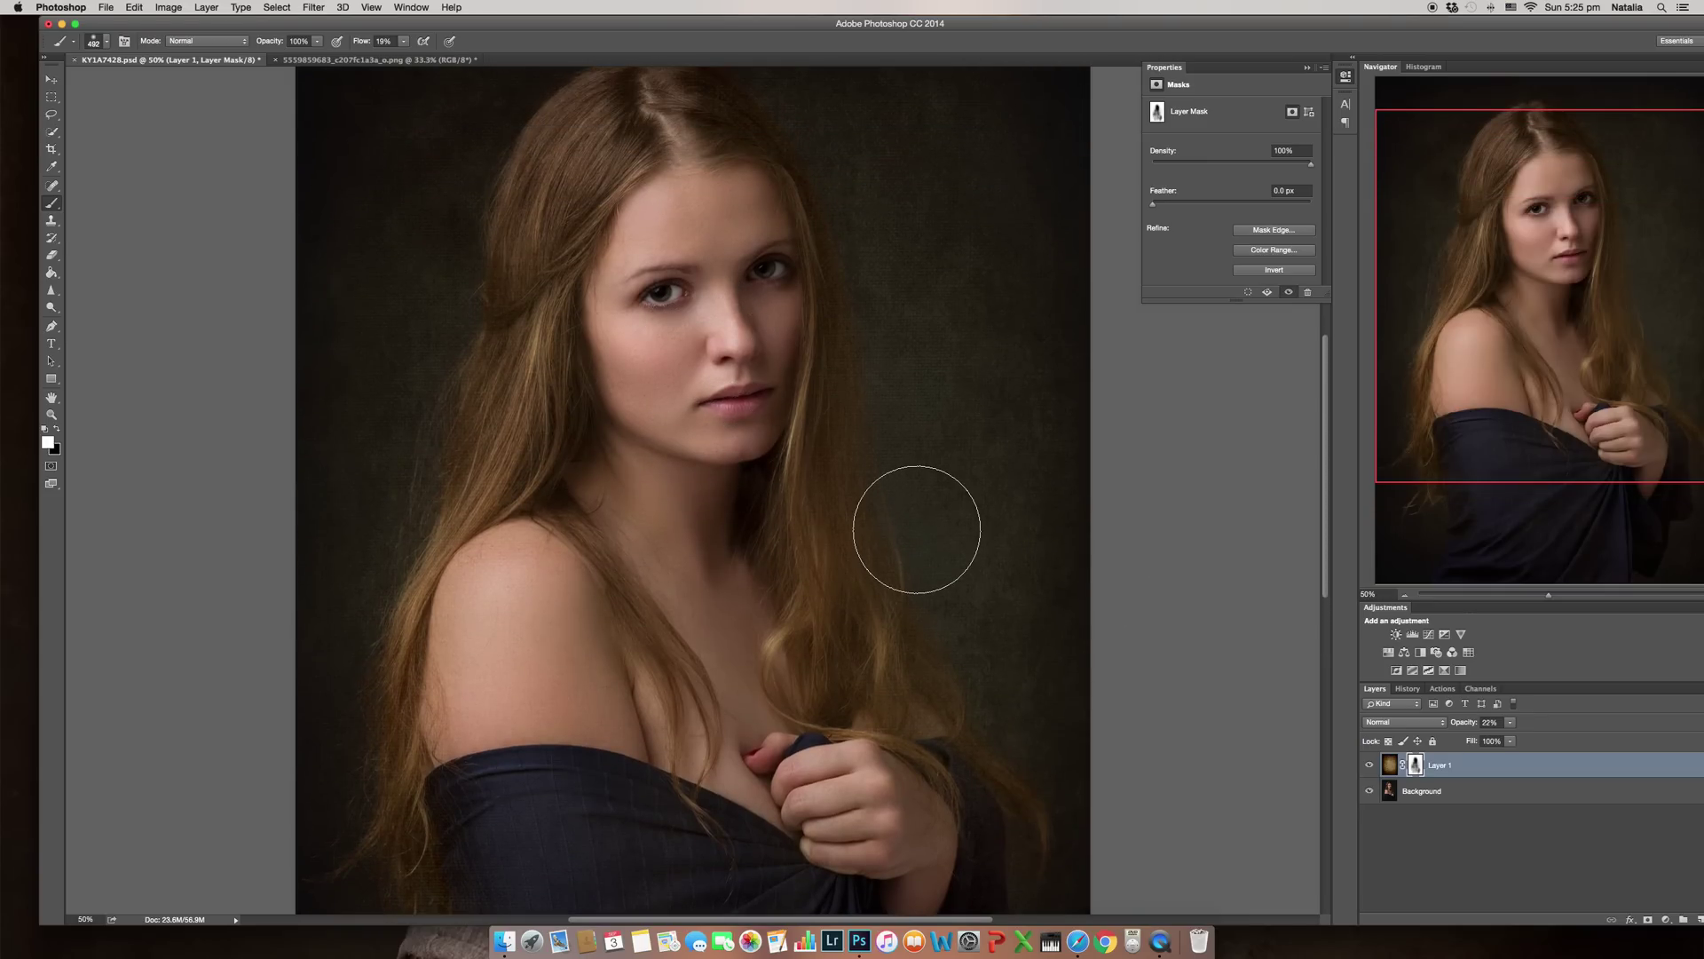
key("super+equal")
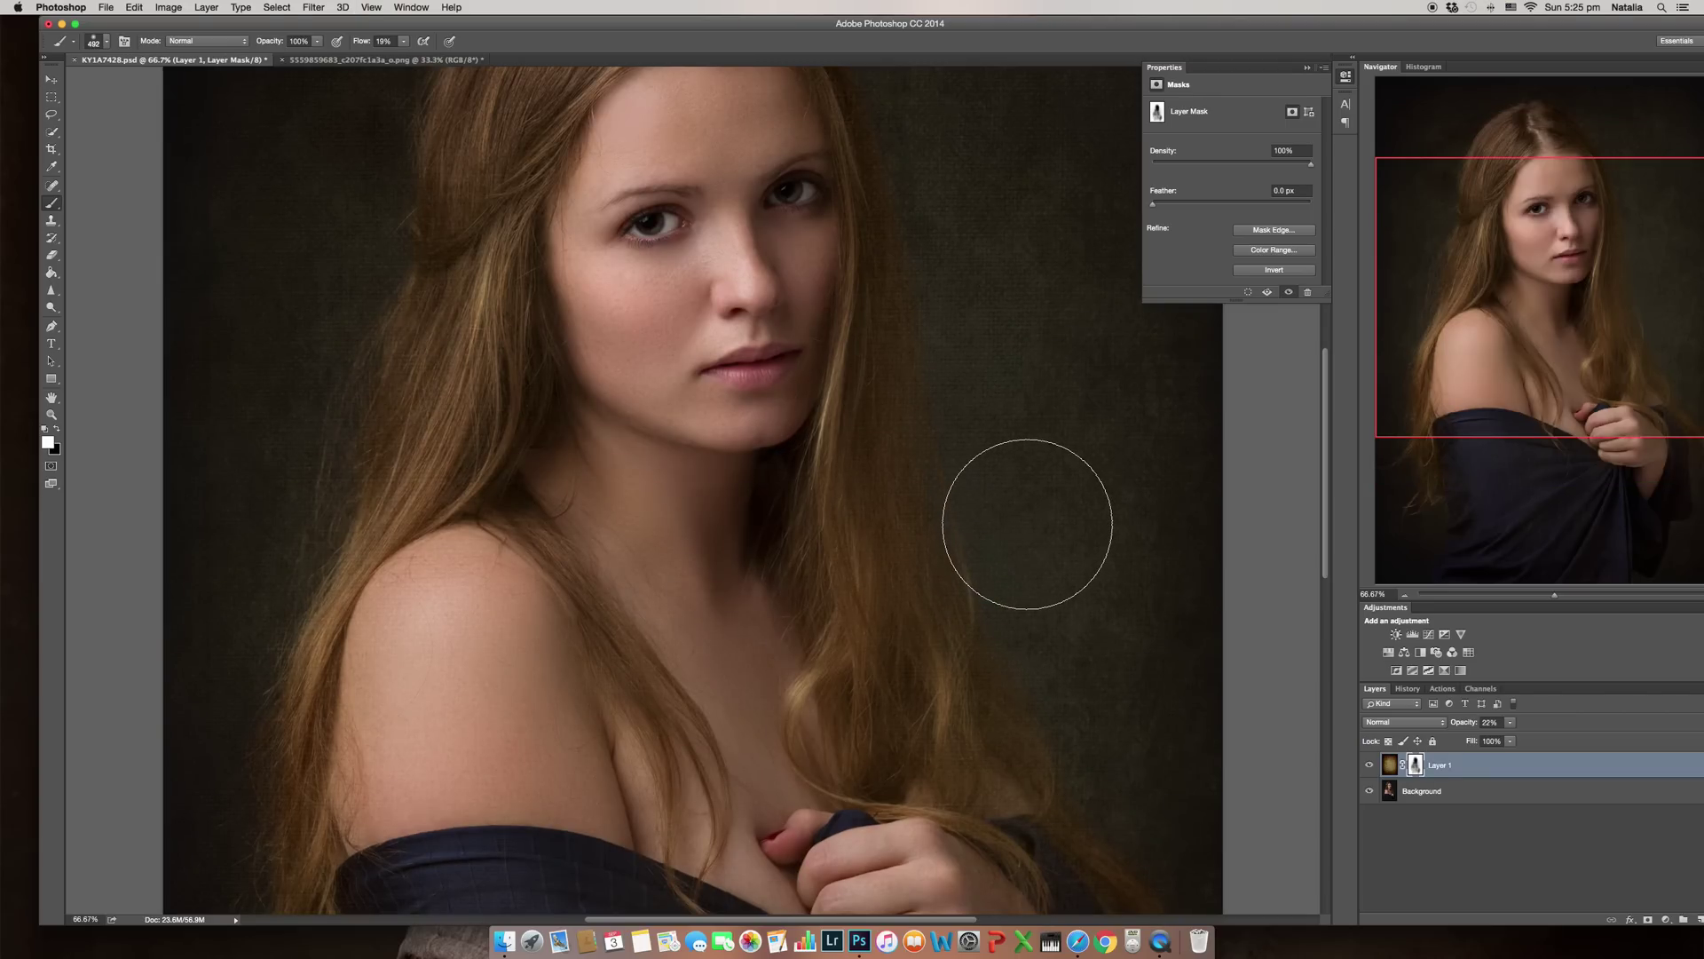
left_click(1390, 768)
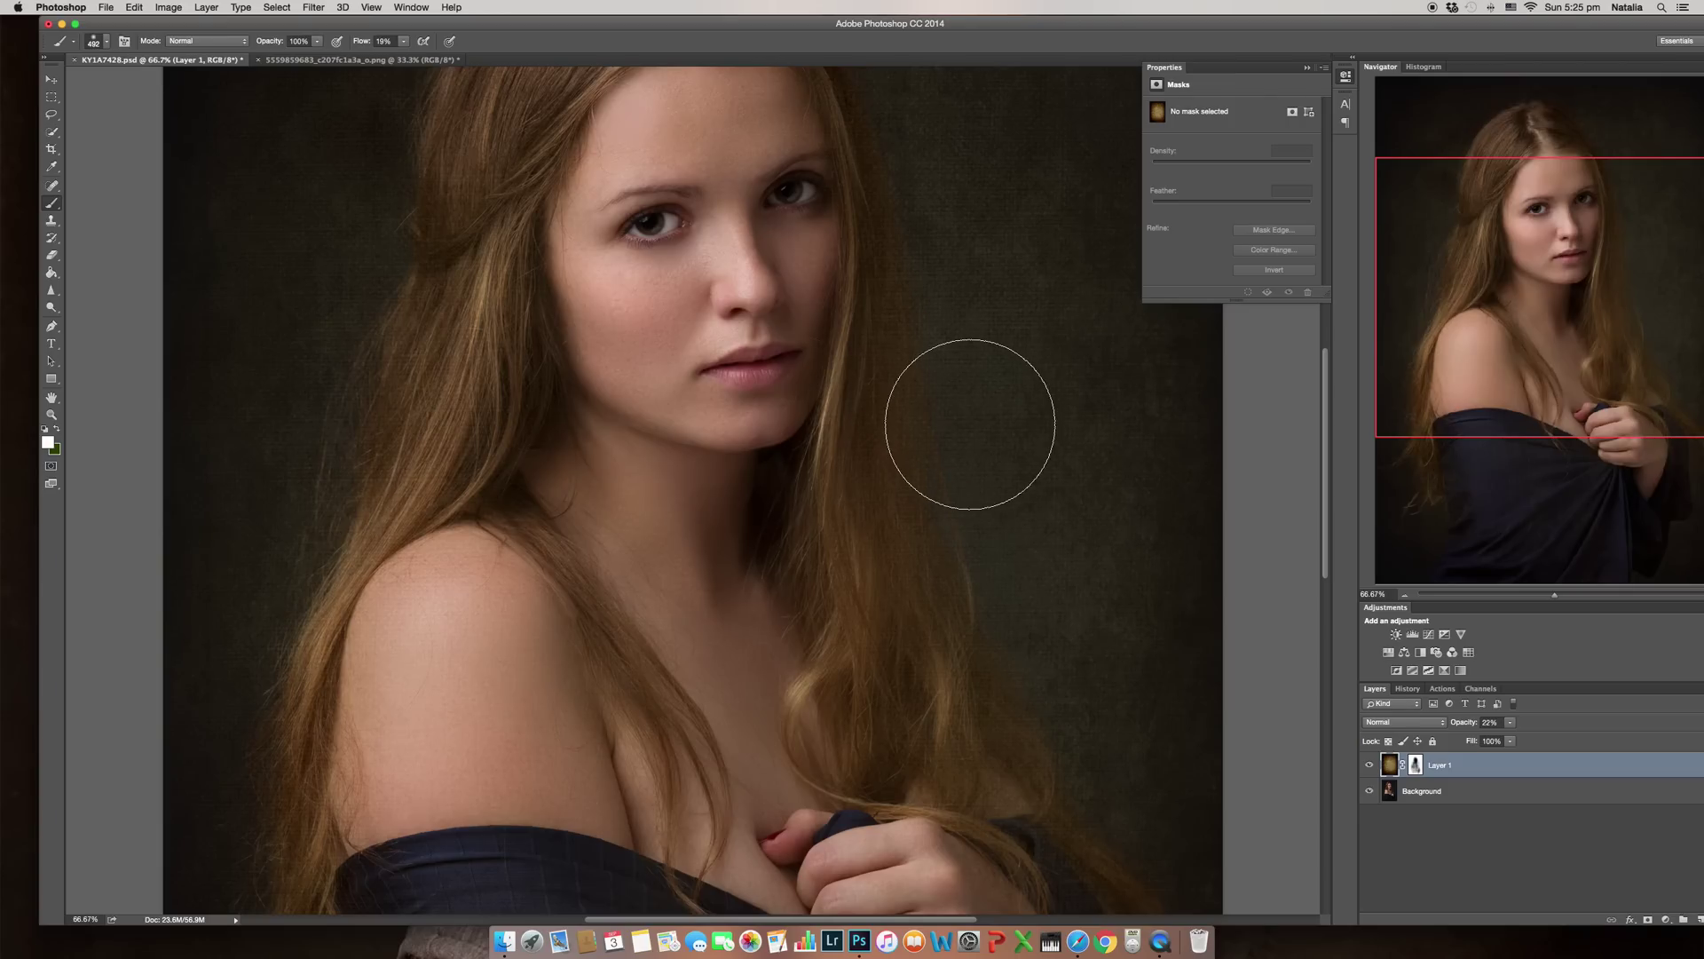
left_click(310, 7)
mouse_move(426, 154)
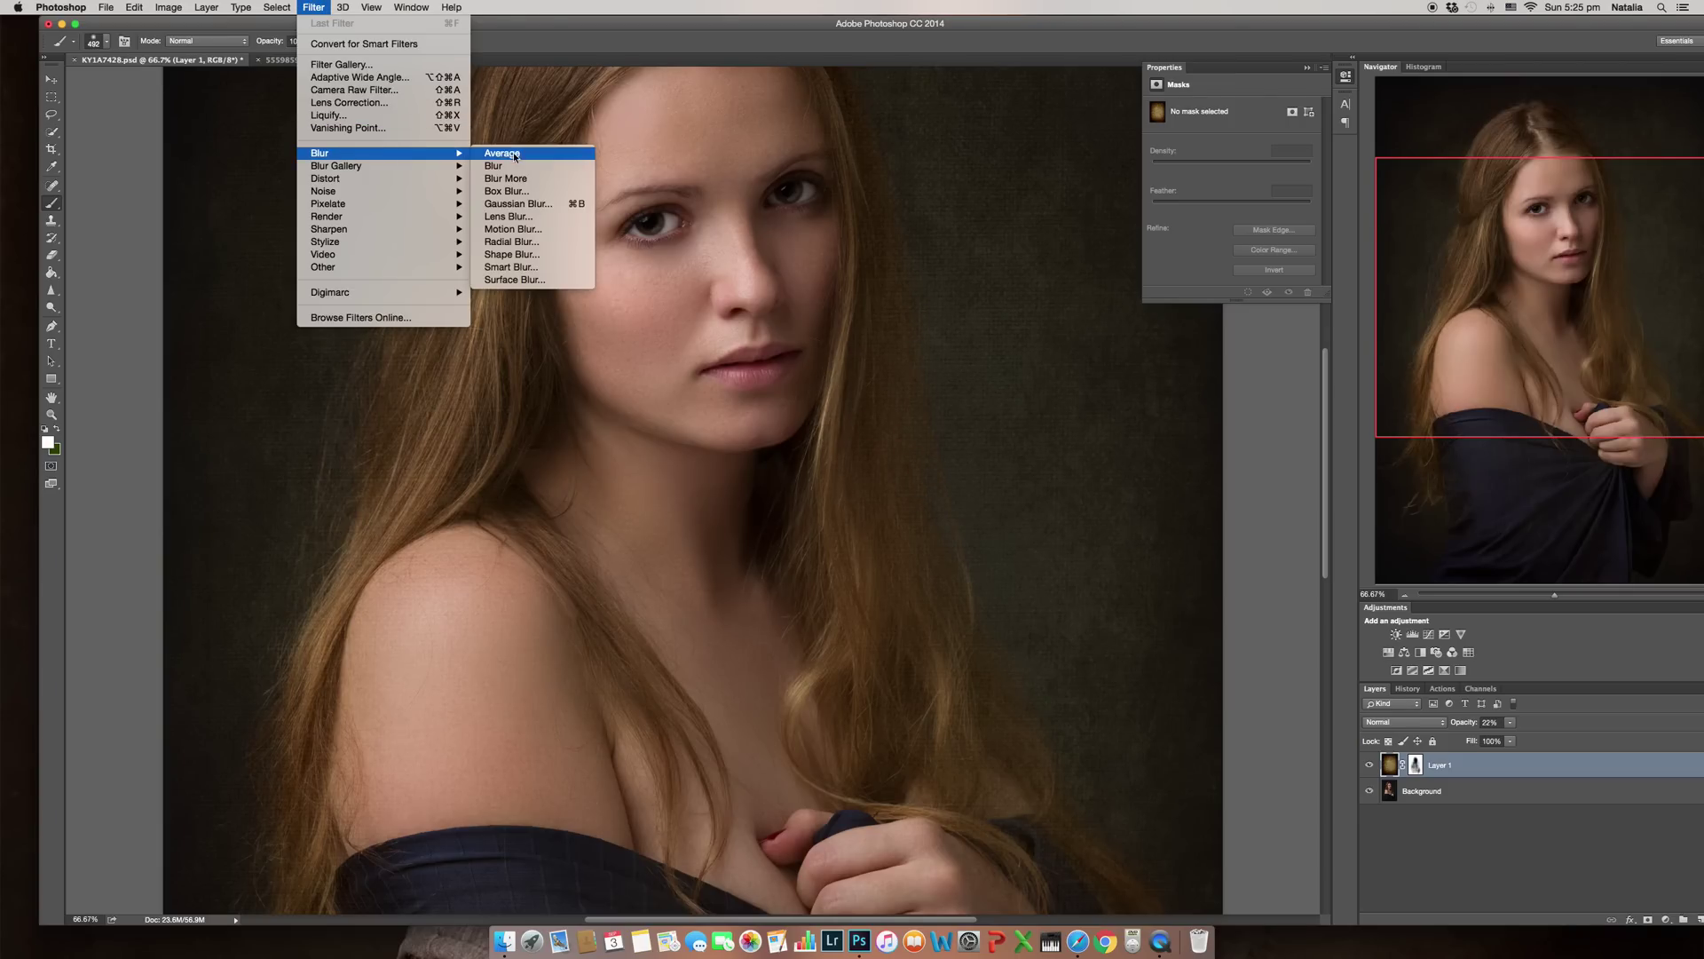
left_click(534, 205)
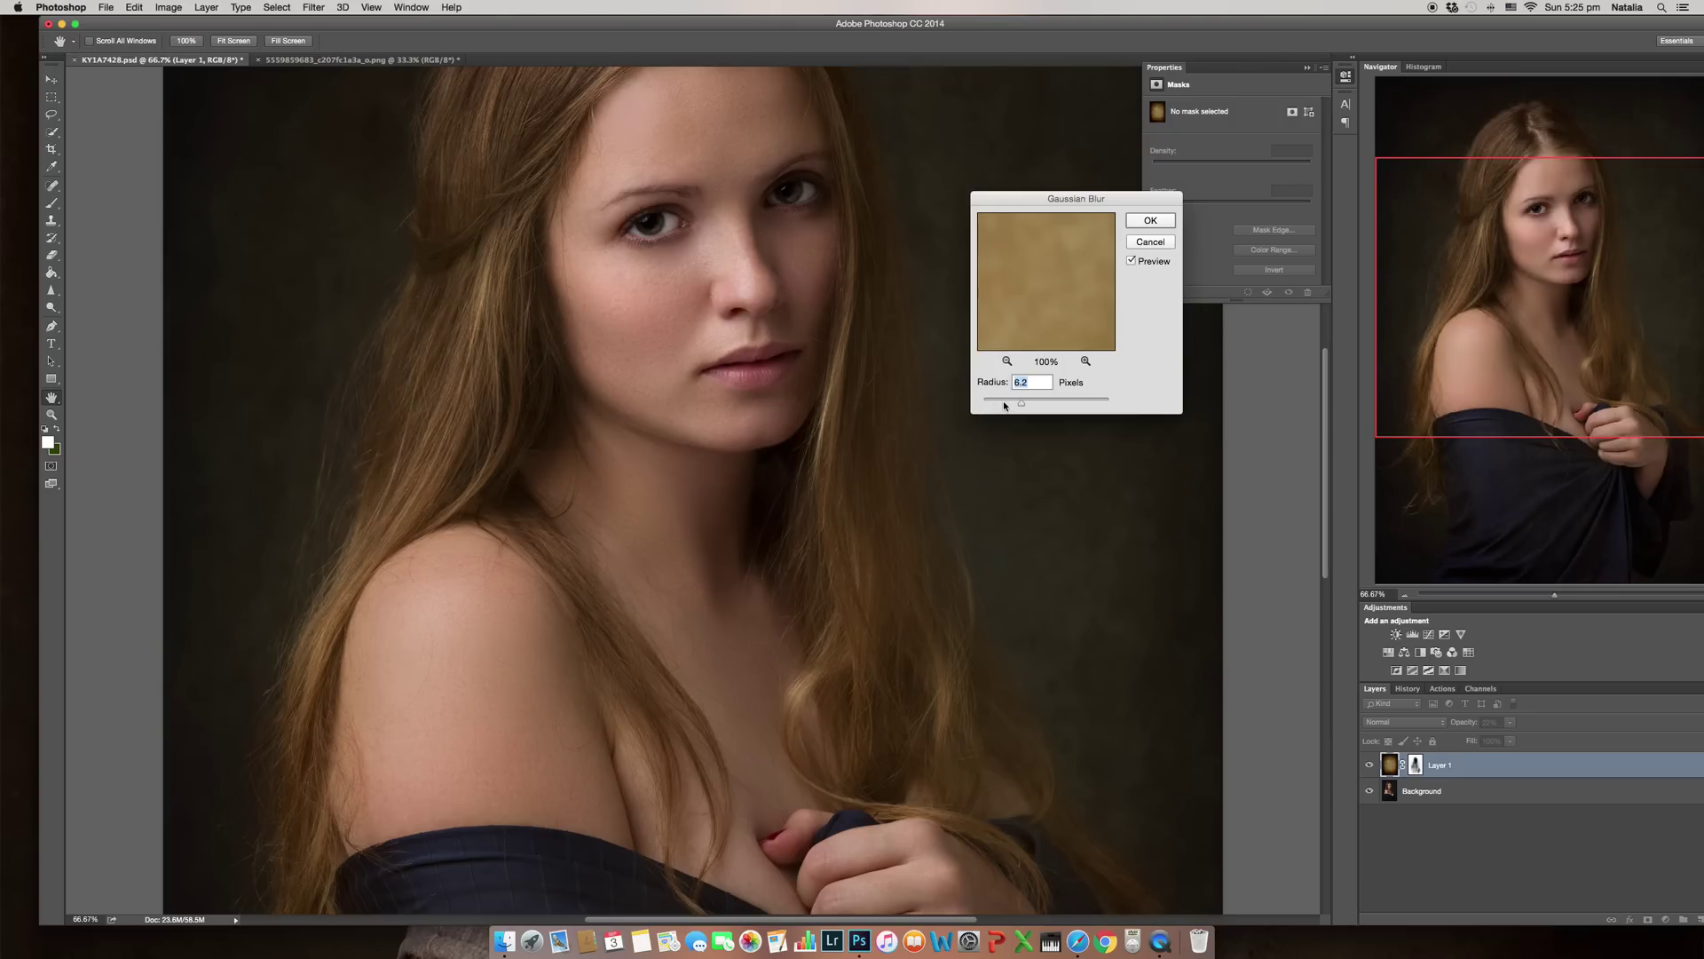
left_click_drag(1004, 406, 1016, 406)
left_click_drag(1015, 405, 1012, 405)
left_click(1149, 221)
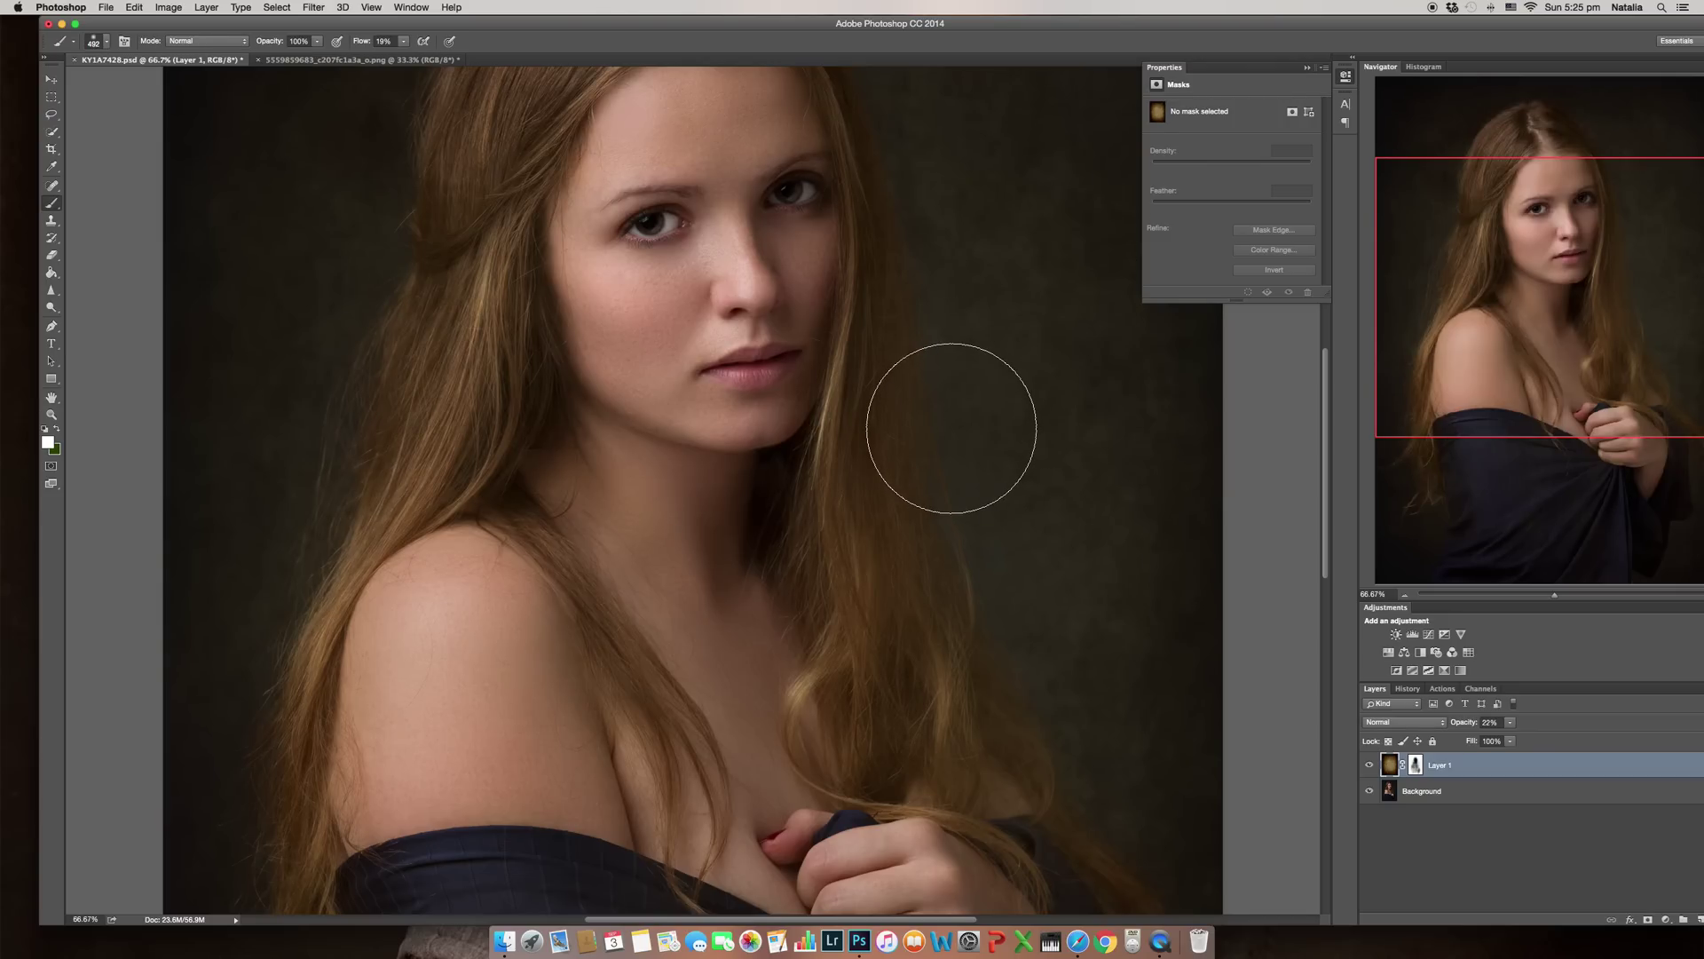
Compare the whole portrait with and without the texture layer by toggling its visibility, leaving the layer shown
key("super+minus")
key("super+minus")
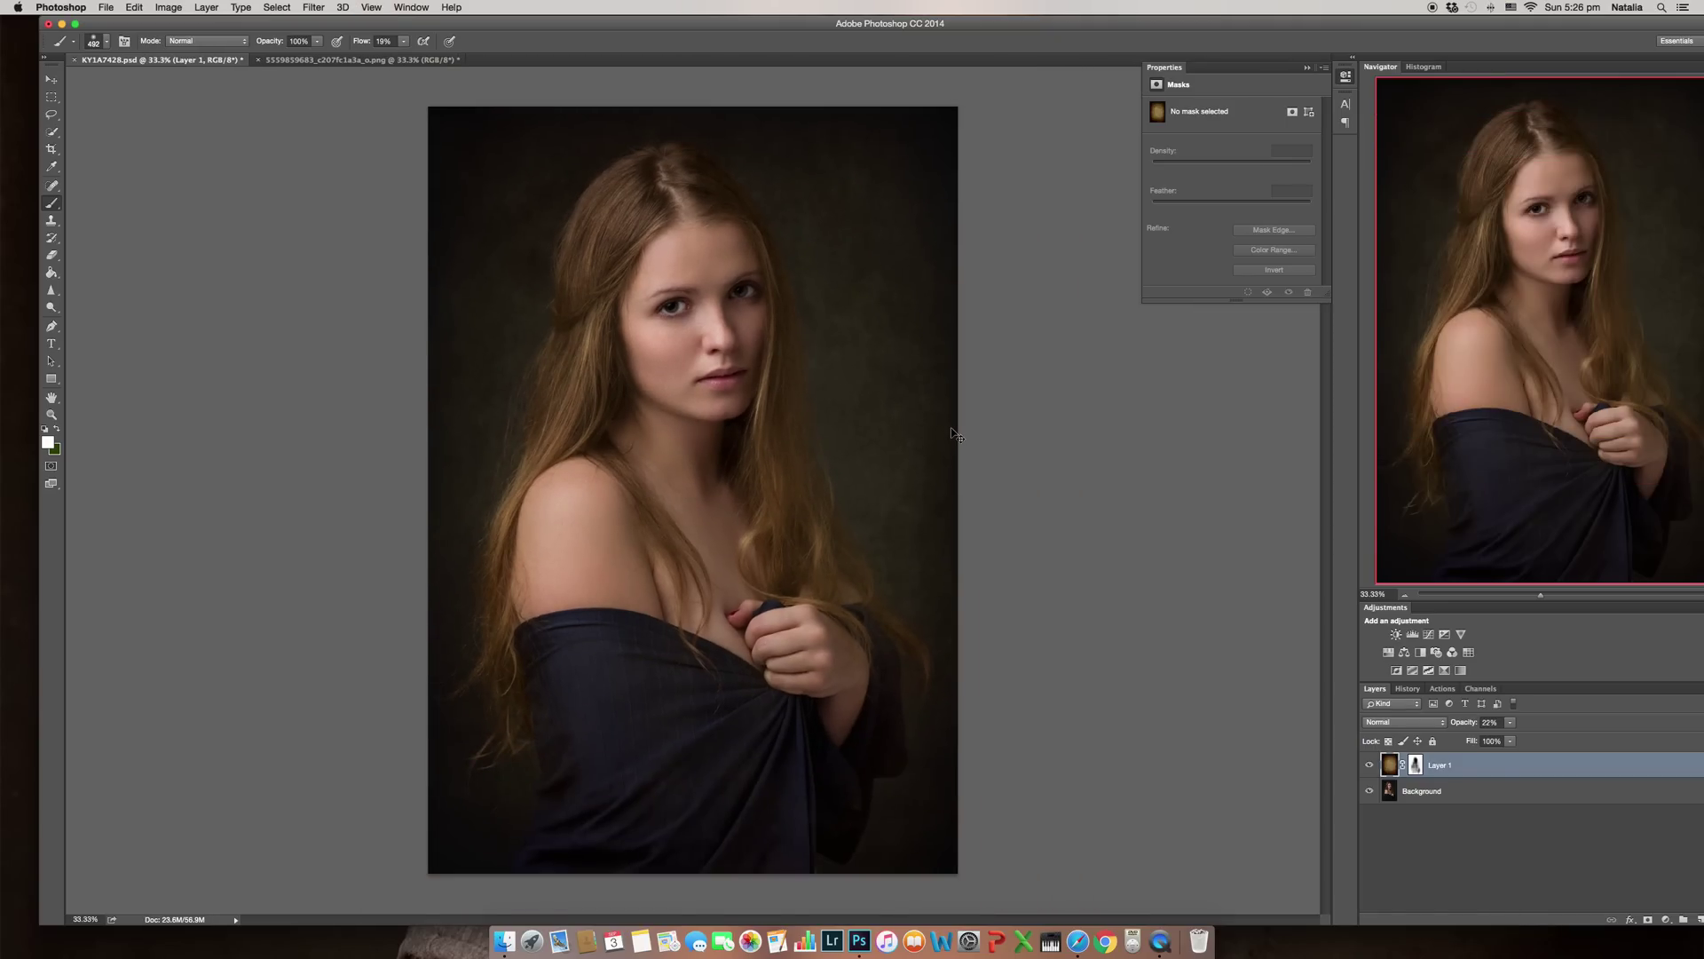
left_click(1370, 766)
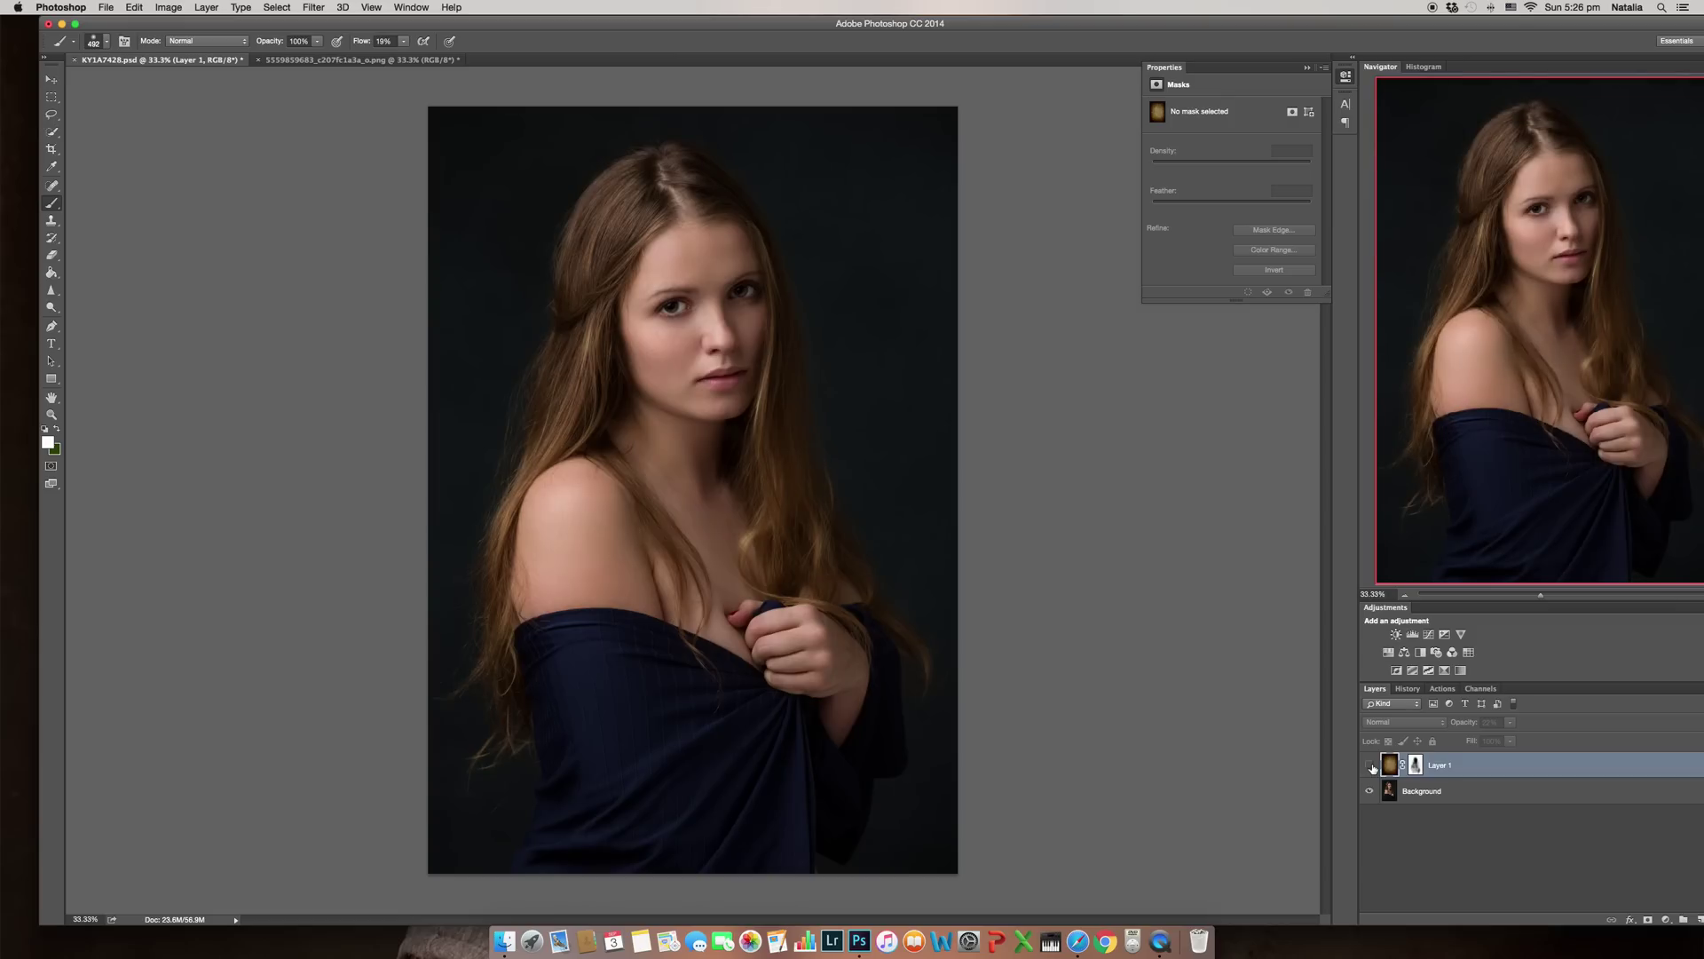
left_click(1371, 766)
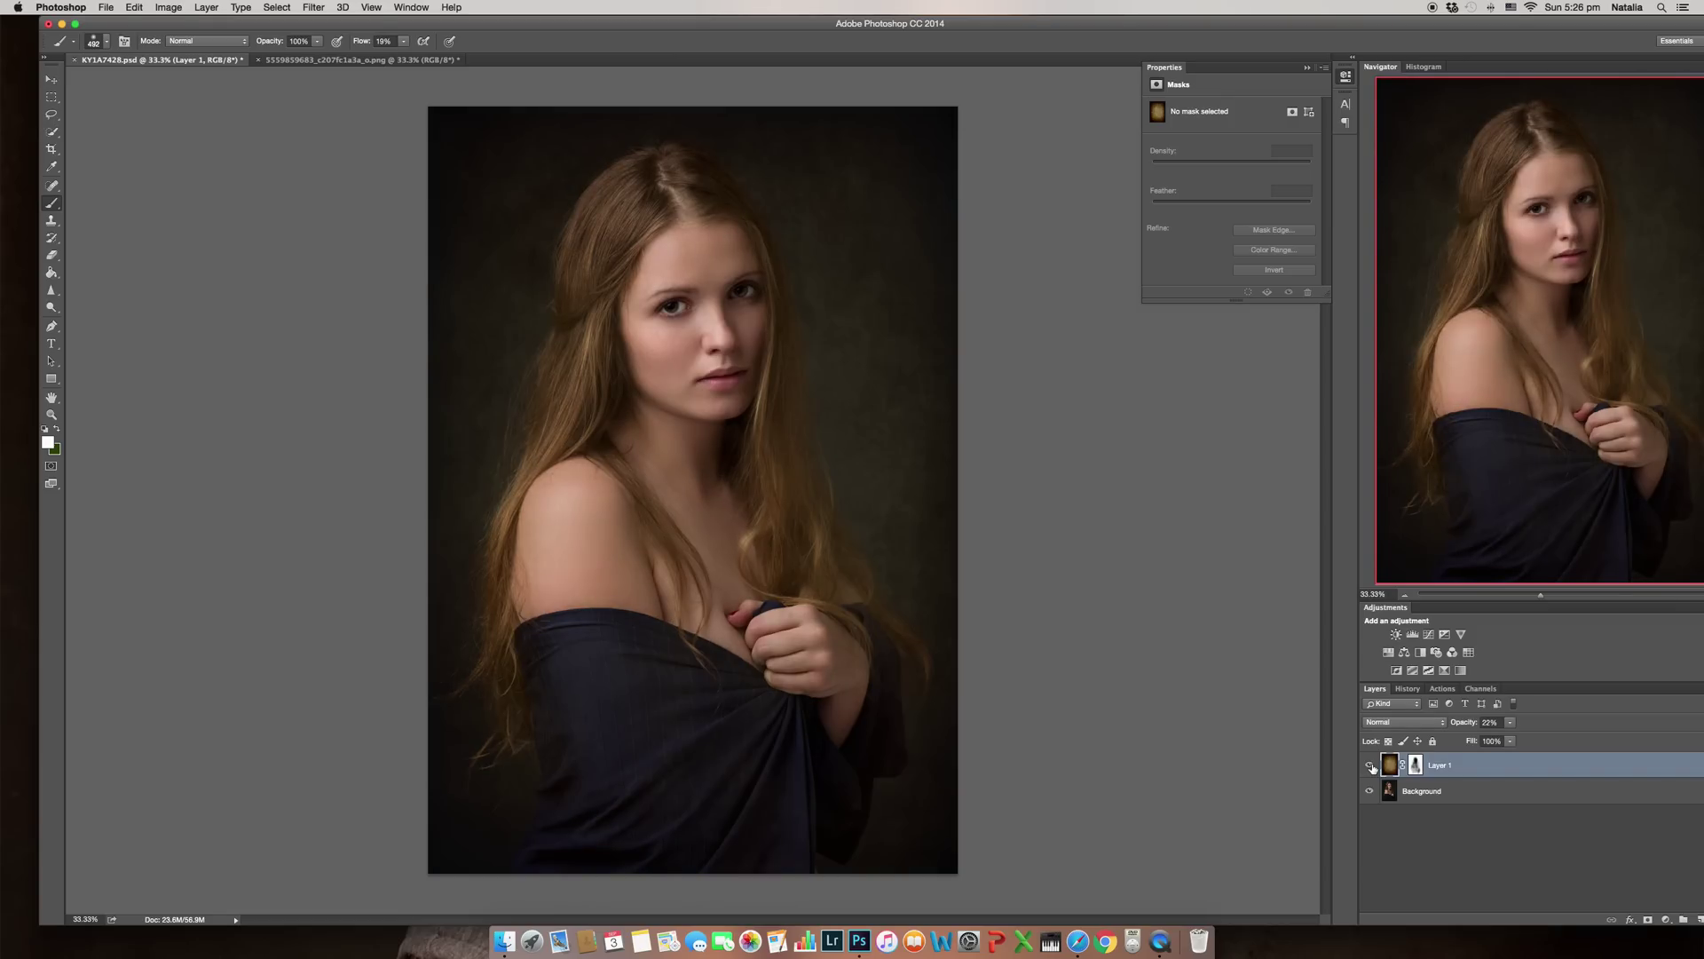
left_click(1370, 766)
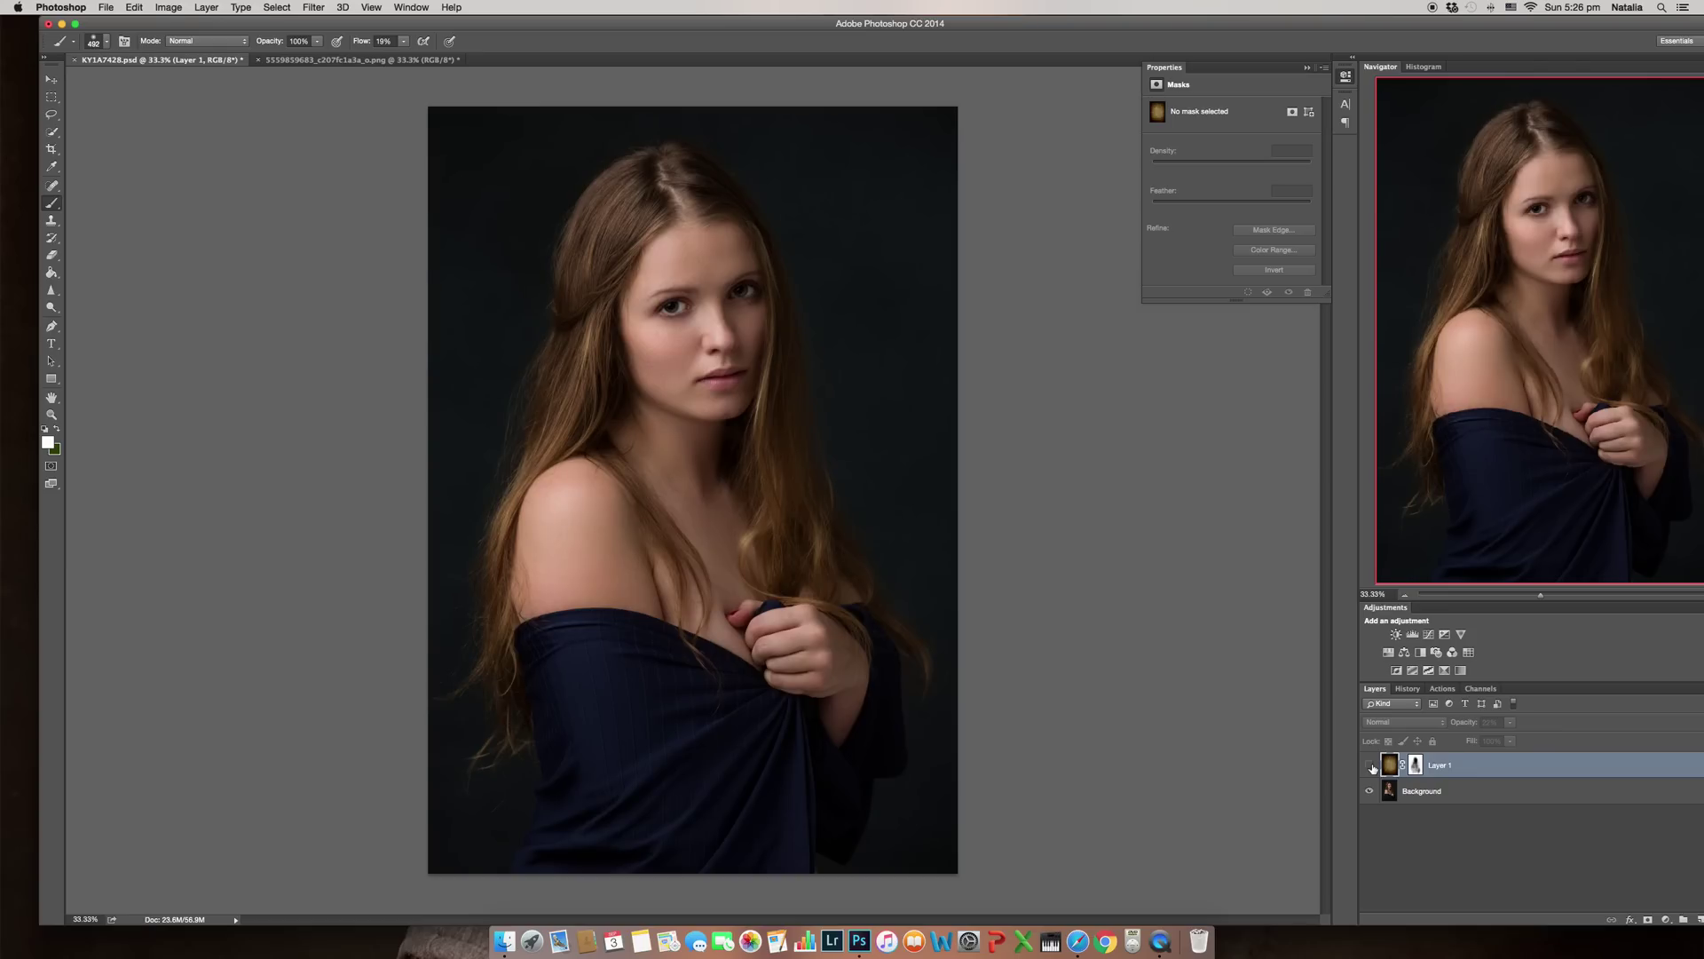
left_click(1370, 766)
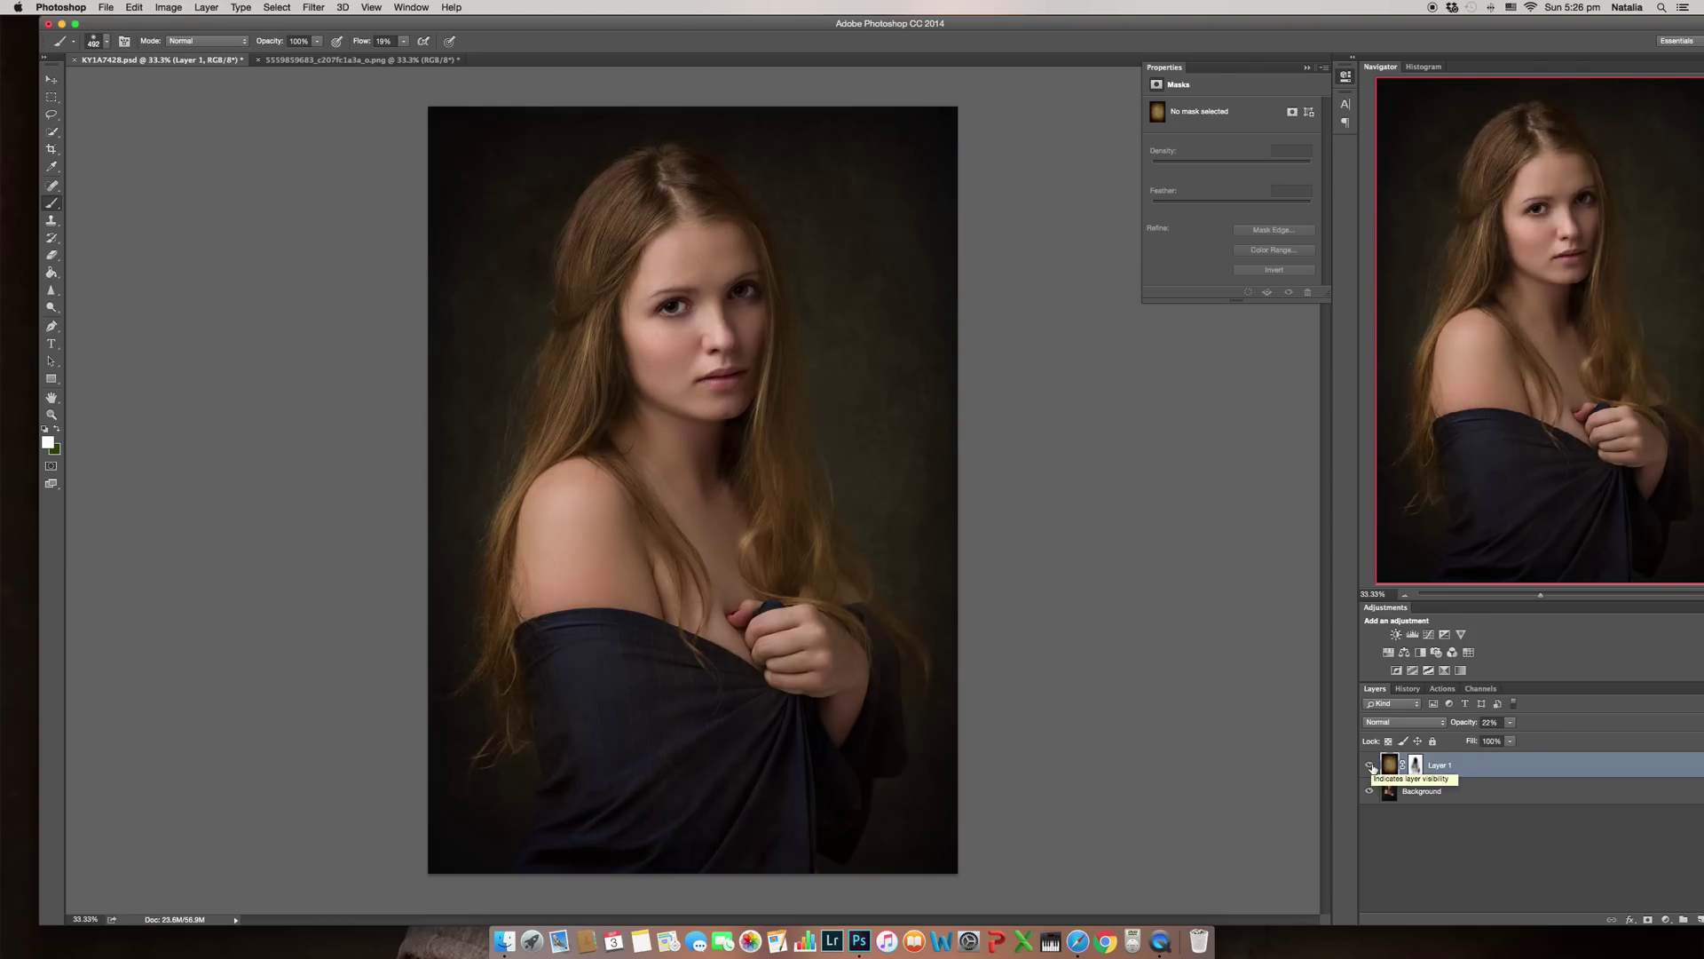
left_click(1371, 766)
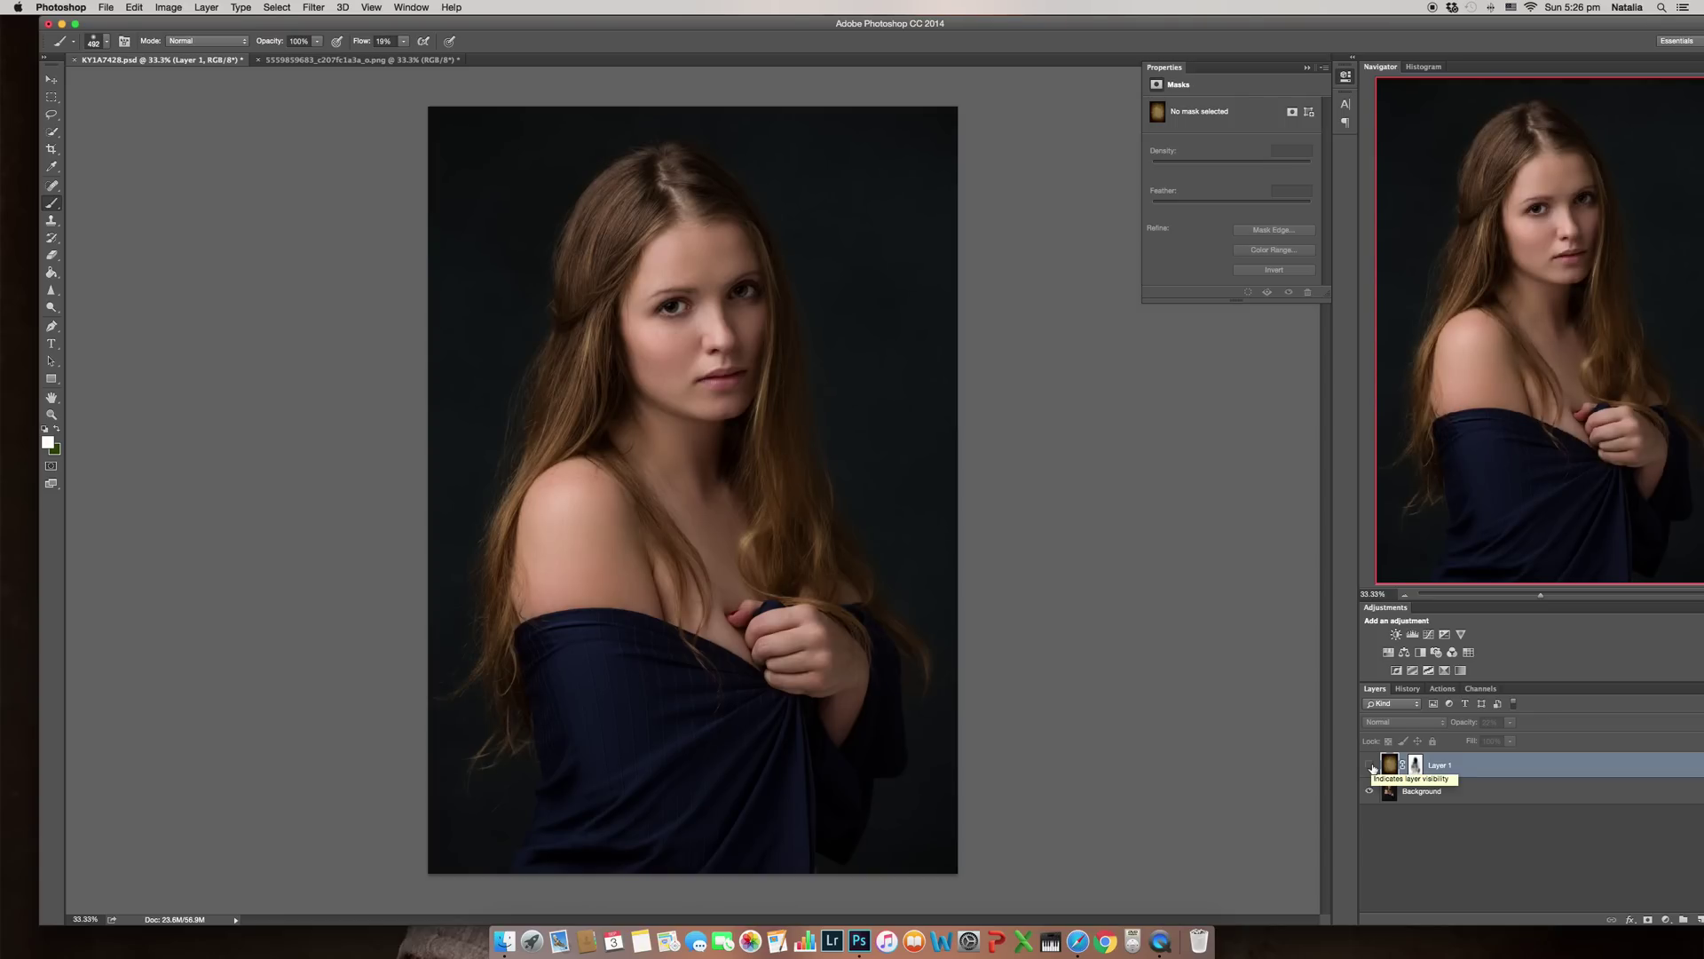
left_click(1372, 768)
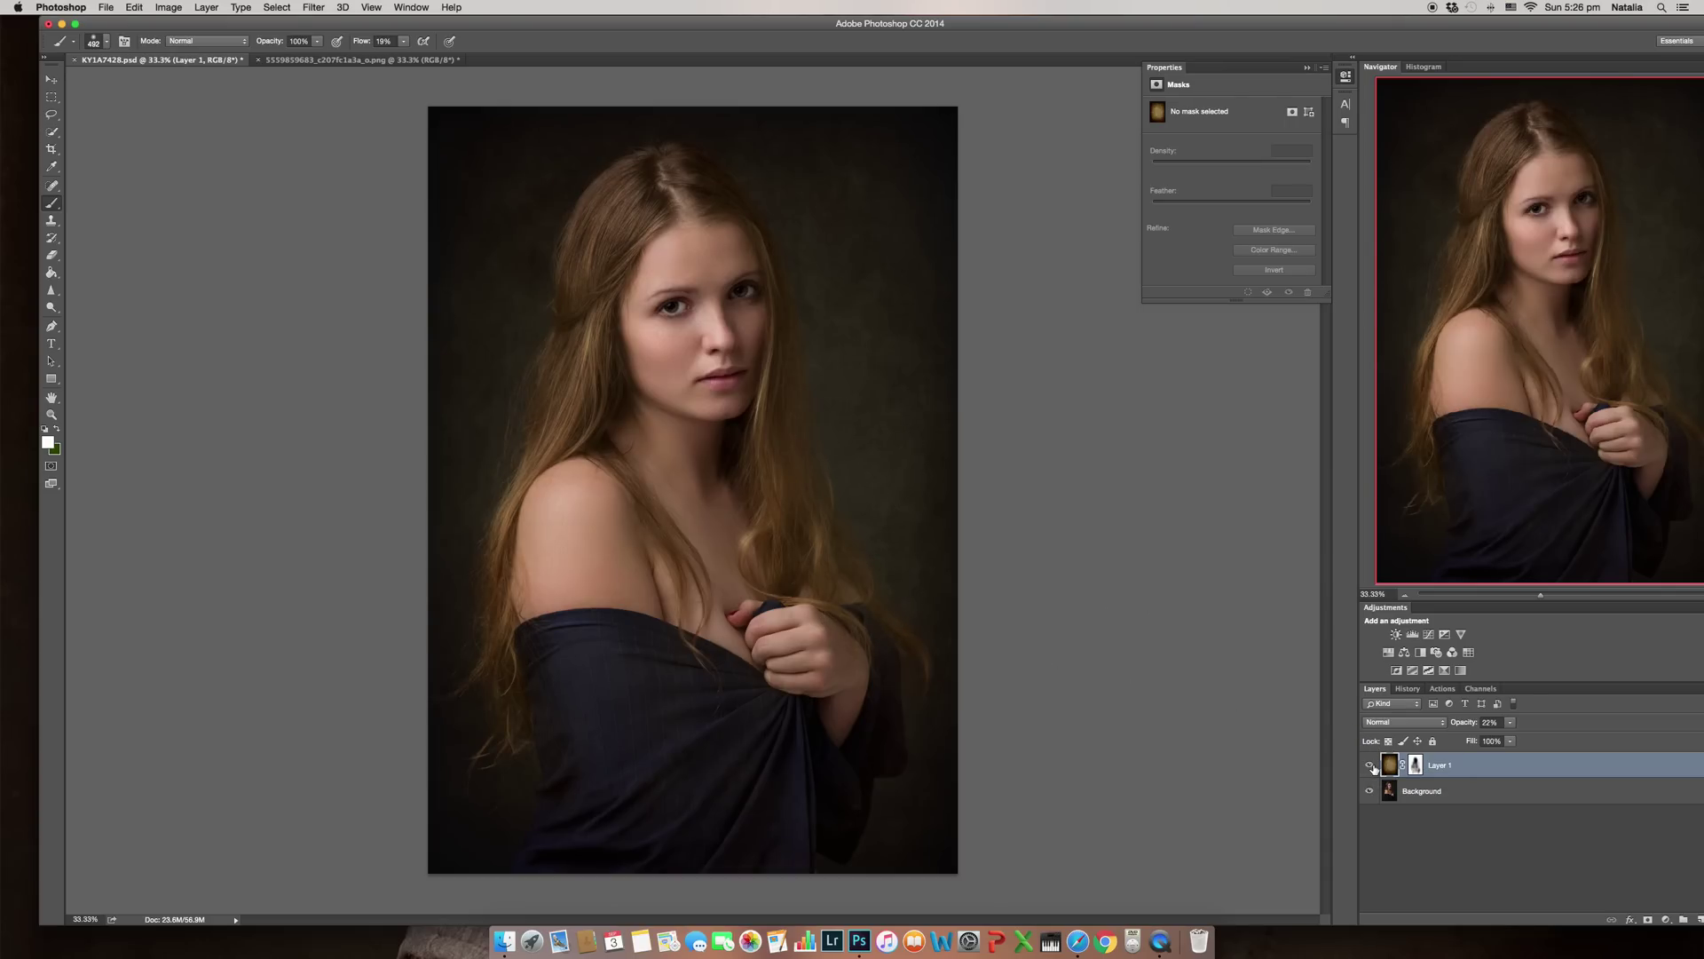
left_click(1370, 766)
left_click(1370, 766)
Compare the portrait with and without the texture layer at 50% magnification, return to the whole image and move the application window fully onto the screen
key("super+equal")
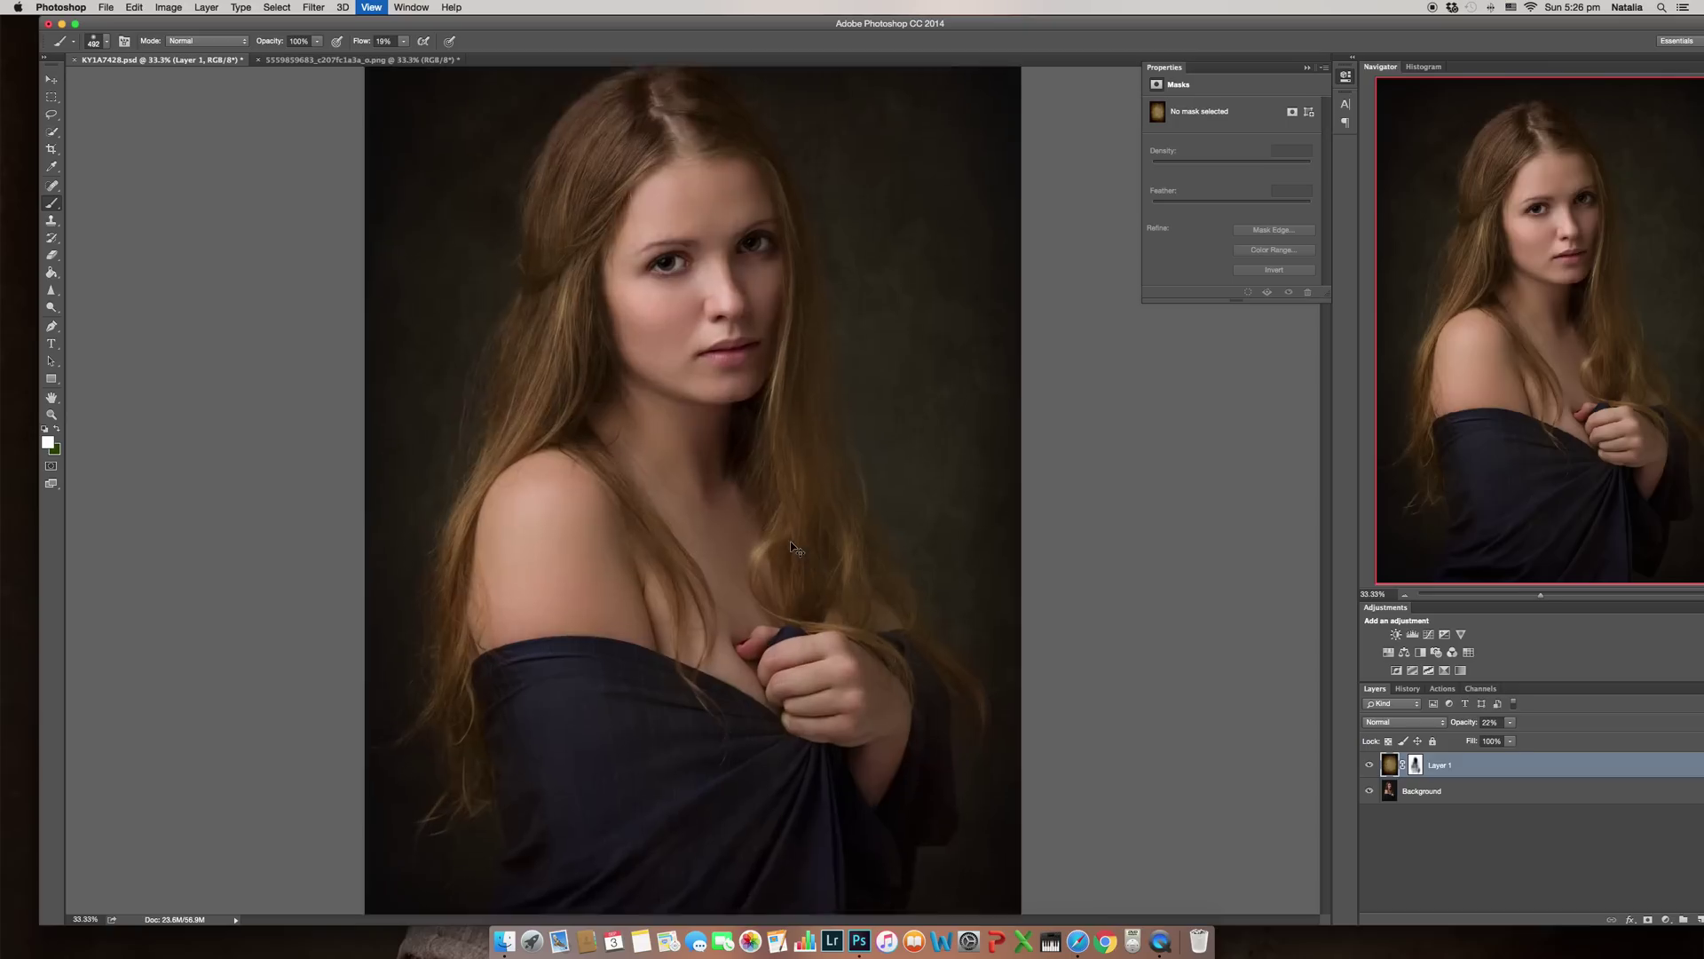
scroll(791, 542, "up", 3)
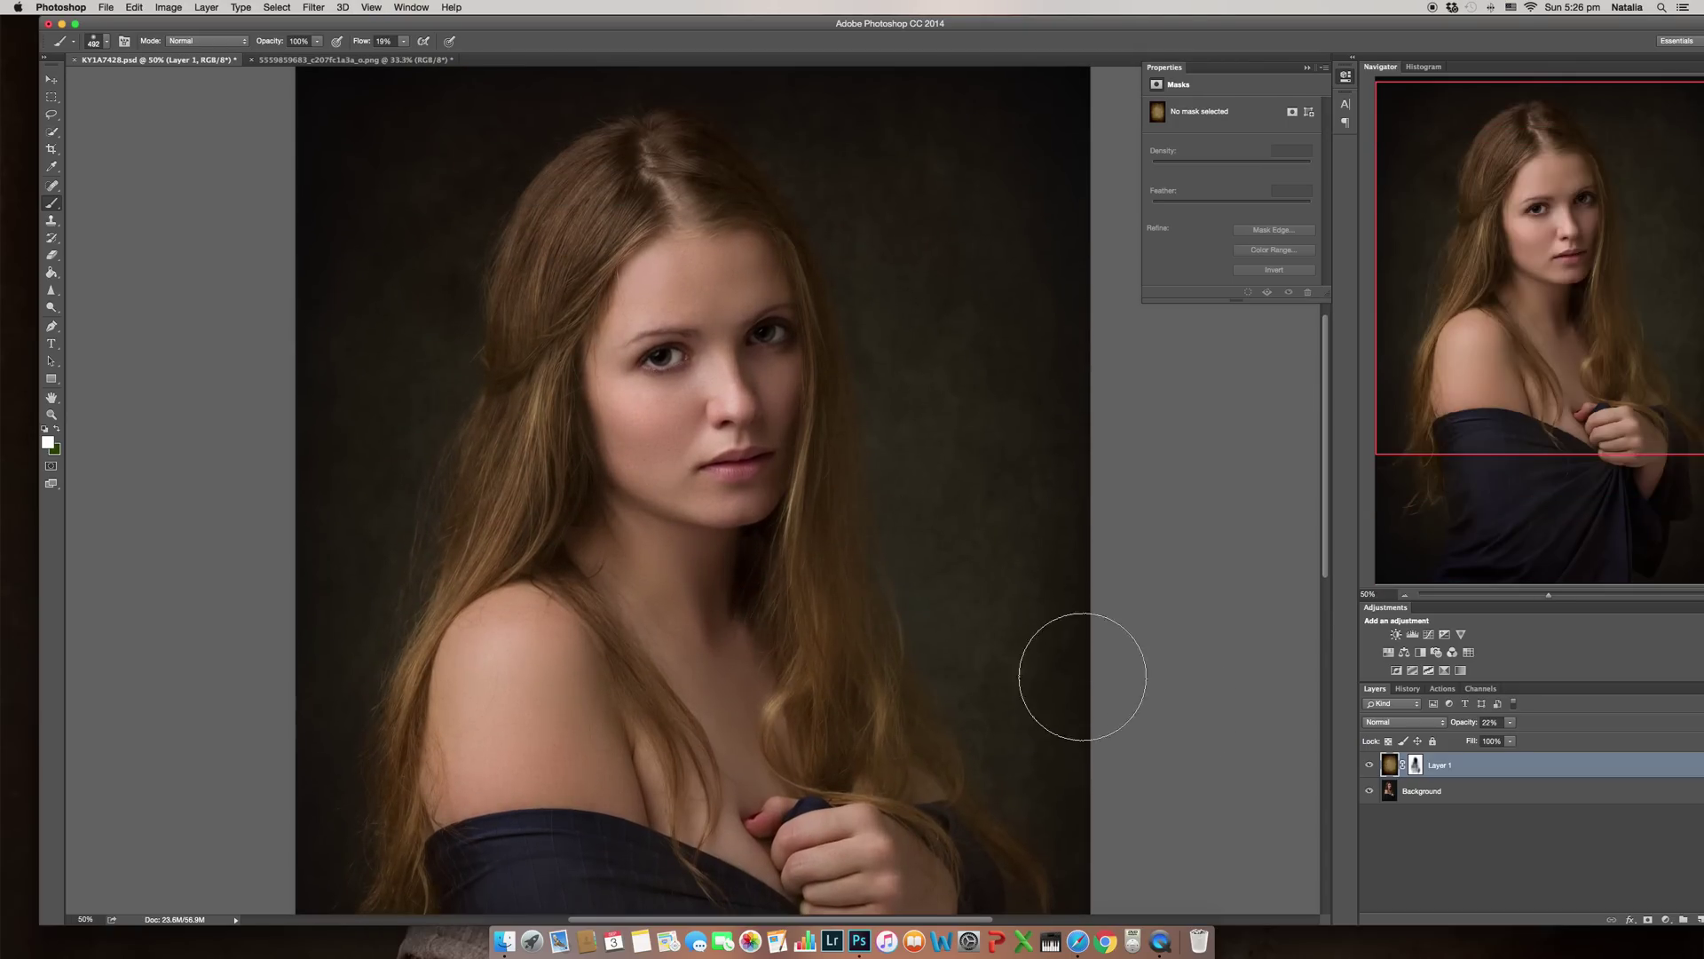
left_click(1368, 765)
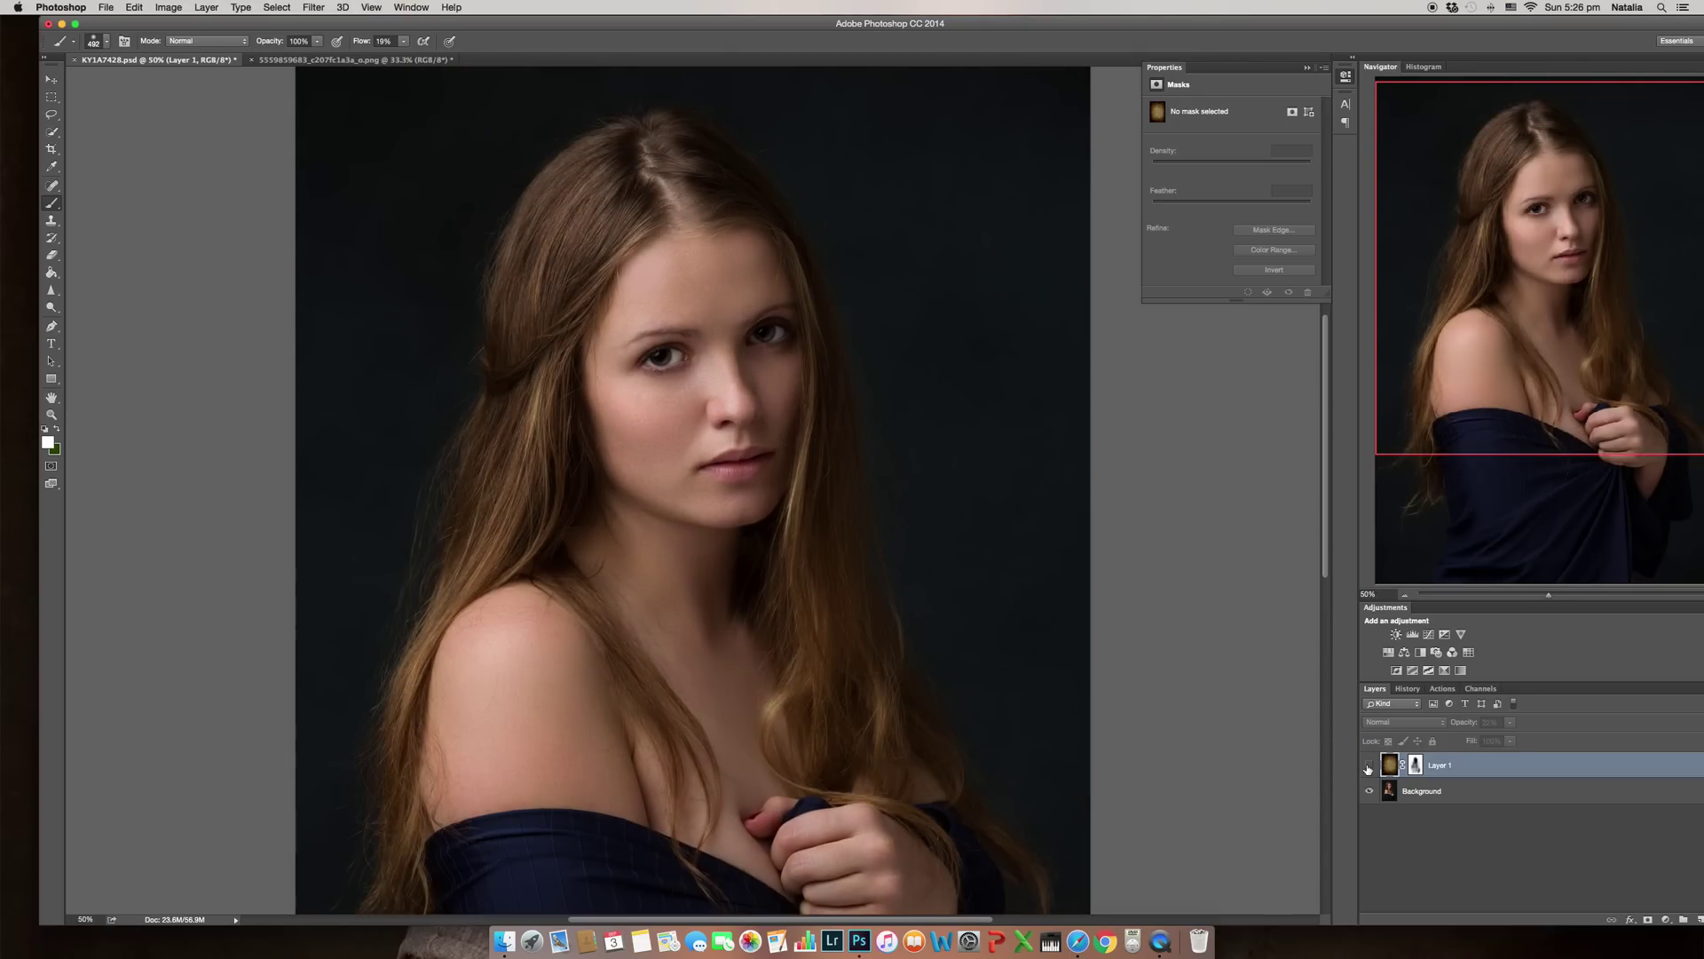
left_click(1367, 765)
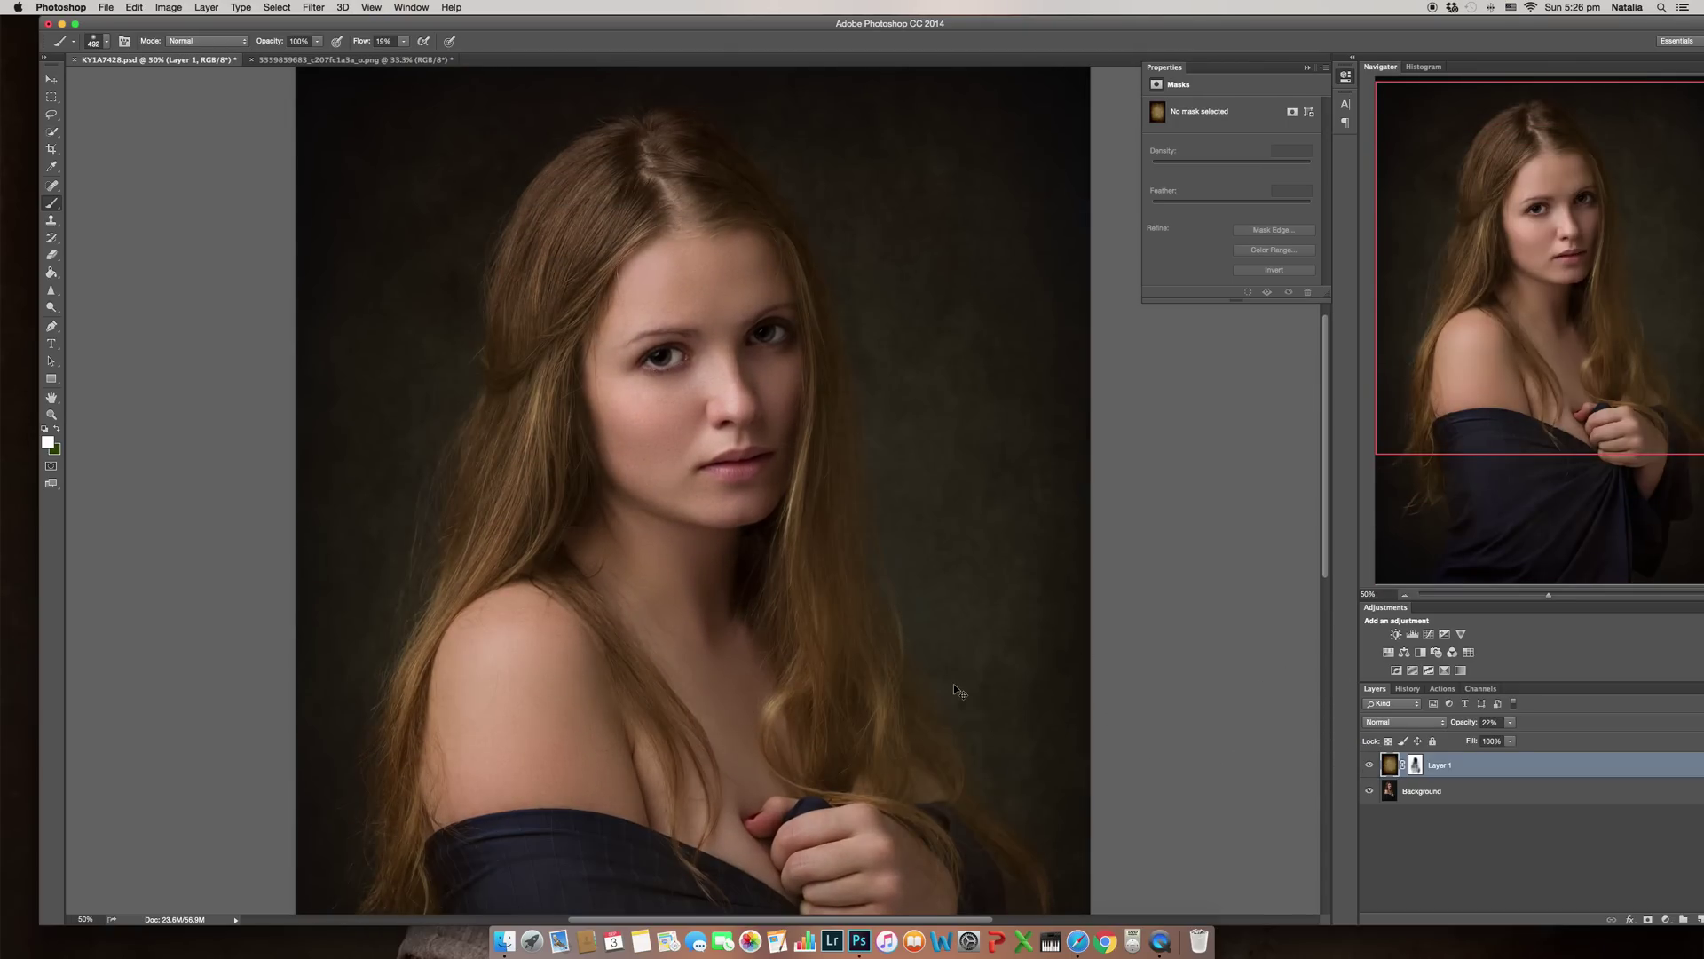
key("super+minus")
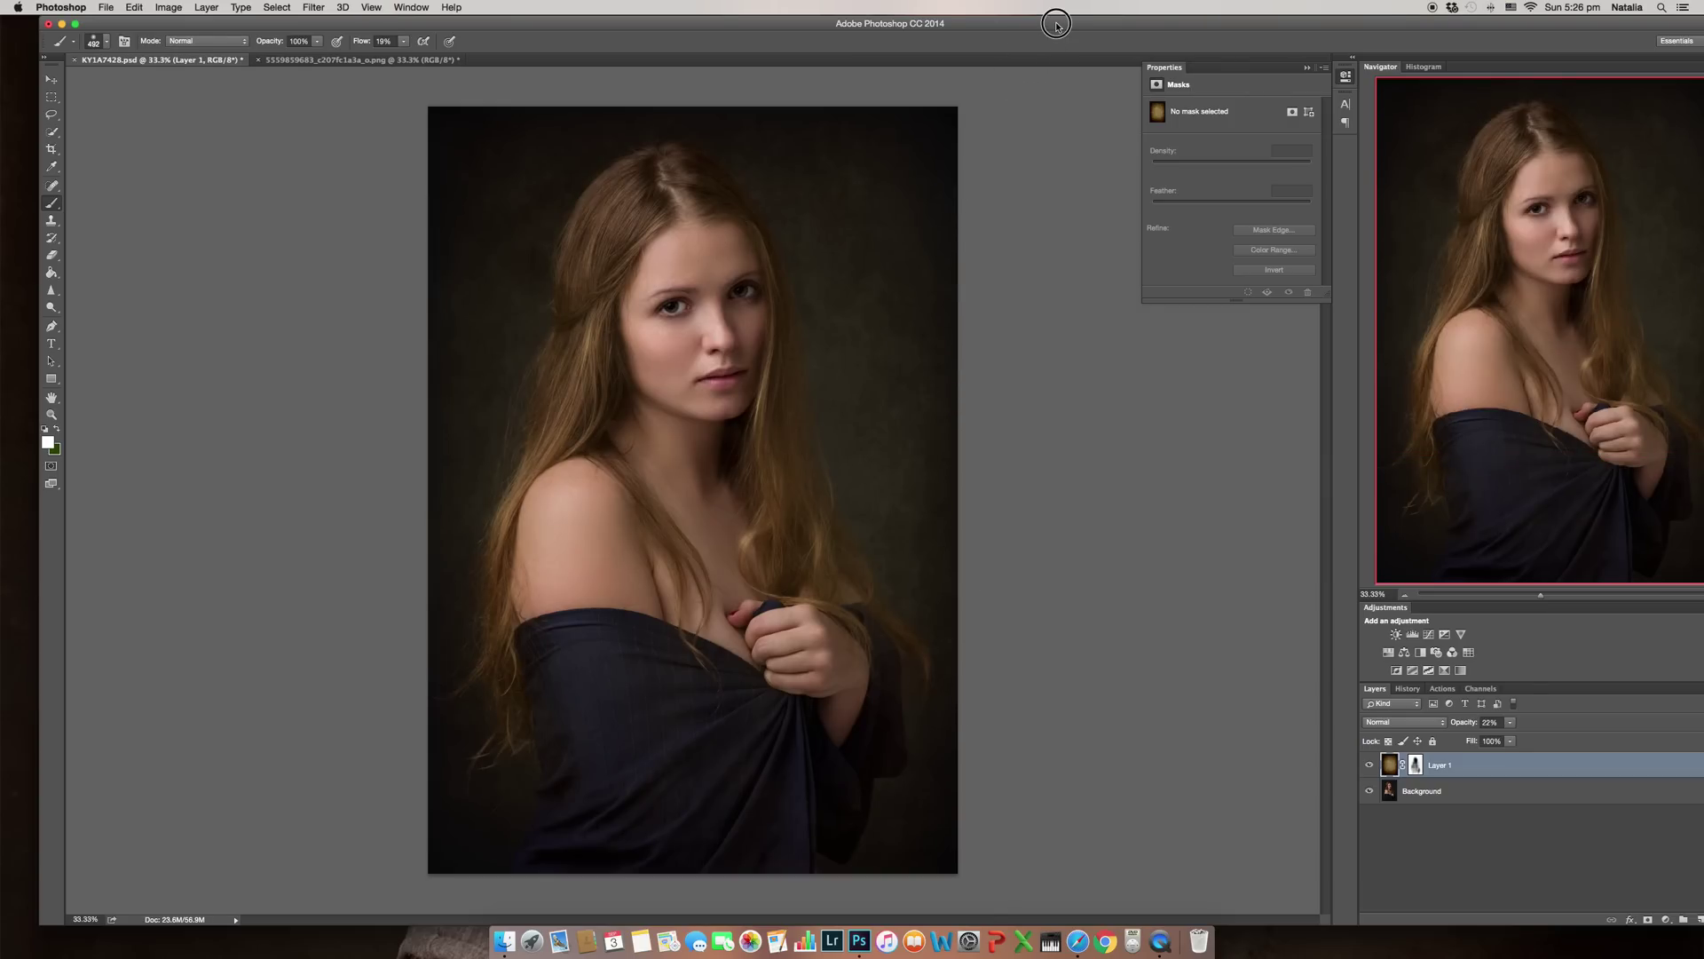
mouse_move(1056, 25)
left_mouse_down()
mouse_move(1029, 19)
mouse_move(1051, 23)
left_mouse_up()
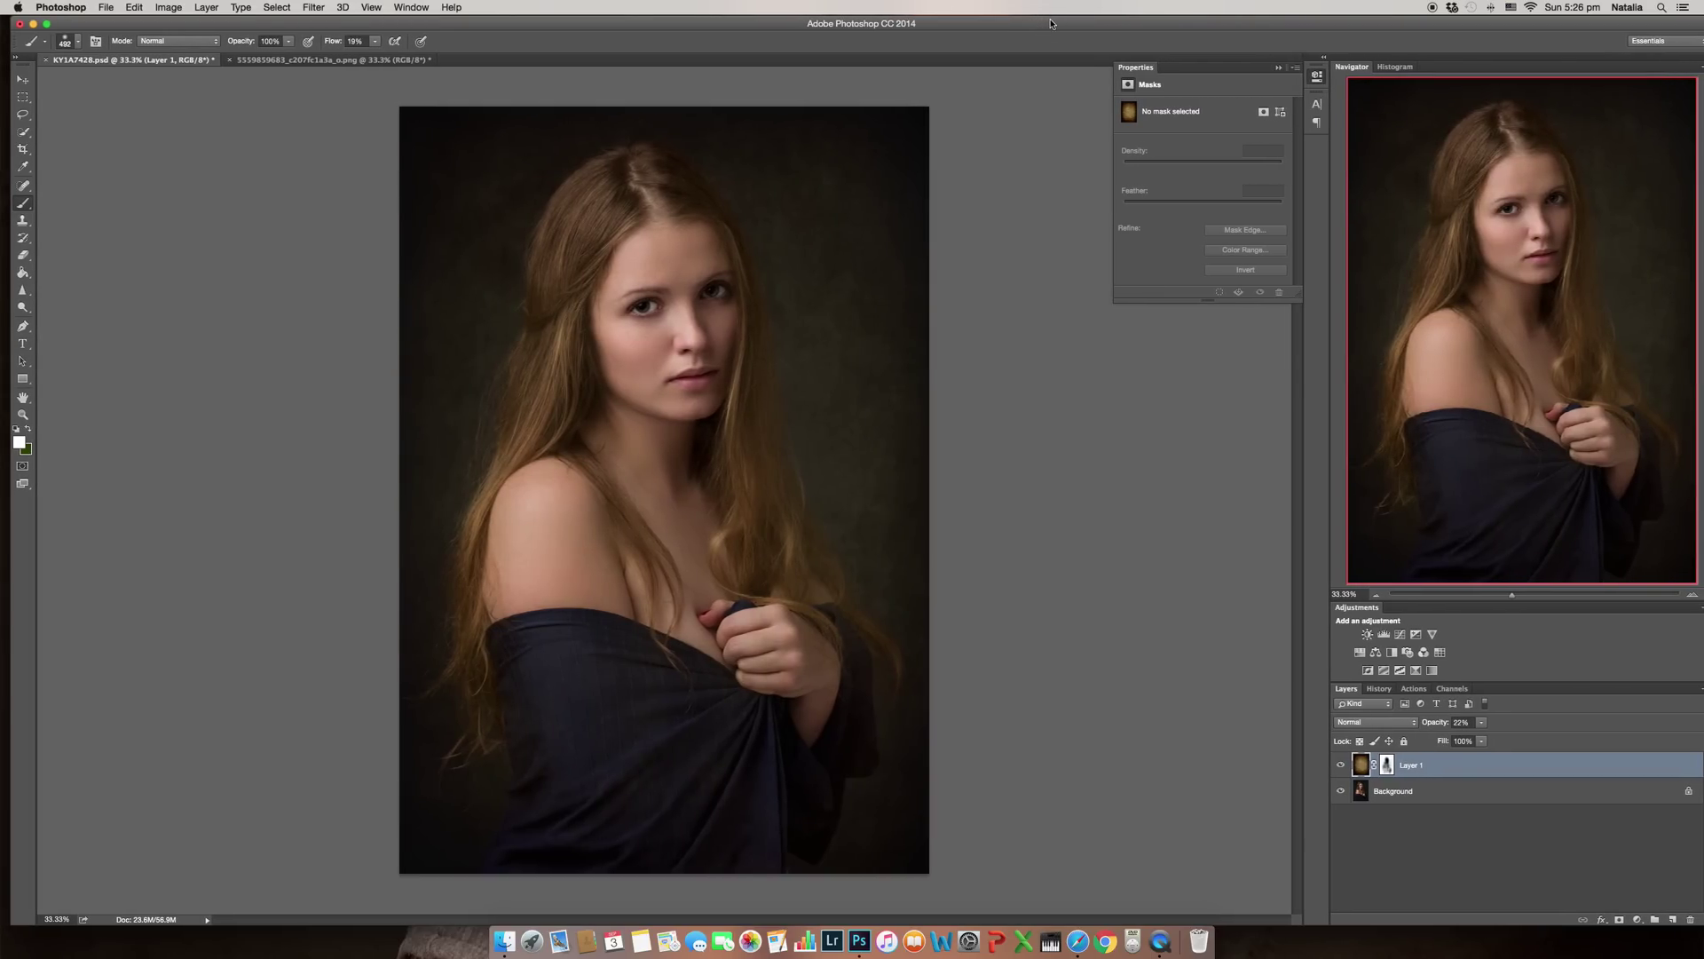